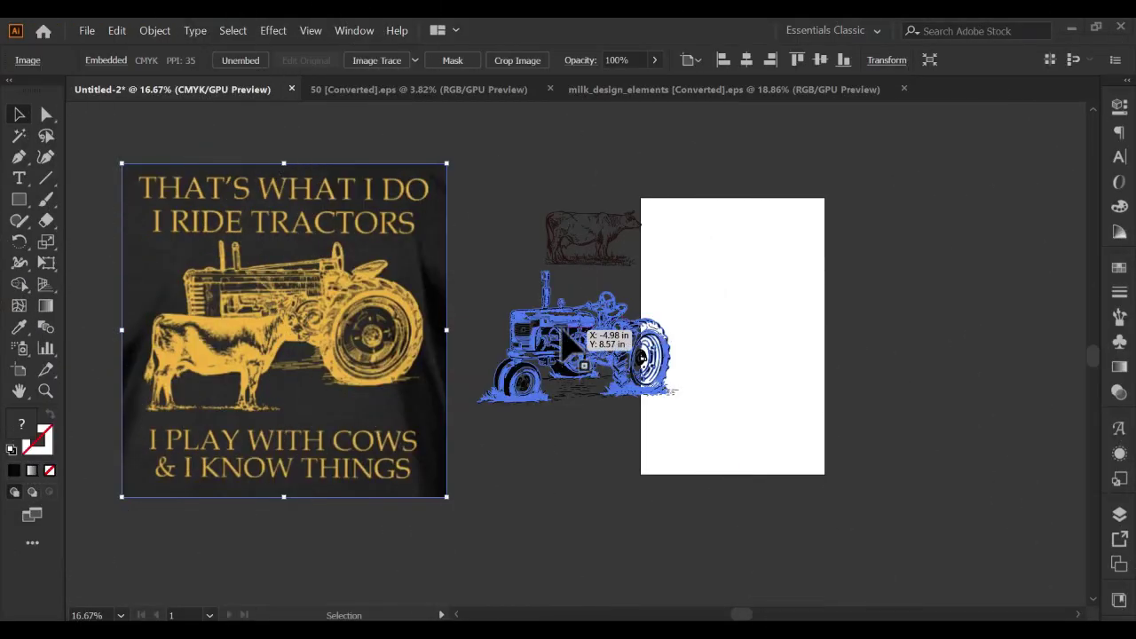
# Recolour the engraved tractor with the yellow sampled from the reference design
pyautogui.click(329, 330)
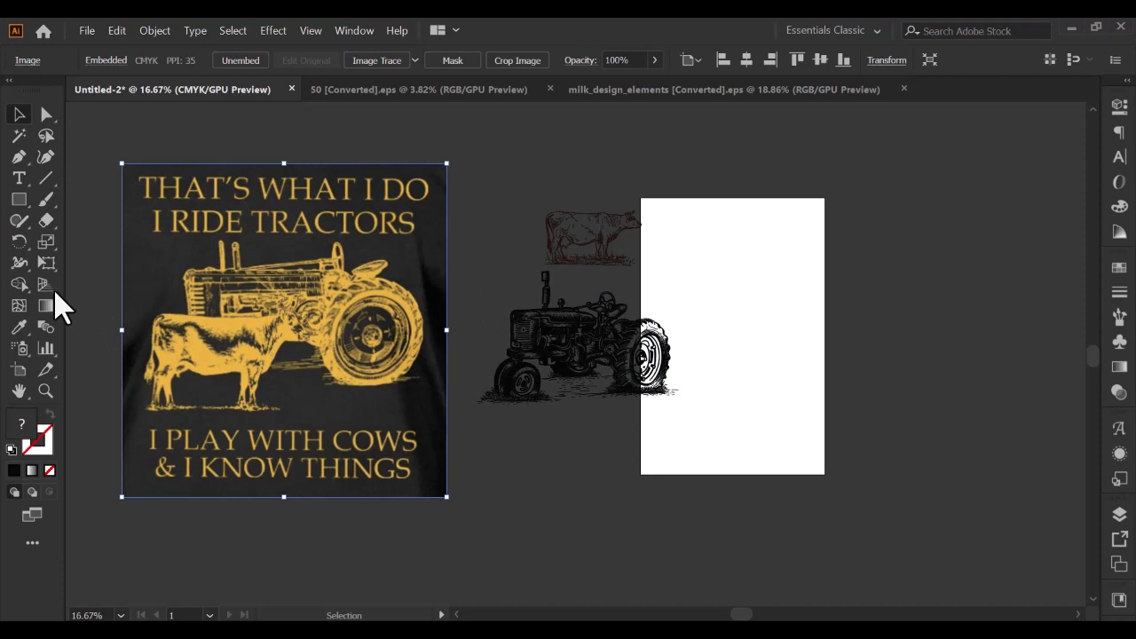
pyautogui.click(559, 364)
pyautogui.click(19, 327)
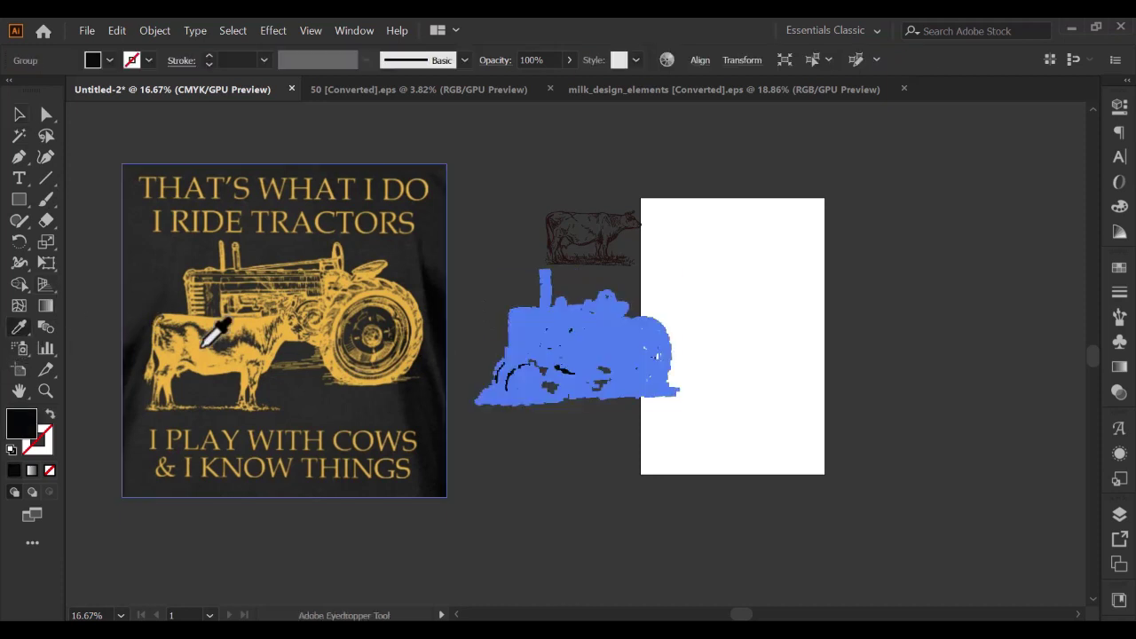
pyautogui.click(202, 345)
pyautogui.click(19, 114)
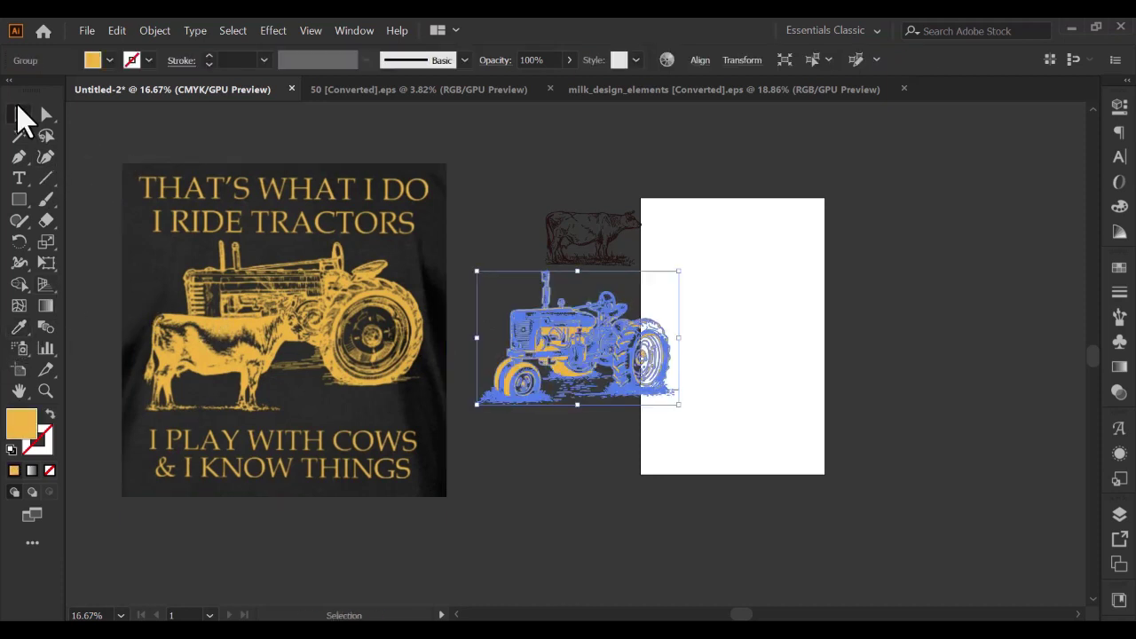
pyautogui.click(520, 142)
# Give the engraved cow the same sampled reference yellow and clear the selection
pyautogui.click(586, 238)
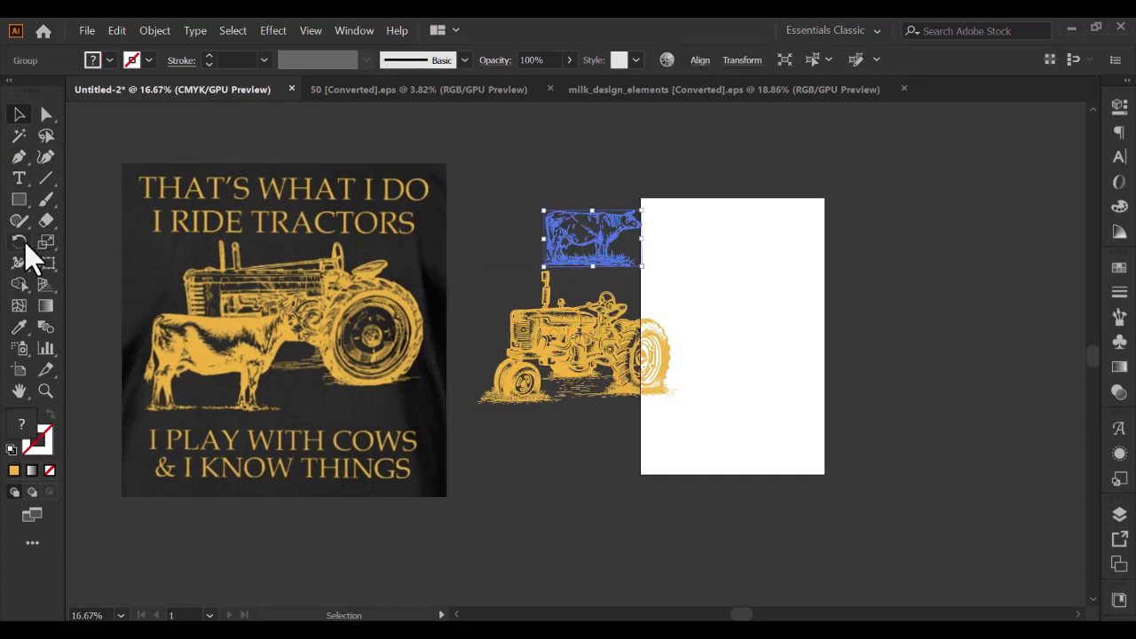
pyautogui.click(19, 327)
pyautogui.click(206, 339)
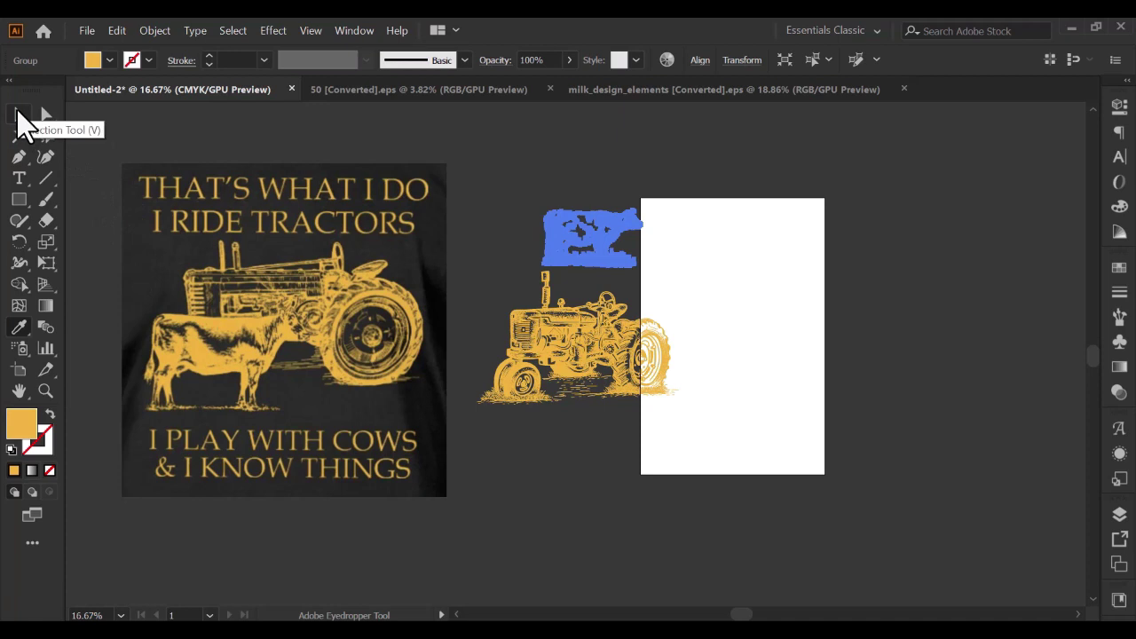
pyautogui.click(19, 114)
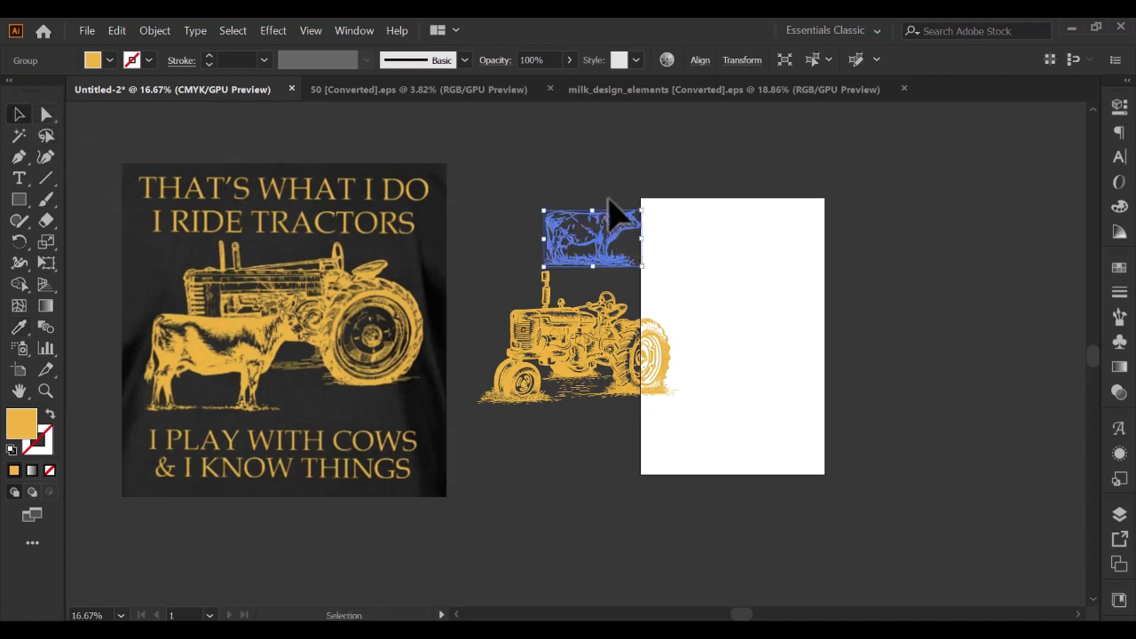
pyautogui.click(529, 185)
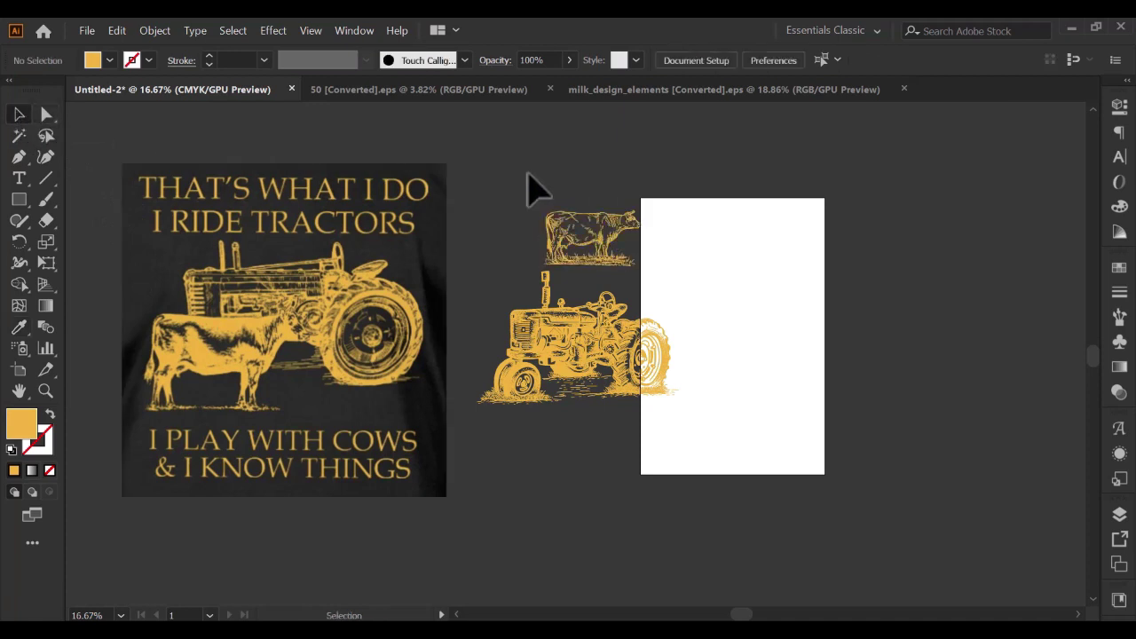
# Move the tractor lower and drag the cow onto the reference design's cow
pyautogui.click(573, 355)
pyautogui.moveTo(575, 348)
pyautogui.mouseDown()
pyautogui.moveTo(588, 229)
pyautogui.moveTo(616, 246)
pyautogui.mouseUp()
pyautogui.moveTo(619, 245); pyautogui.dragTo(221, 371)
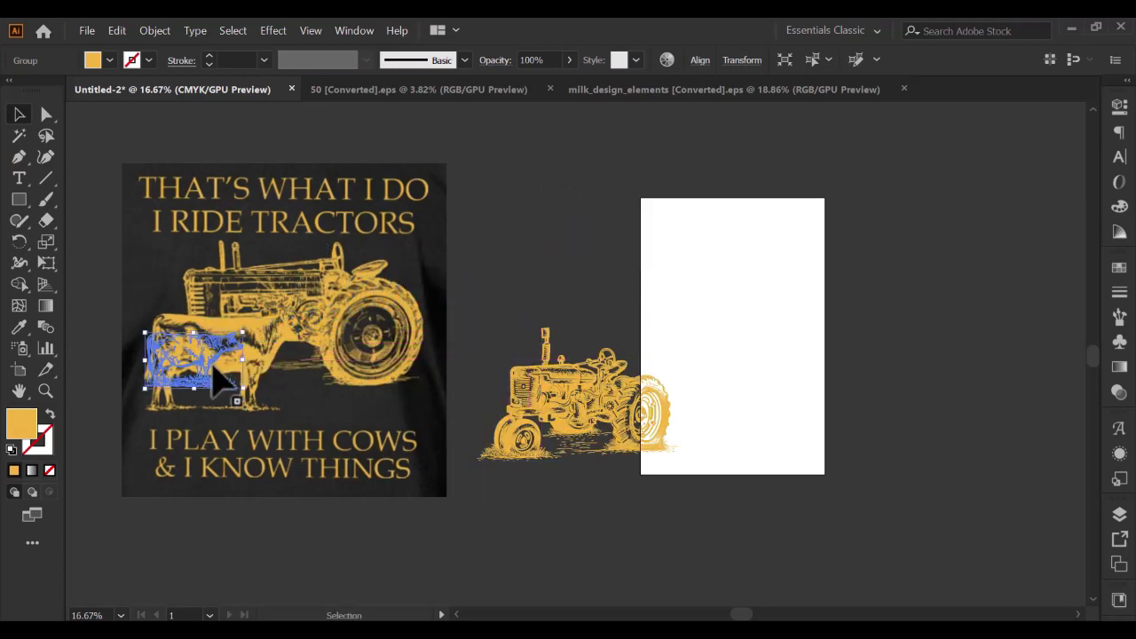
# Enlarge and nudge the yellow cow until it matches the reference cow's size and position
pyautogui.scroll(1, 232, 401)
pyautogui.press('ctrl')
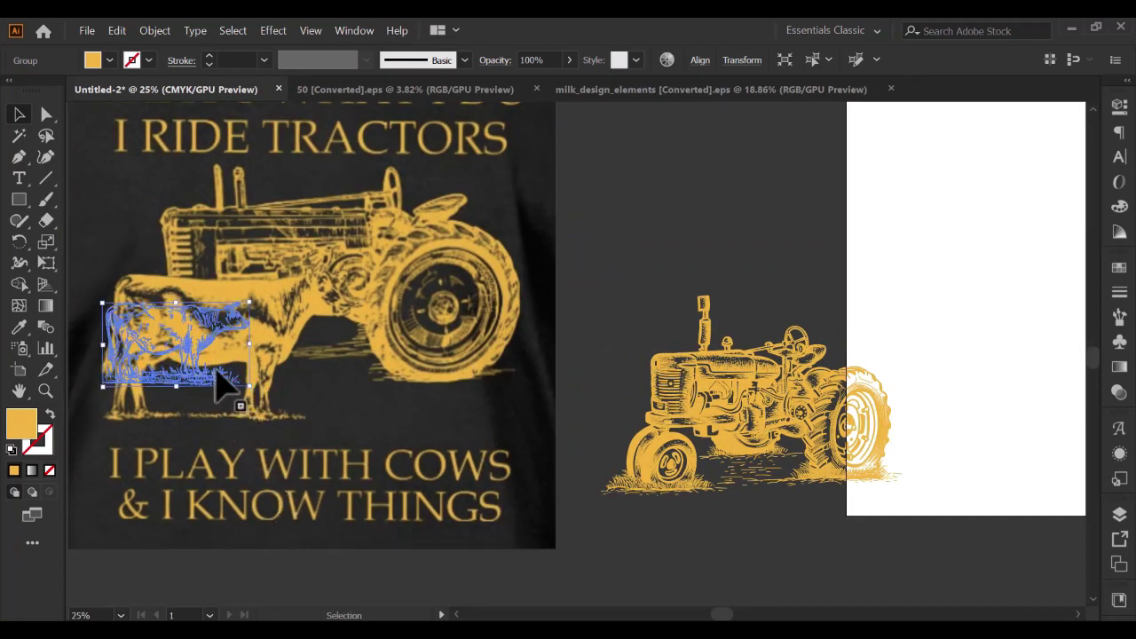
pyautogui.moveTo(249, 386); pyautogui.dragTo(289, 409)
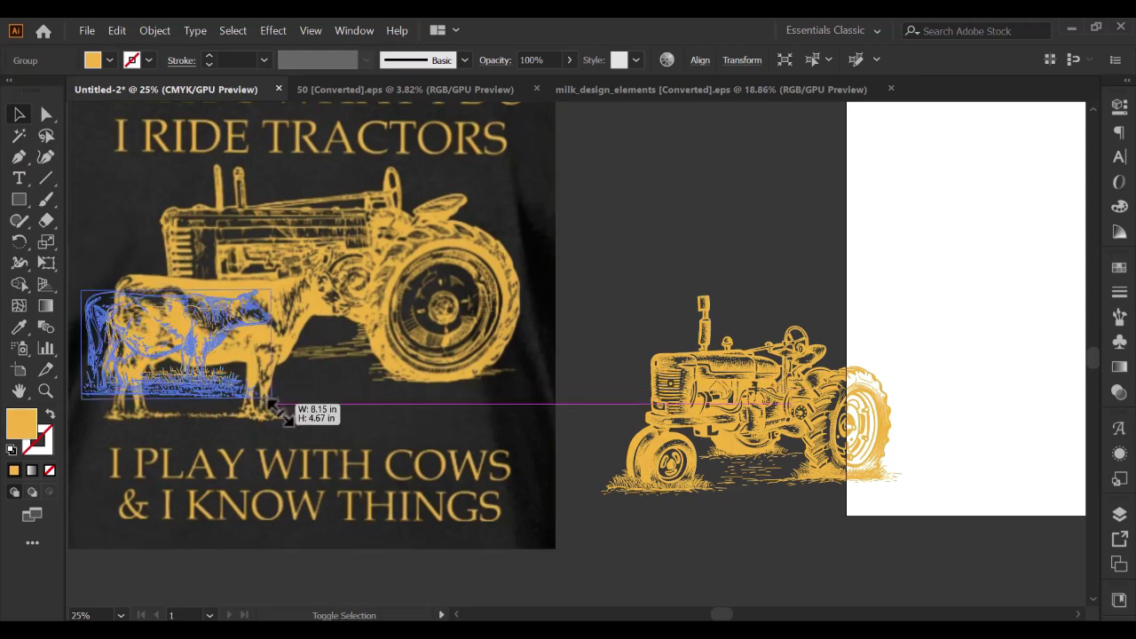
pyautogui.moveTo(199, 358); pyautogui.dragTo(234, 369)
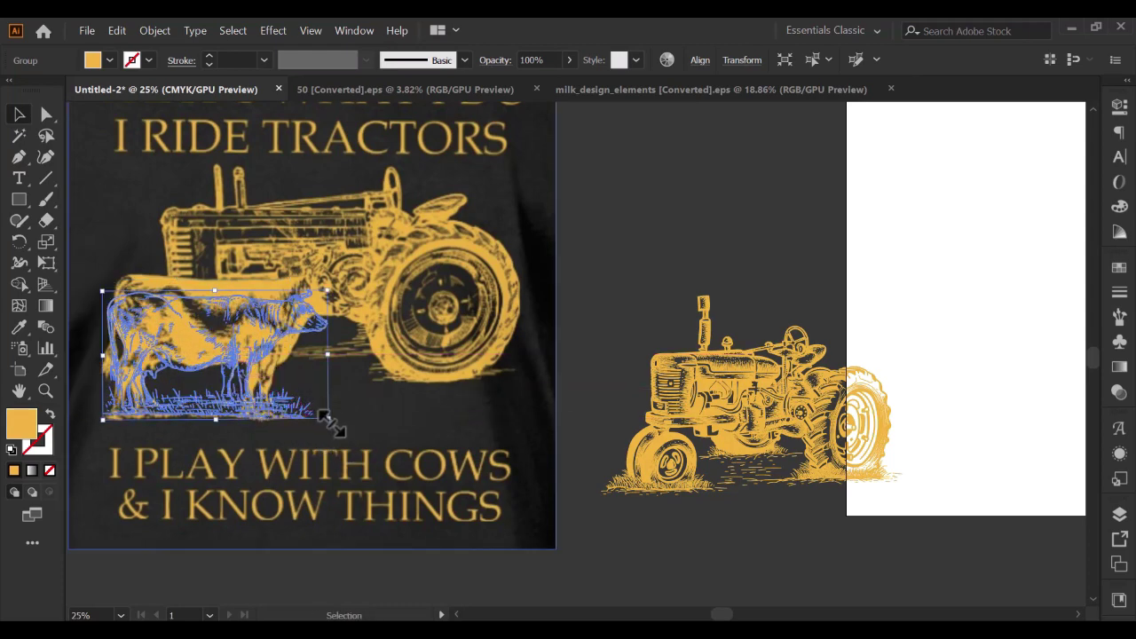
pyautogui.moveTo(328, 418); pyautogui.dragTo(337, 432)
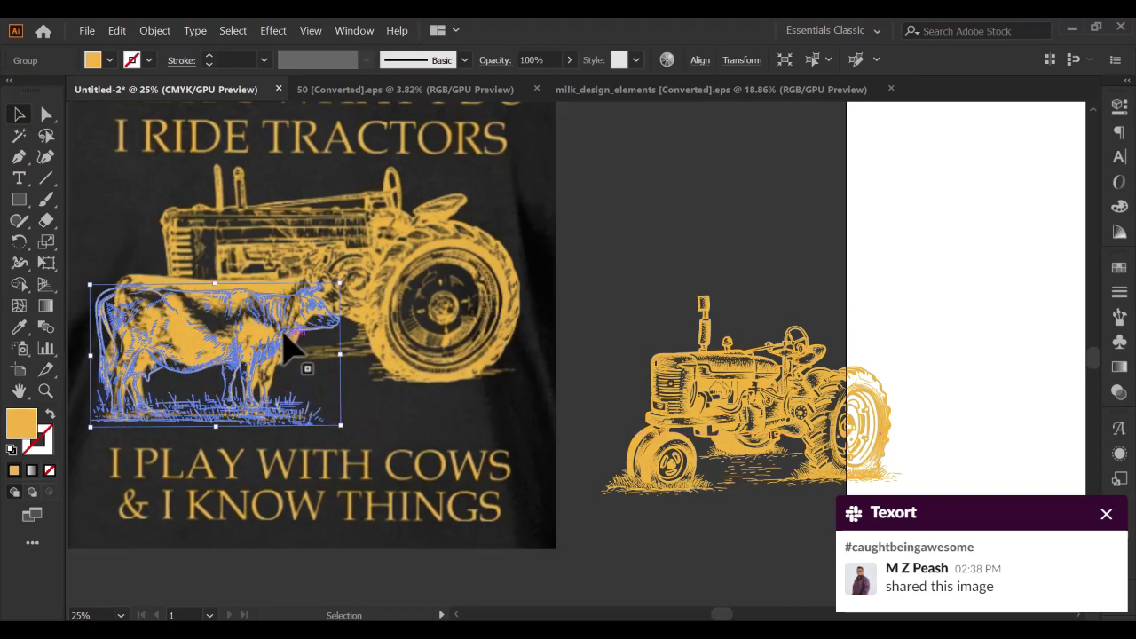
pyautogui.moveTo(279, 322); pyautogui.dragTo(289, 307)
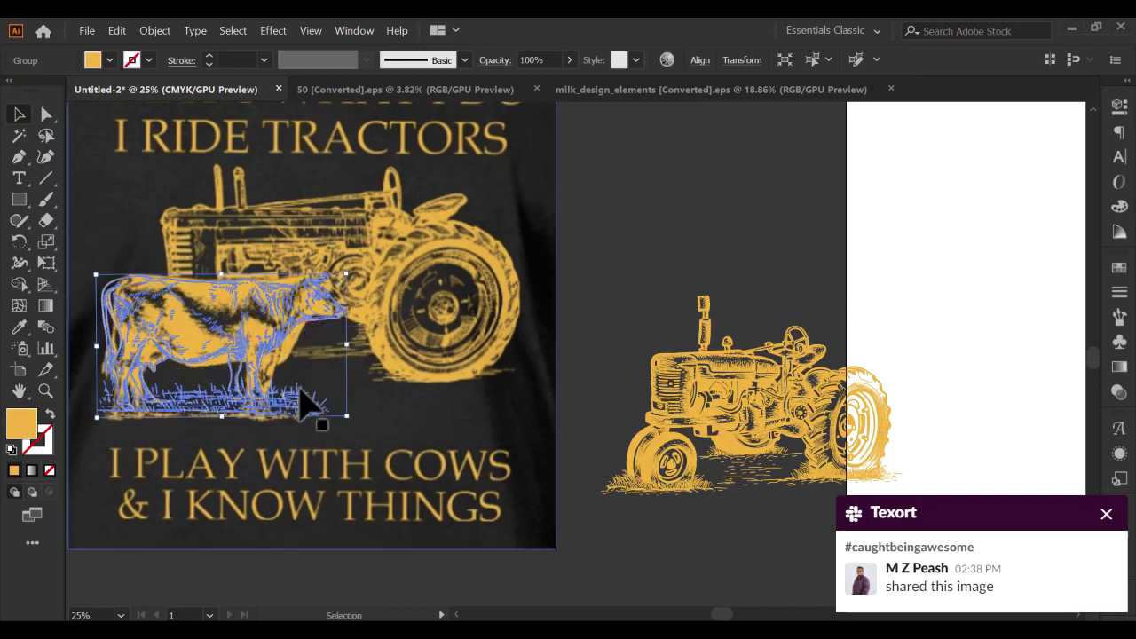
pyautogui.moveTo(223, 427); pyautogui.dragTo(224, 432)
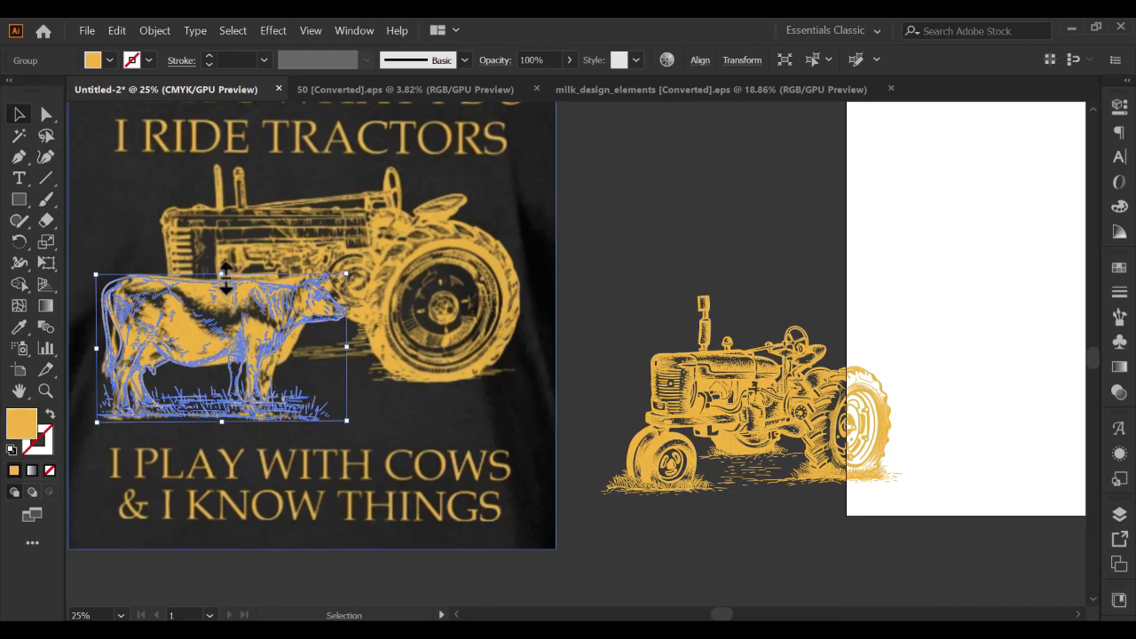
# Move the yellow tractor onto the reference design and enlarge it over the reference tractor
pyautogui.click(788, 395)
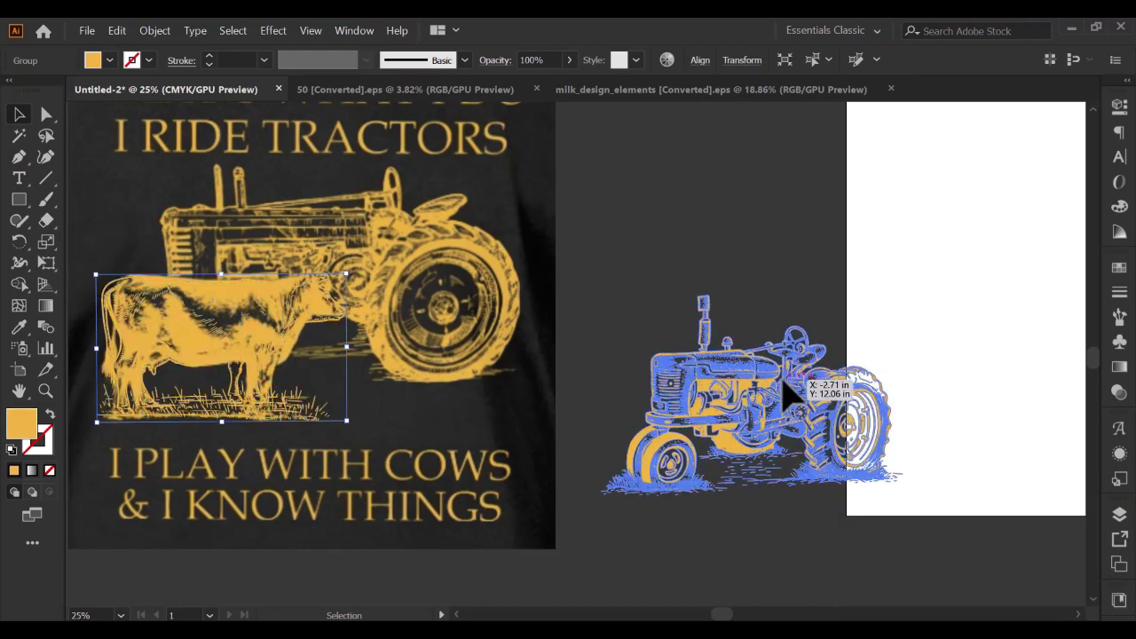
pyautogui.moveTo(789, 395)
pyautogui.mouseDown()
pyautogui.moveTo(320, 244)
pyautogui.moveTo(285, 257)
pyautogui.moveTo(295, 268)
pyautogui.mouseUp()
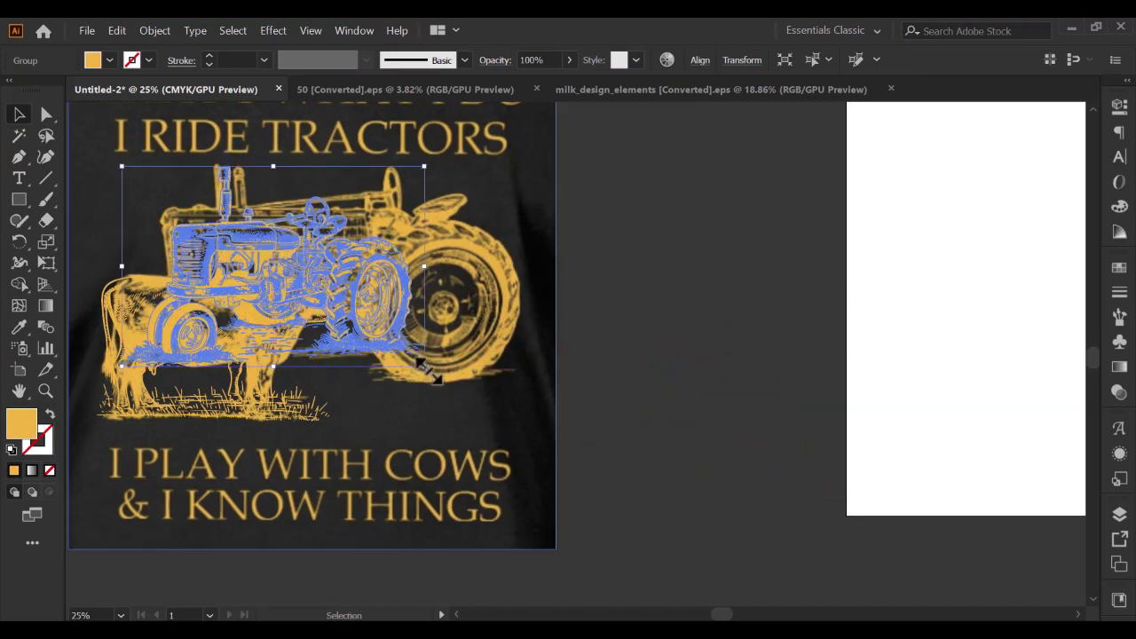
pyautogui.moveTo(430, 371); pyautogui.dragTo(488, 429)
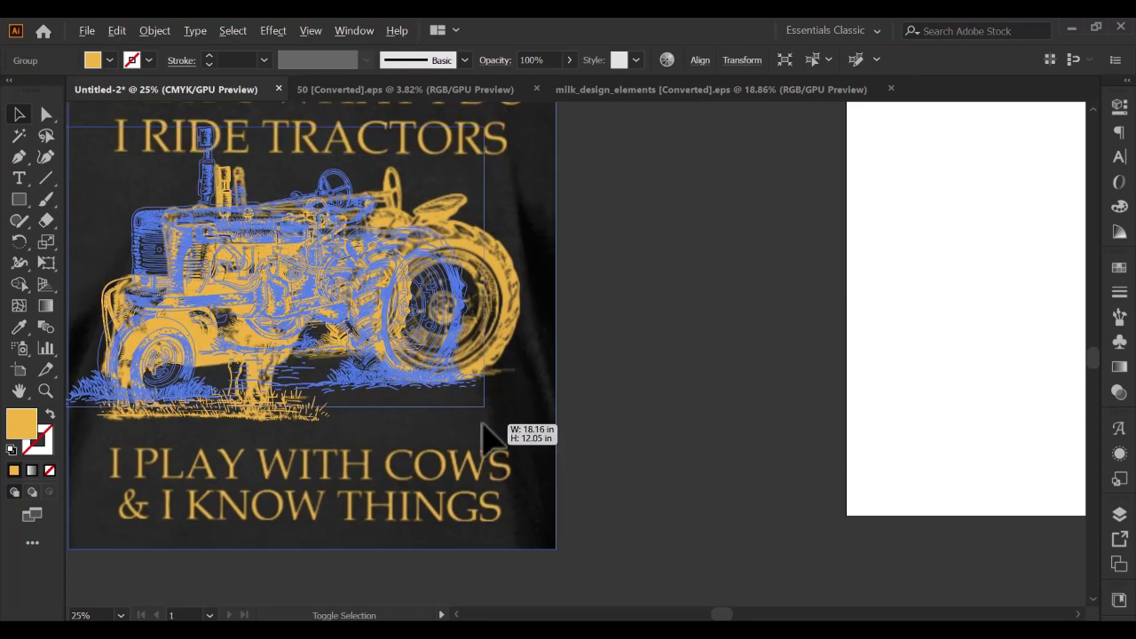
pyautogui.moveTo(432, 321)
pyautogui.mouseDown()
pyautogui.moveTo(452, 306)
pyautogui.moveTo(443, 297)
pyautogui.mouseUp()
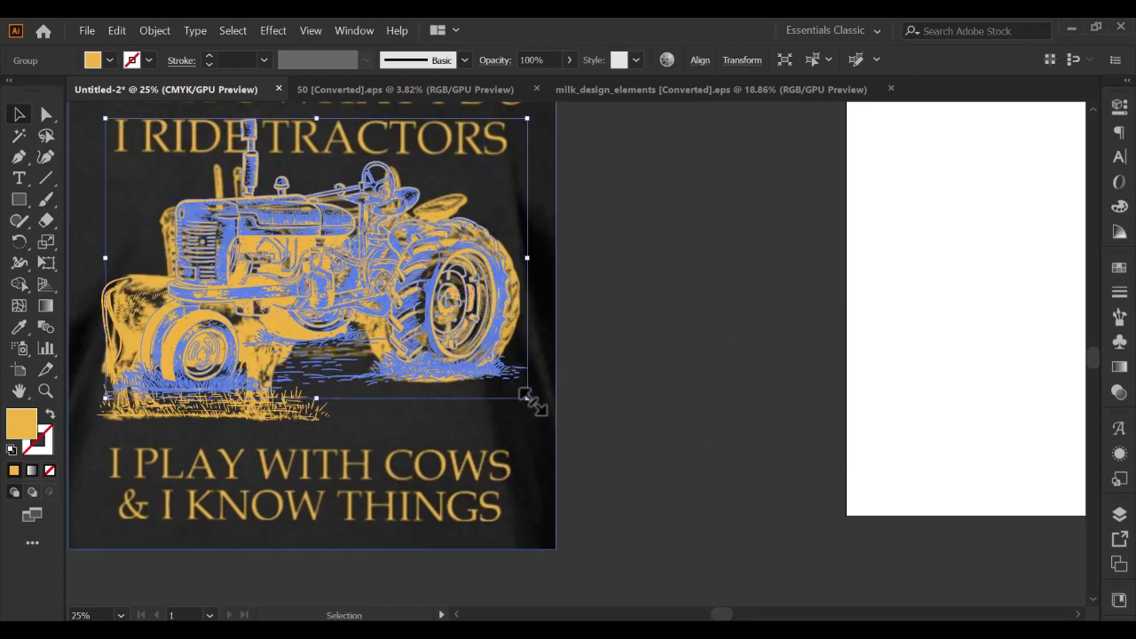
pyautogui.moveTo(529, 397); pyautogui.dragTo(534, 403)
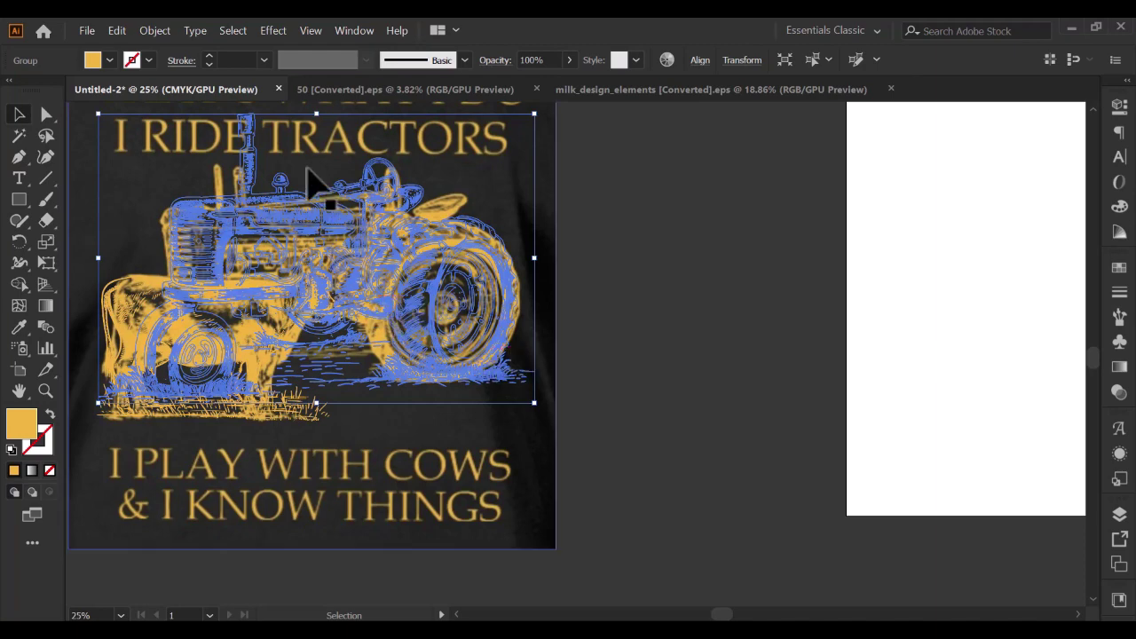
# Shorten the tractor from its top edge to match the reference height, then deselect
pyautogui.scroll(1, 327, 193)
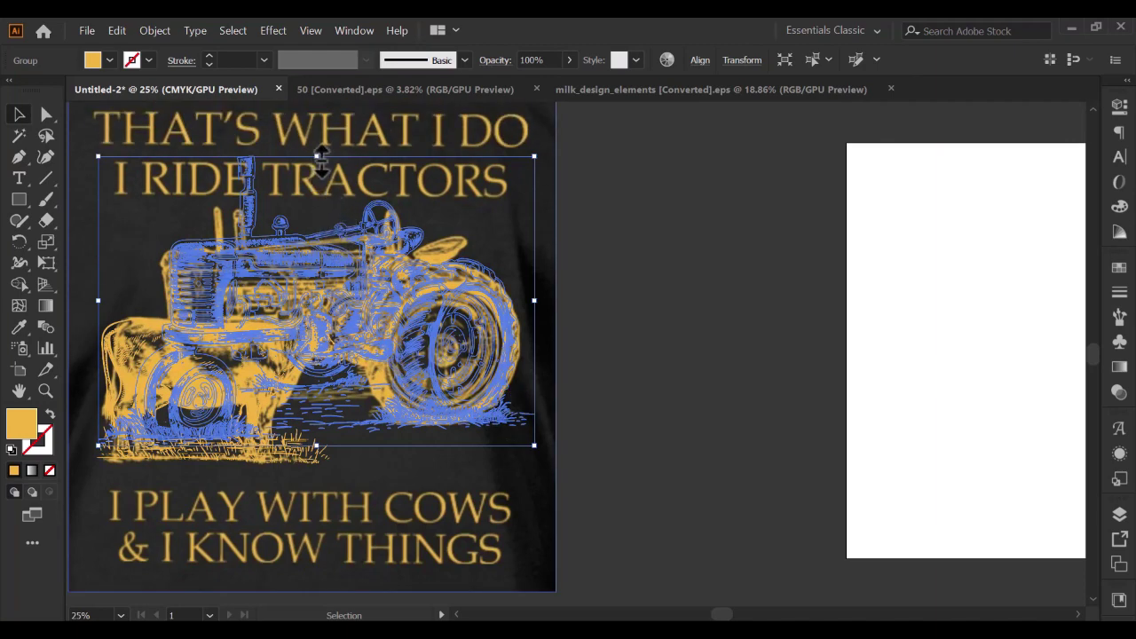
pyautogui.moveTo(320, 158); pyautogui.dragTo(322, 199)
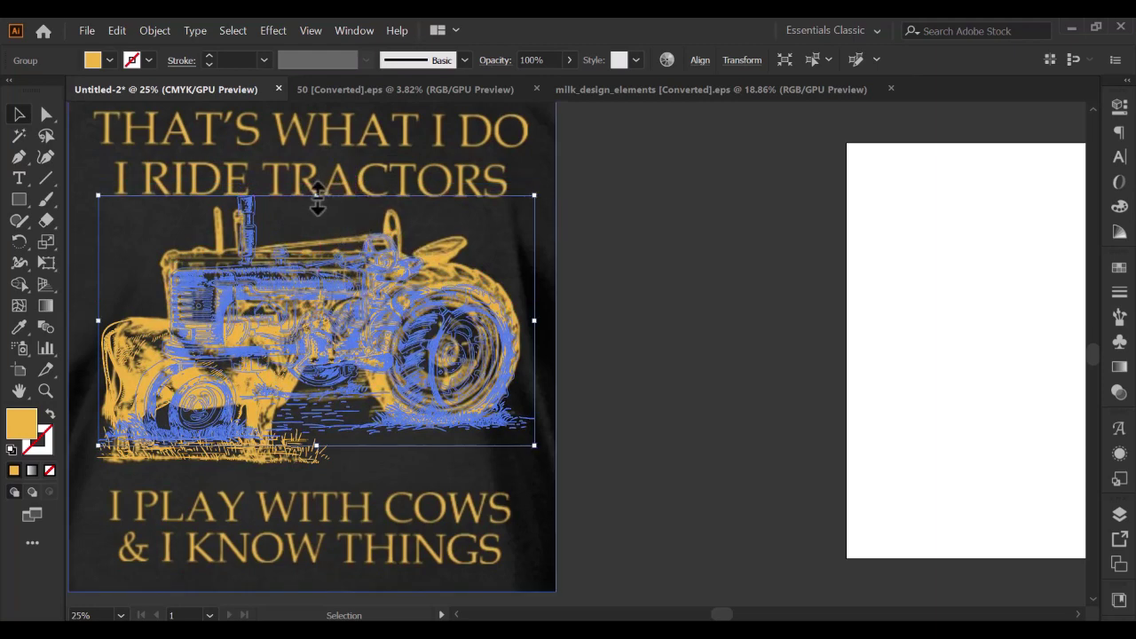
pyautogui.moveTo(318, 201); pyautogui.dragTo(317, 198)
pyautogui.press('a')
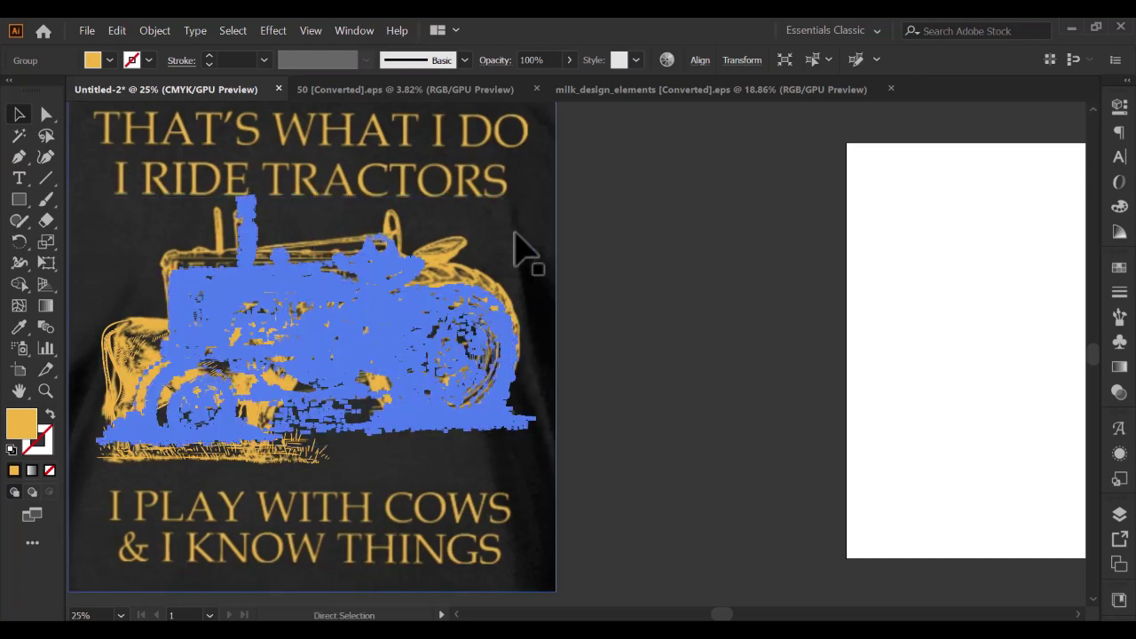
pyautogui.press('v')
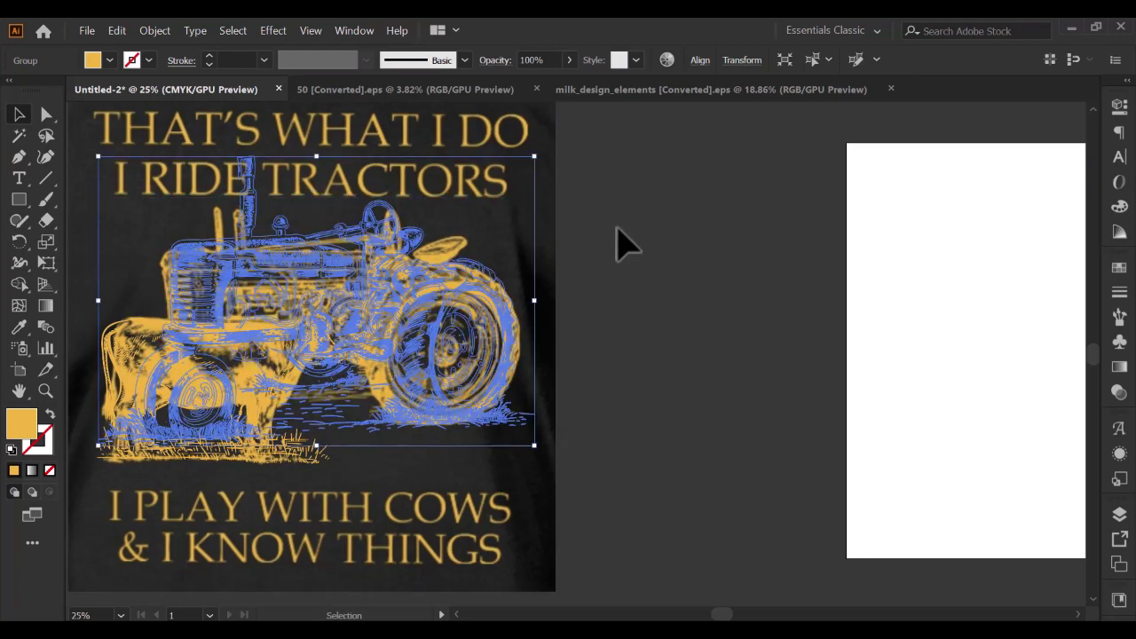
pyautogui.click(612, 241)
# Nudge the tractor into alignment with the reference and zoom out to 16.67%
pyautogui.click(497, 289)
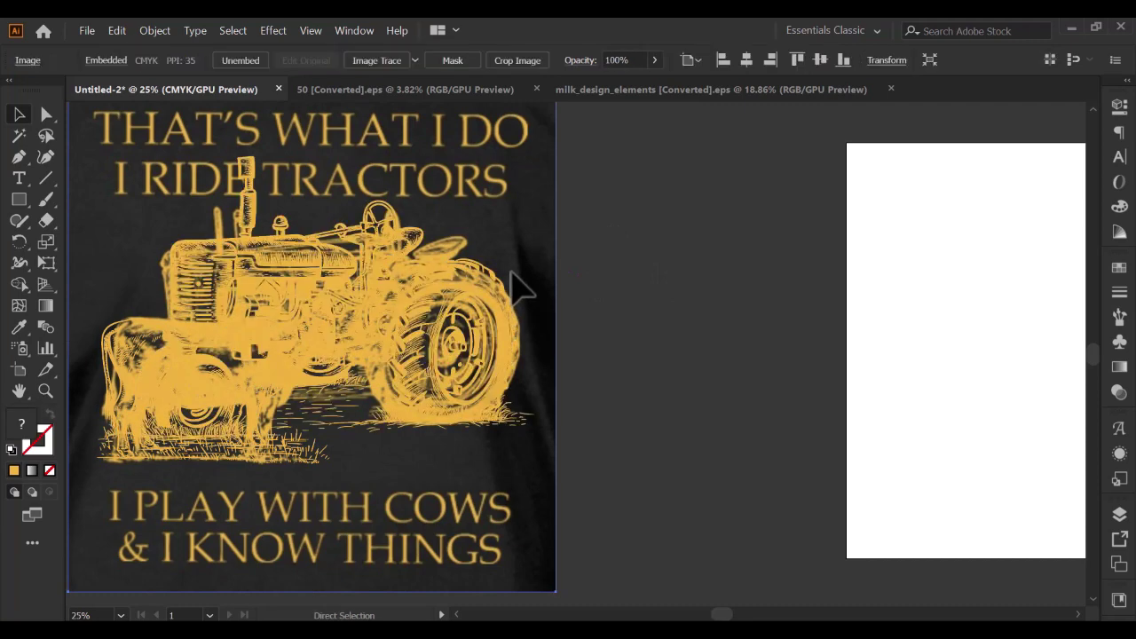
pyautogui.click(652, 284)
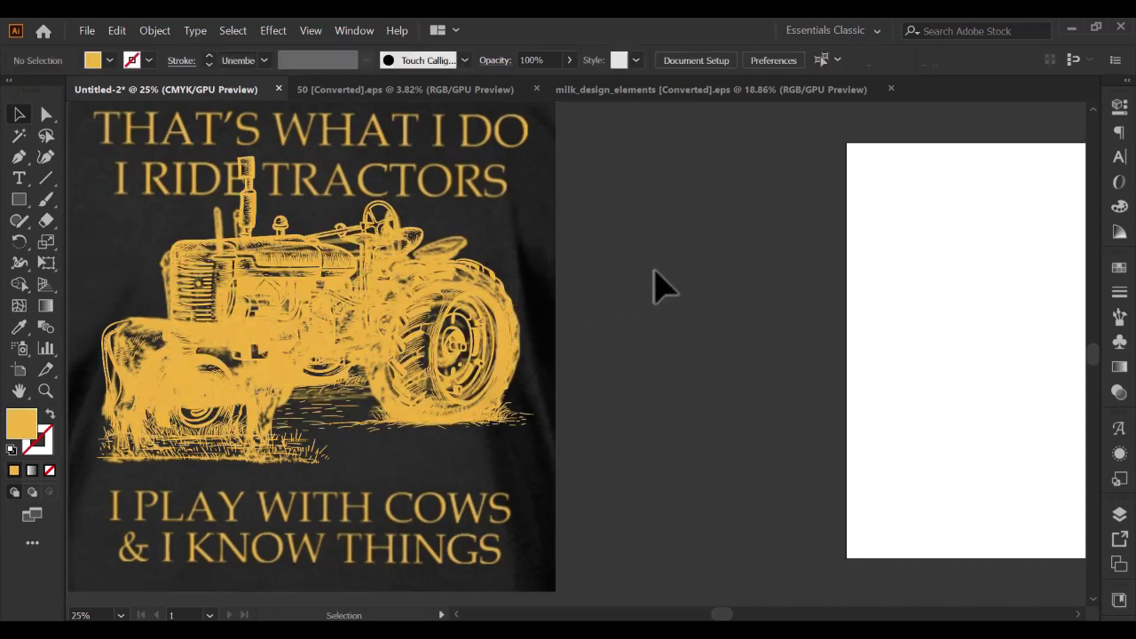
pyautogui.click(514, 351)
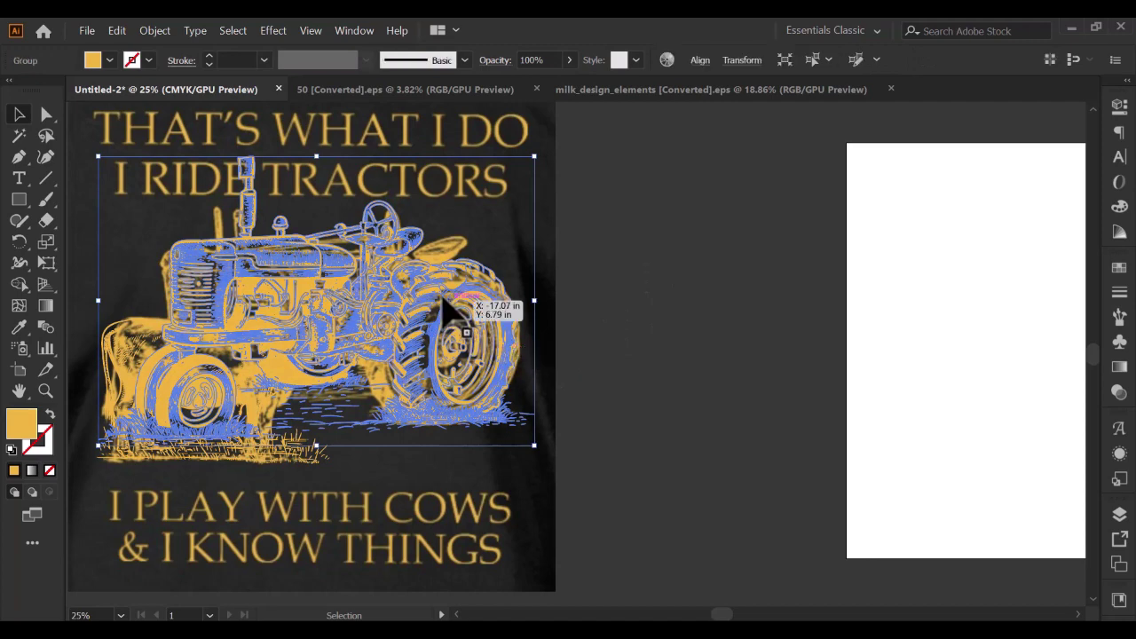
pyautogui.moveTo(444, 296); pyautogui.dragTo(437, 290)
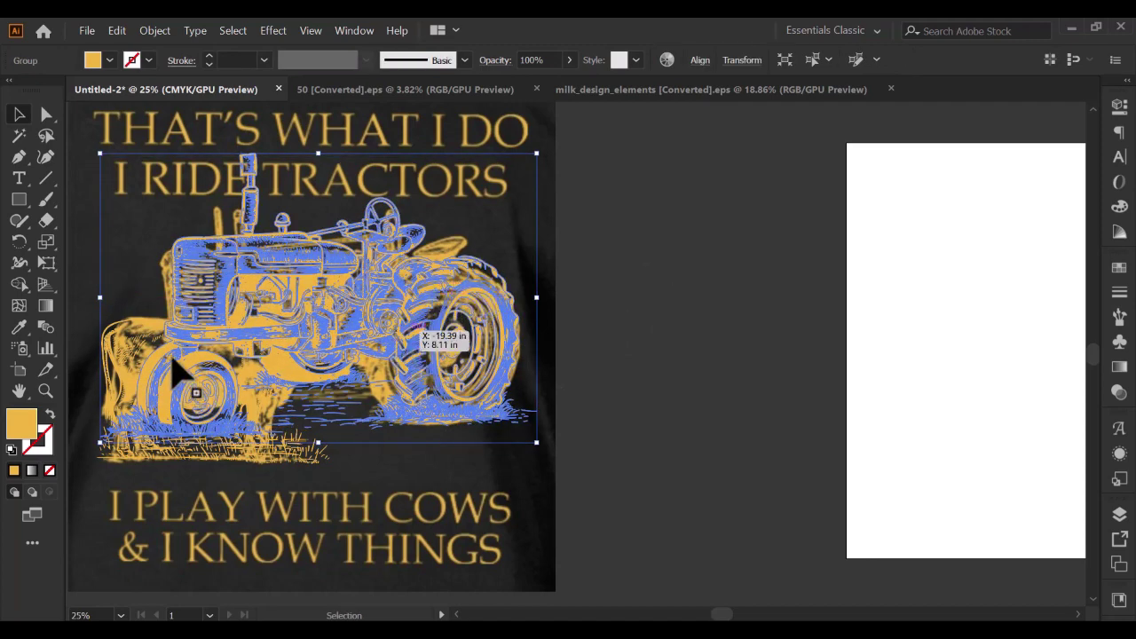
pyautogui.click(135, 357)
pyautogui.click(667, 384)
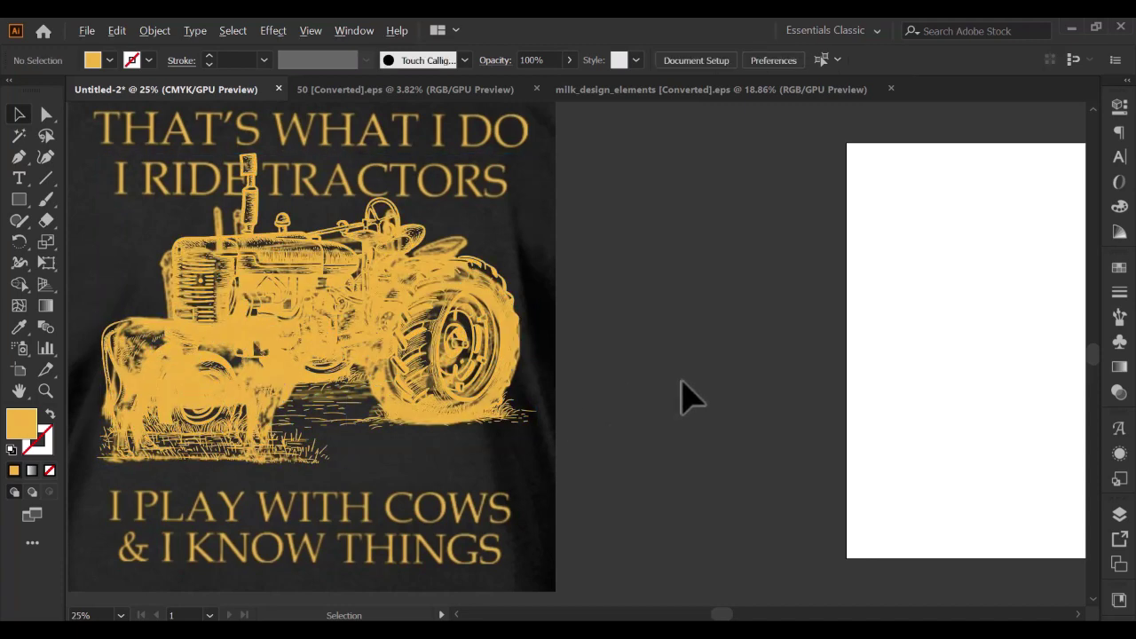
pyautogui.keyDown('alt'); pyautogui.scroll(-1, 683, 396); pyautogui.keyUp('alt')
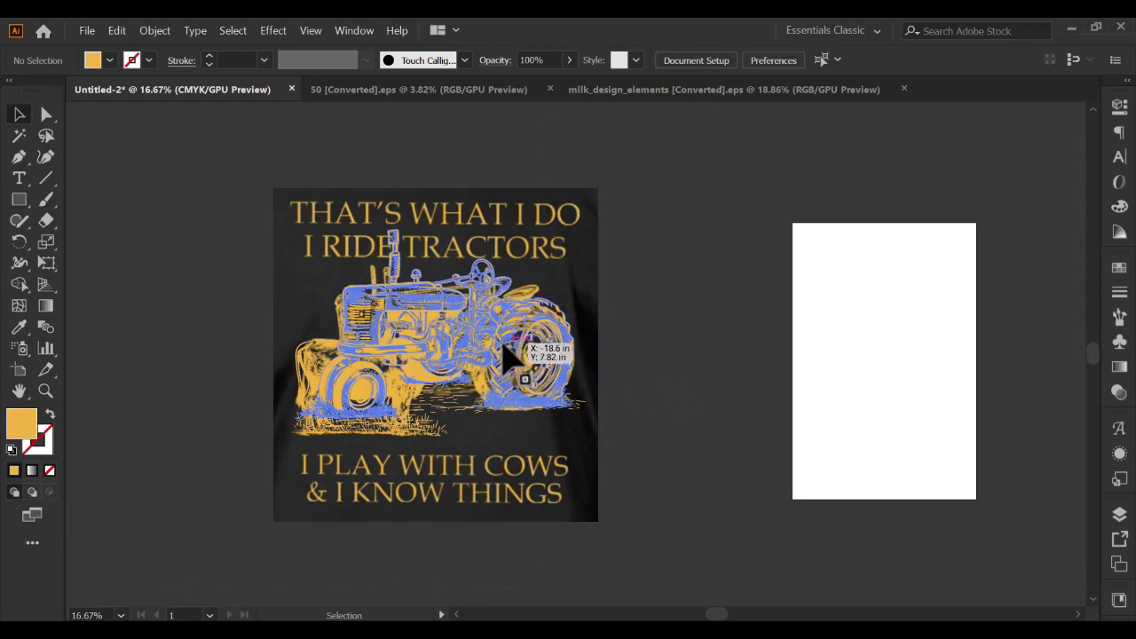
# Add a red point-text object above the artwork, enlarged to headline size
pyautogui.click(20, 181)
pyautogui.keyDown('alt'); pyautogui.scroll(2, 321, 226); pyautogui.keyUp('alt')
pyautogui.scroll(2, 340, 241)
pyautogui.scroll(3, 355, 253)
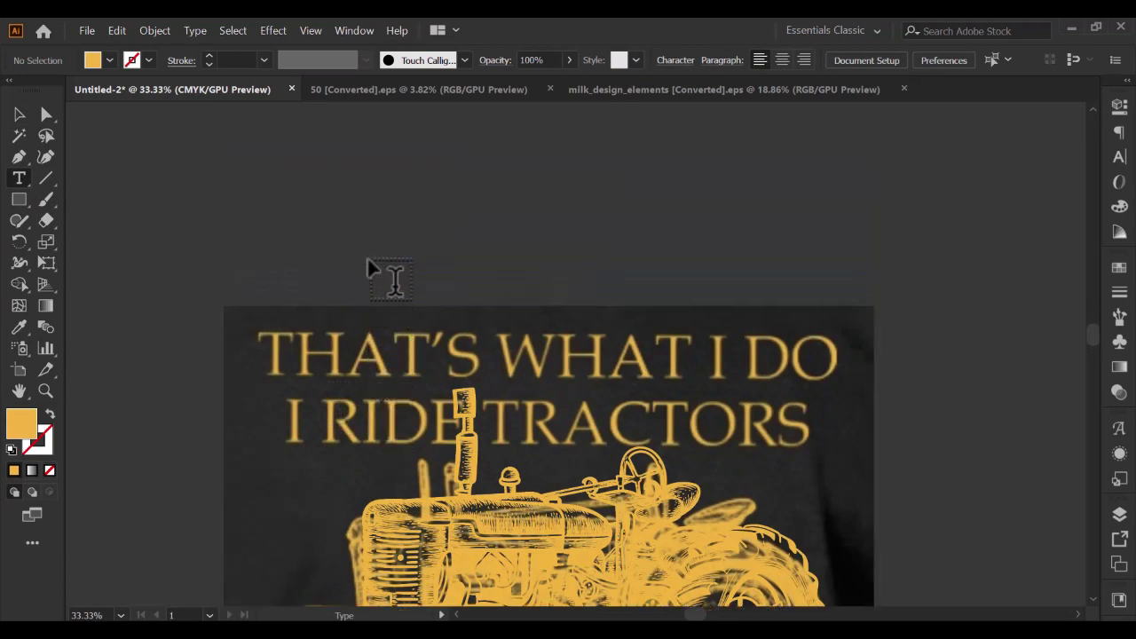
pyautogui.click(251, 229)
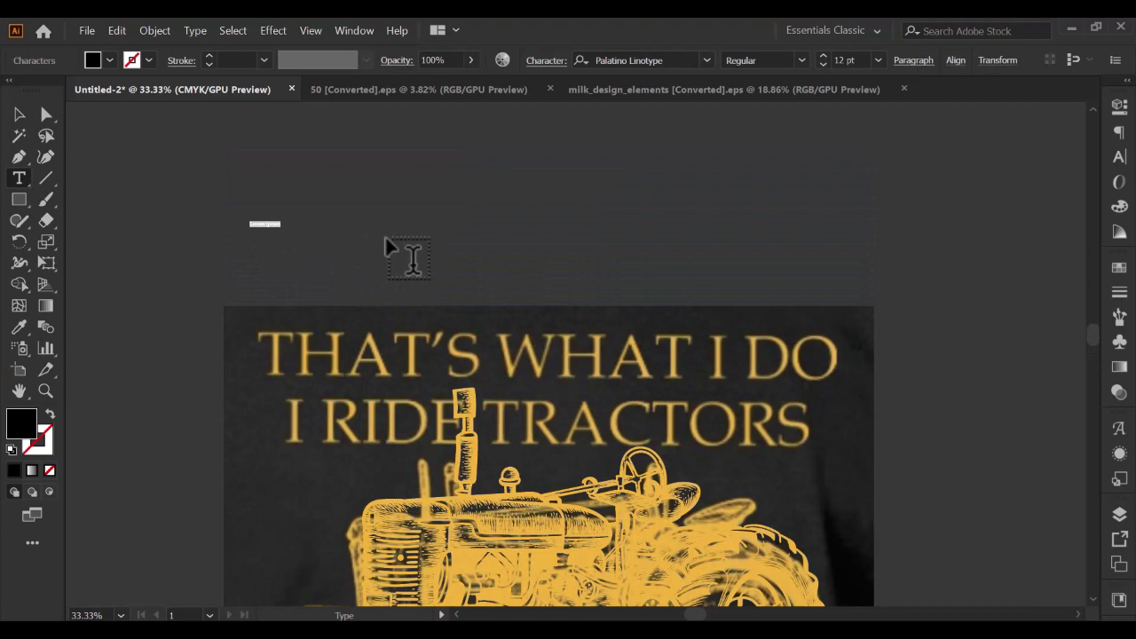
pyautogui.click(19, 115)
pyautogui.click(109, 60)
pyautogui.click(61, 90)
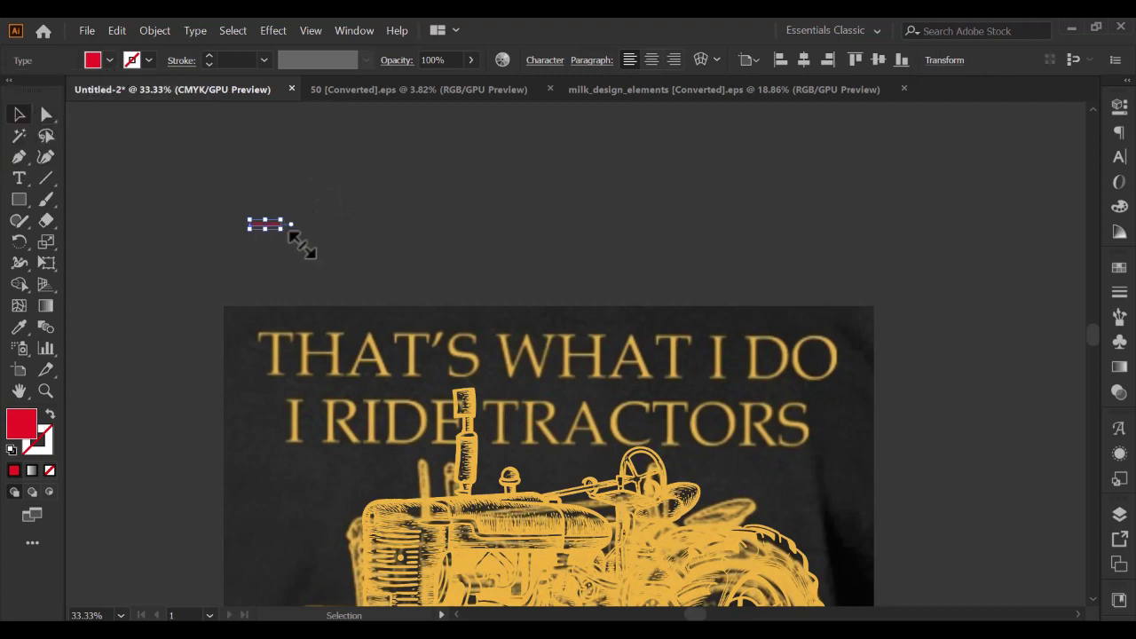
pyautogui.moveTo(292, 225); pyautogui.dragTo(432, 302)
pyautogui.moveTo(347, 233); pyautogui.dragTo(299, 241)
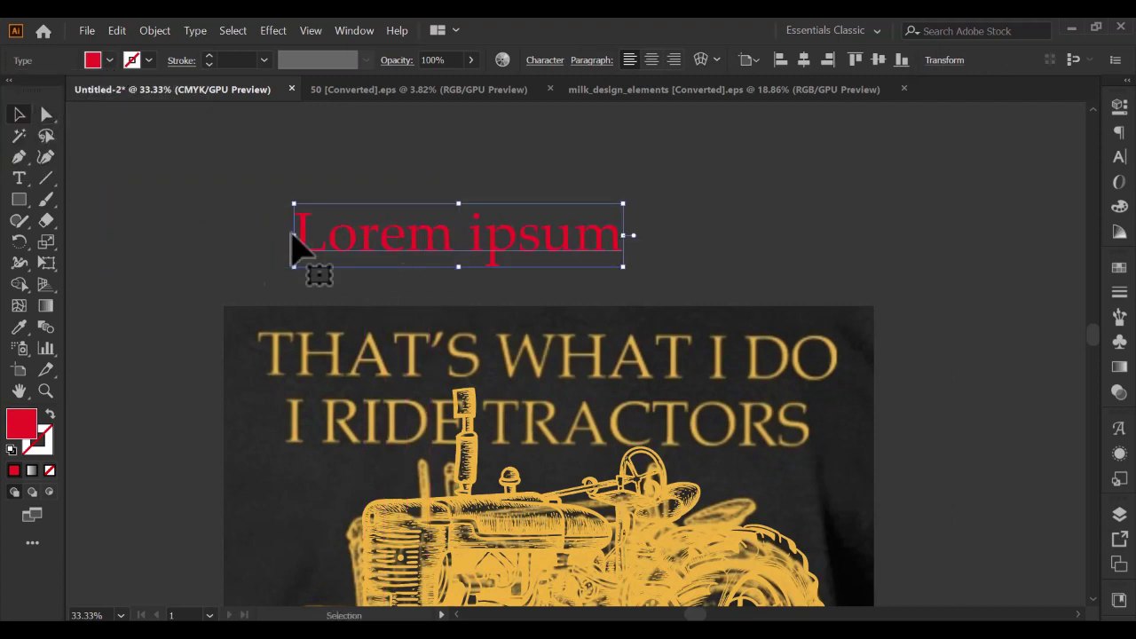
# Replace the placeholder with the two lines THAT'S WHAT I DO / I RIDE TRACTORS
pyautogui.click(18, 176)
pyautogui.tripleClick(421, 221)
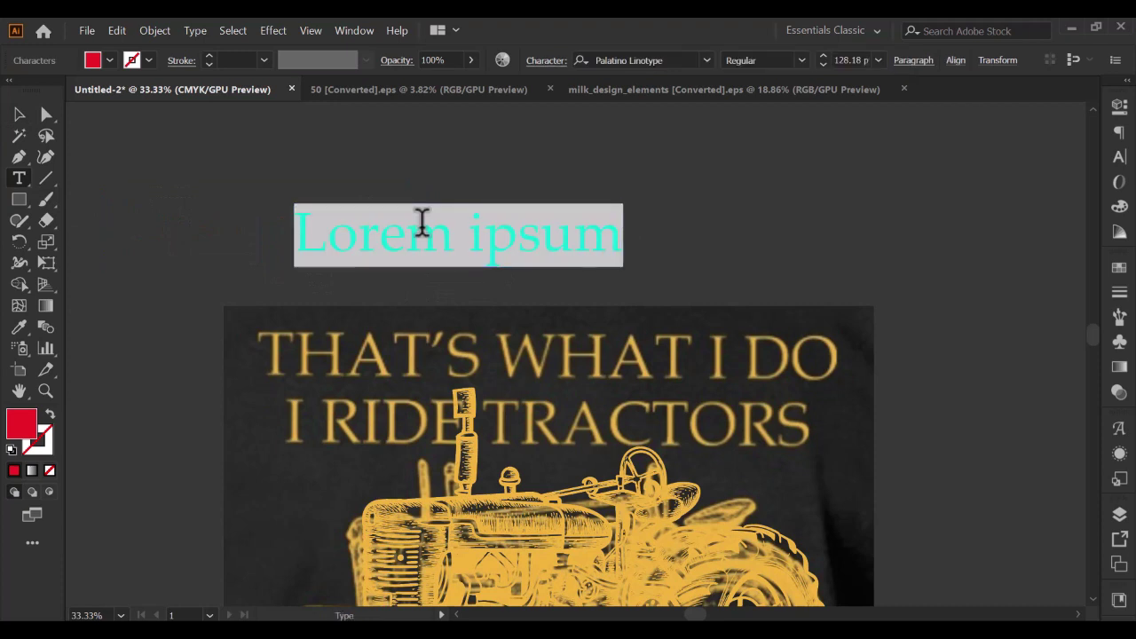
pyautogui.write('T')
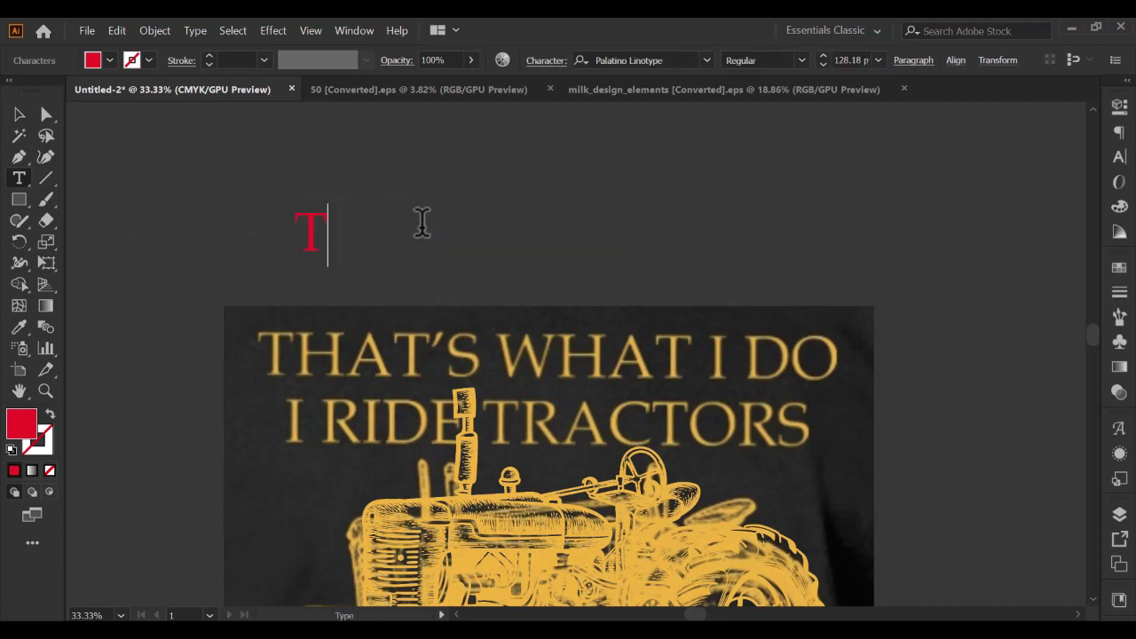
pyautogui.write('HAT’S WHAT I DO')
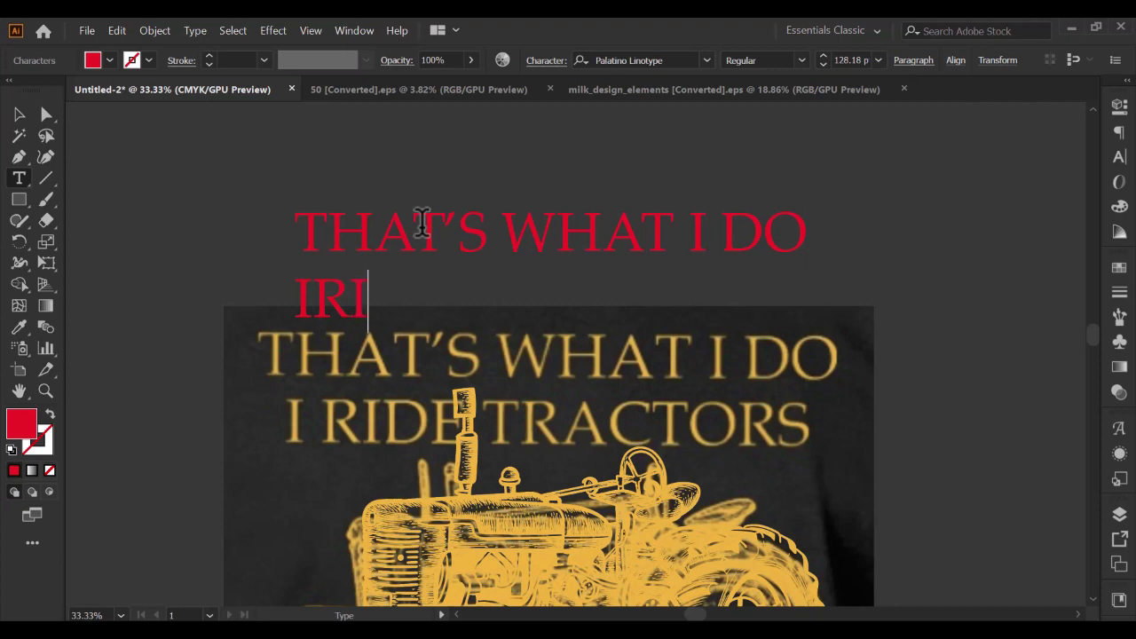
pyautogui.press('BackSpace')
pyautogui.press('BackSpace')
pyautogui.press('BackSpace')
pyautogui.write('RIDE T')
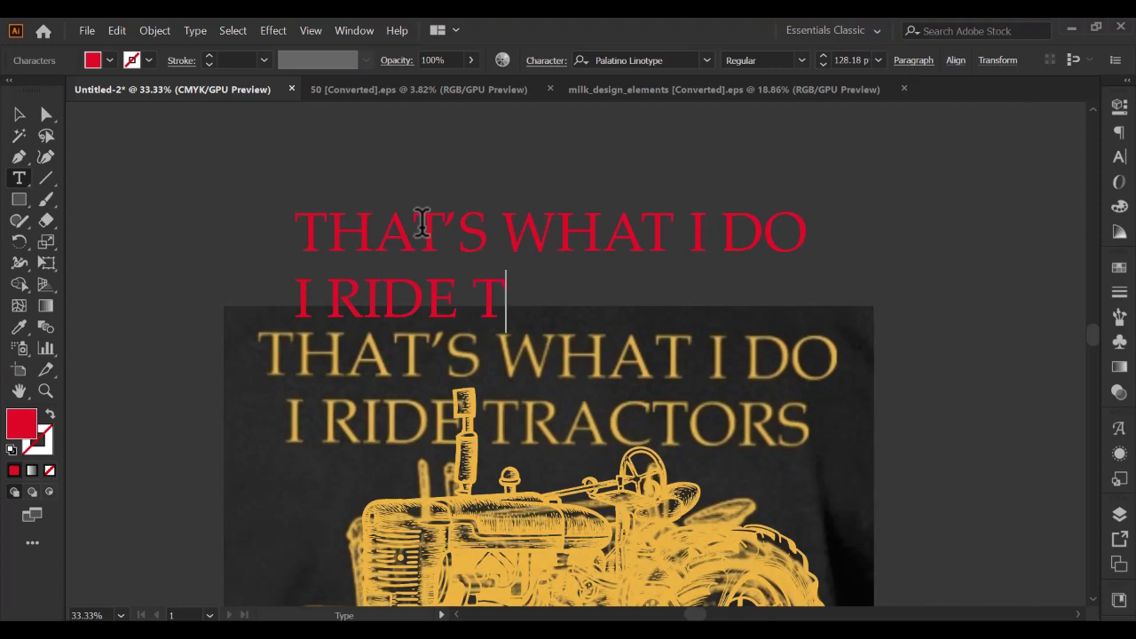
pyautogui.write('RACTORS')
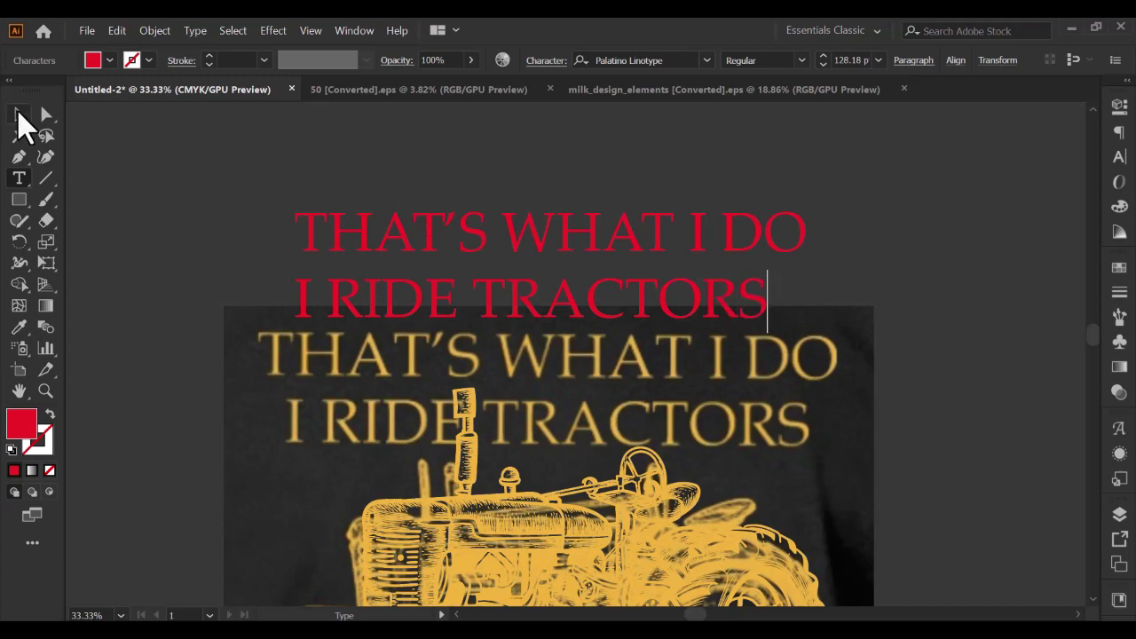
# Centre-align the red headline and scale it exactly over the gold reference headline
pyautogui.click(19, 115)
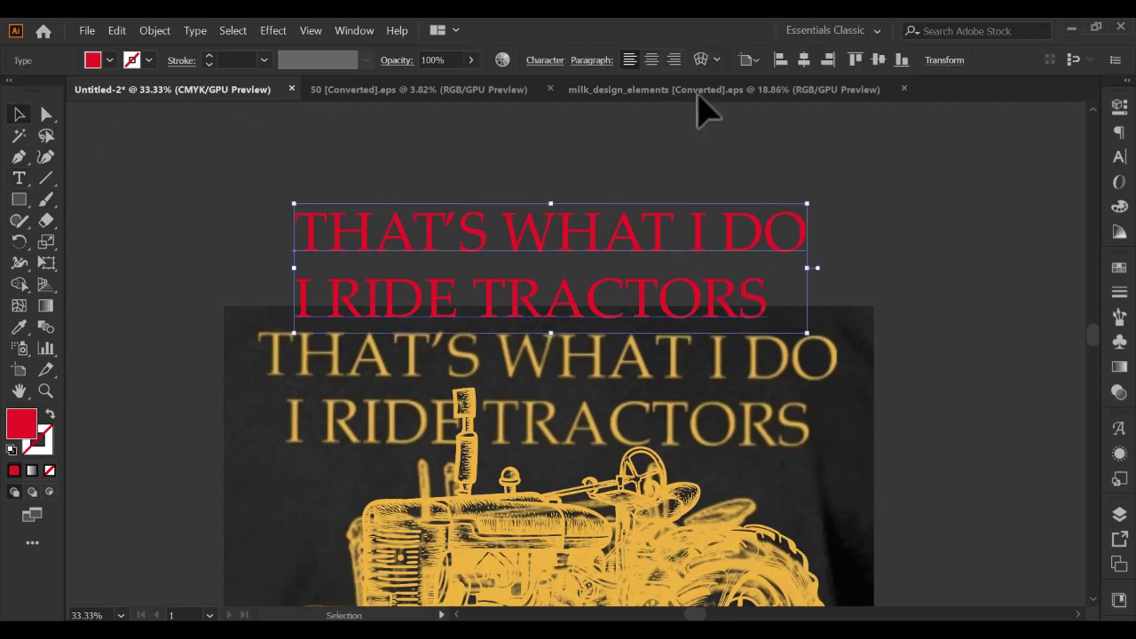
pyautogui.click(651, 59)
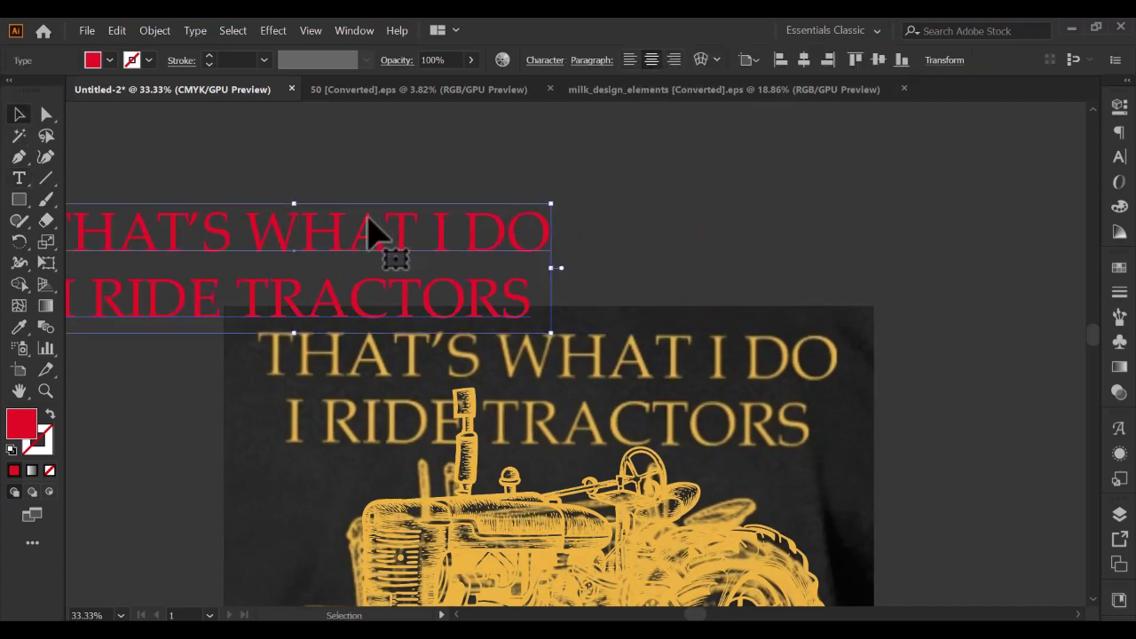
pyautogui.moveTo(368, 228); pyautogui.dragTo(611, 349)
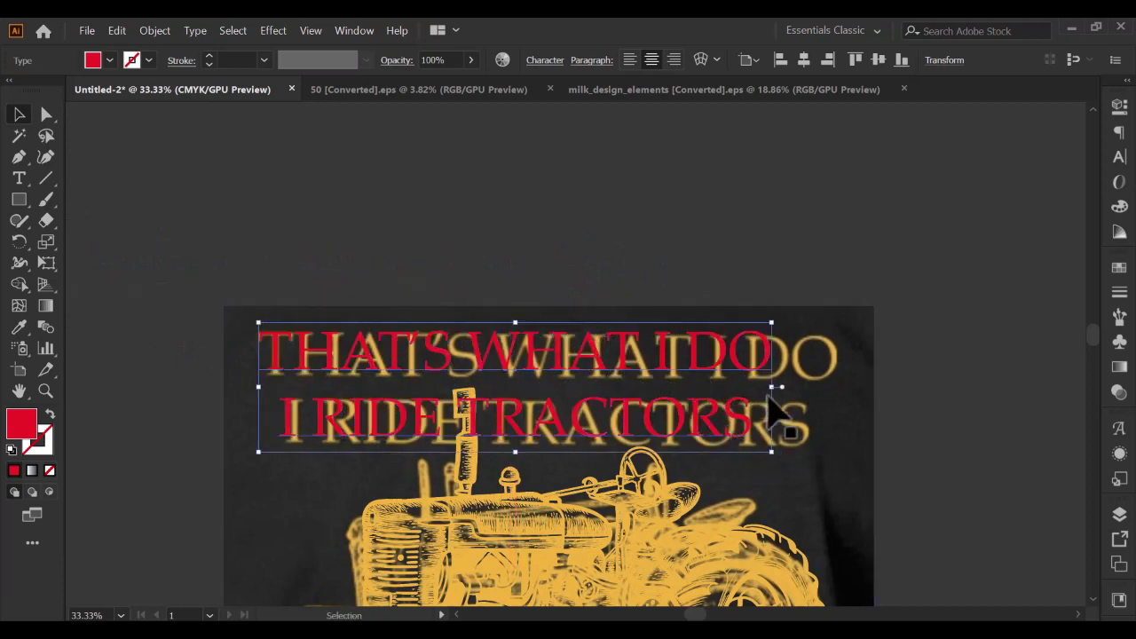
pyautogui.moveTo(771, 450); pyautogui.dragTo(807, 461)
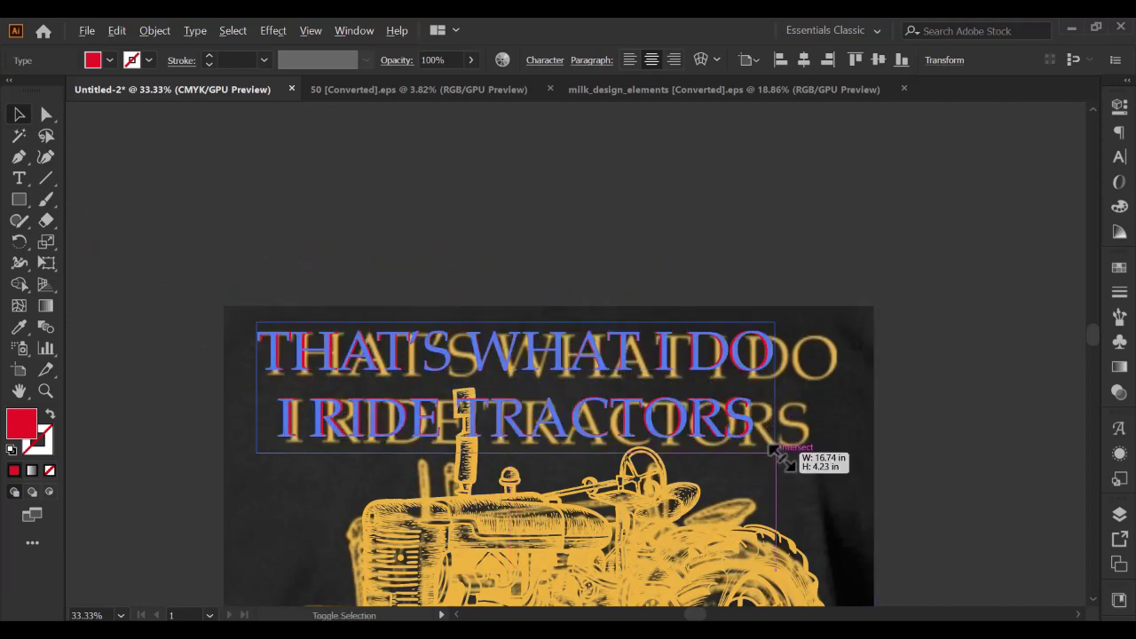
pyautogui.moveTo(480, 417); pyautogui.dragTo(501, 429)
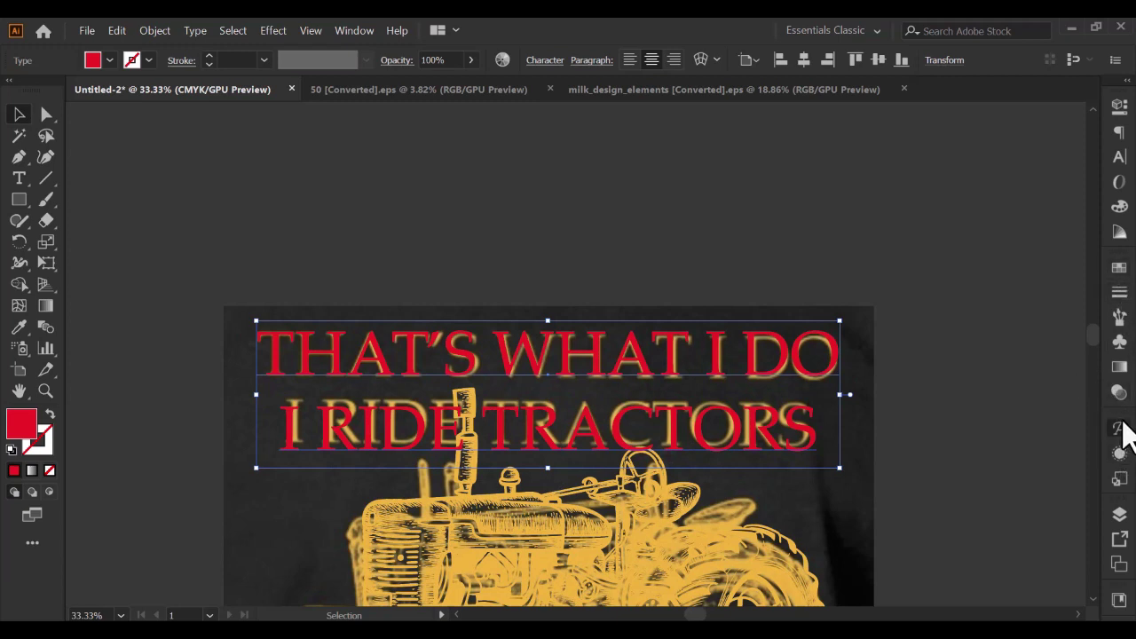
# Reduce the headline's leading to 163 pt in the Character settings
pyautogui.click(1119, 428)
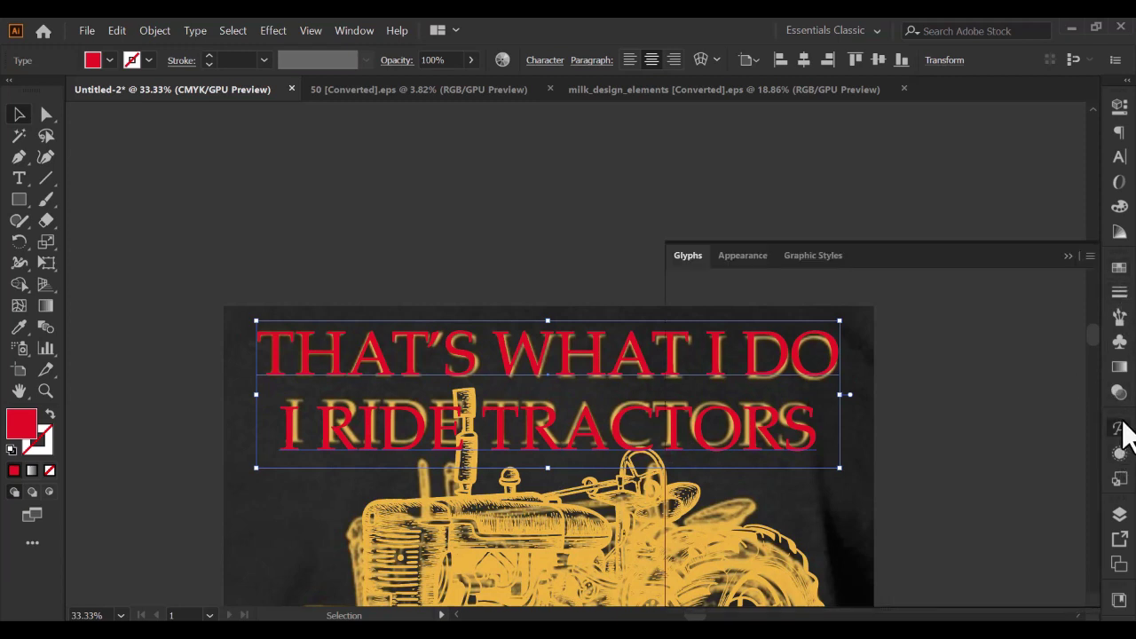
pyautogui.click(1120, 428)
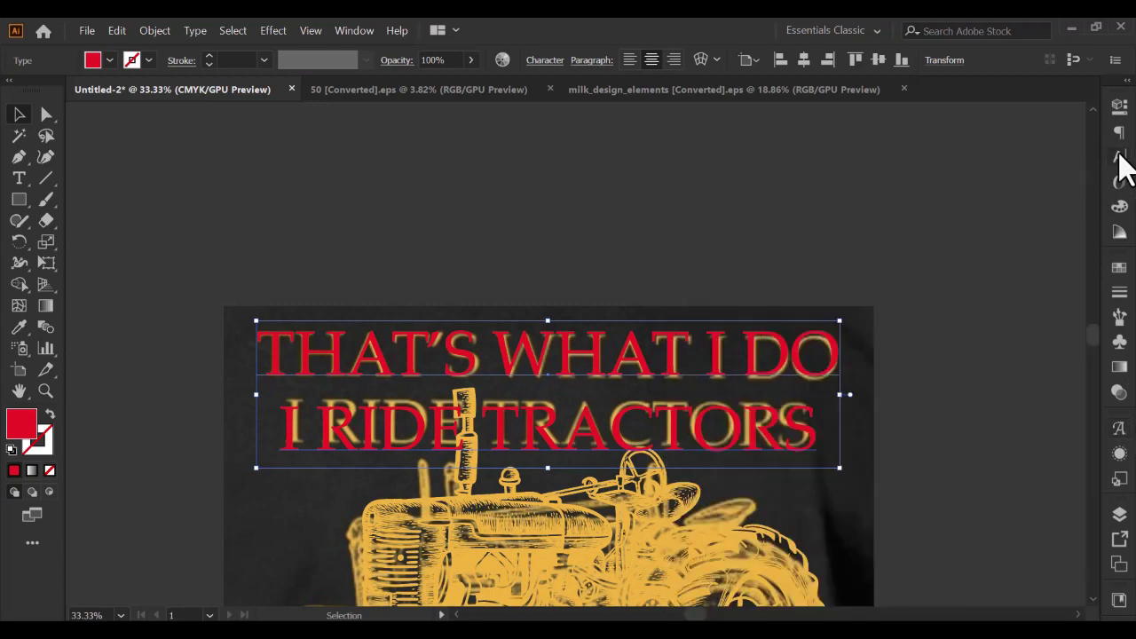
pyautogui.click(1120, 158)
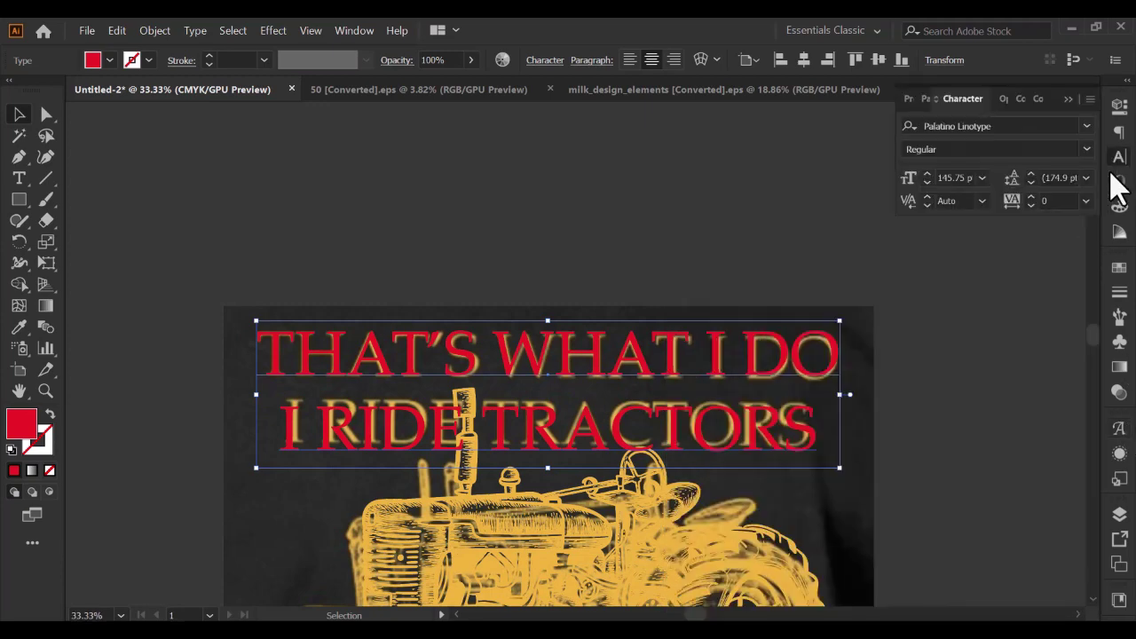
pyautogui.click(1032, 183)
pyautogui.click(1031, 182)
pyautogui.click(1032, 182)
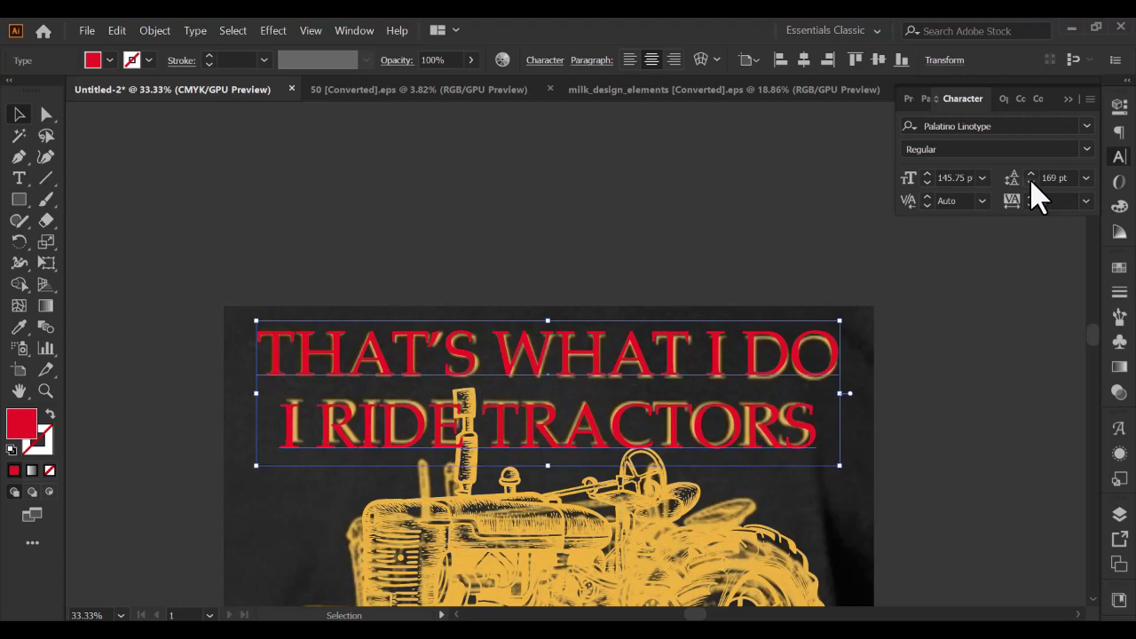
pyautogui.click(1032, 182)
pyautogui.click(1032, 182)
pyautogui.click(1032, 182)
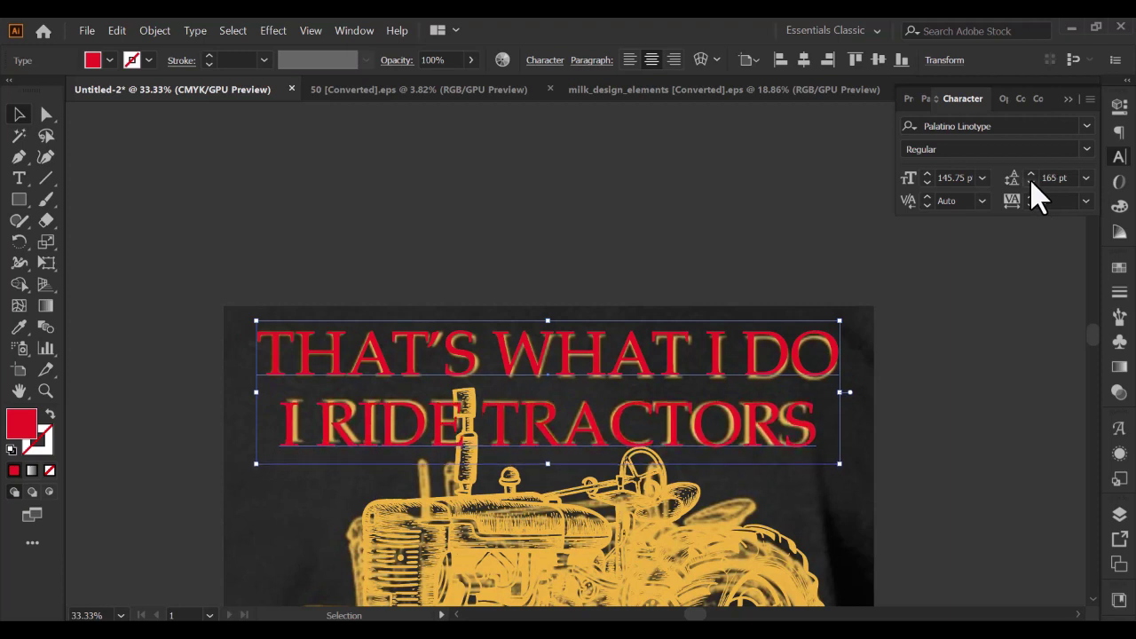
pyautogui.click(1032, 182)
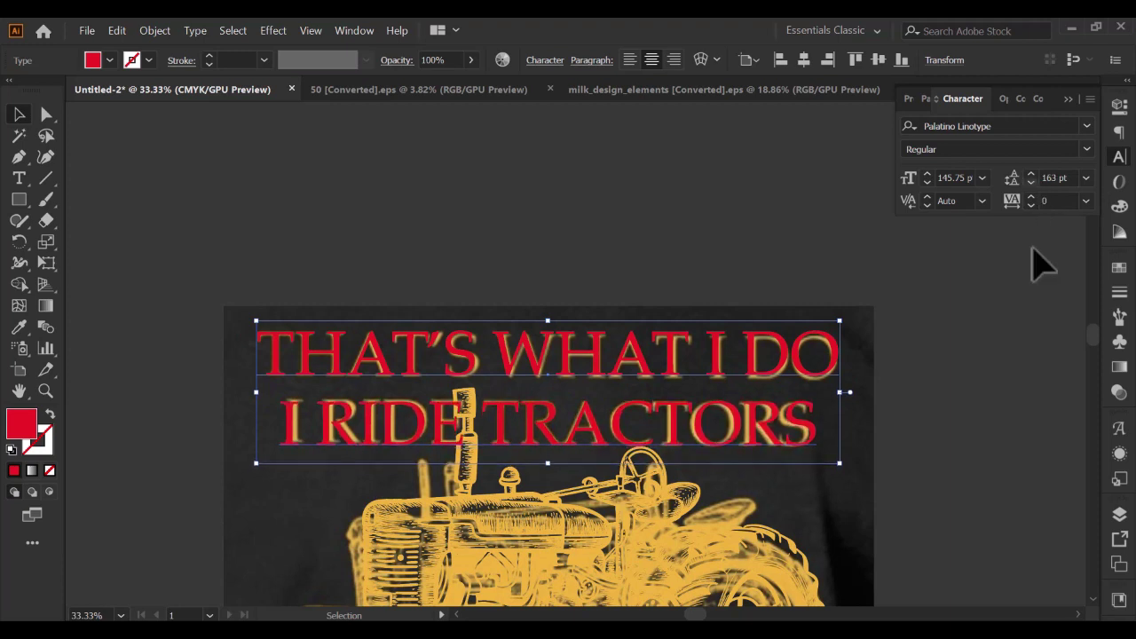
pyautogui.click(1057, 342)
# Add a new point-text object below the artwork and enlarge it
pyautogui.scroll(-2, 913, 338)
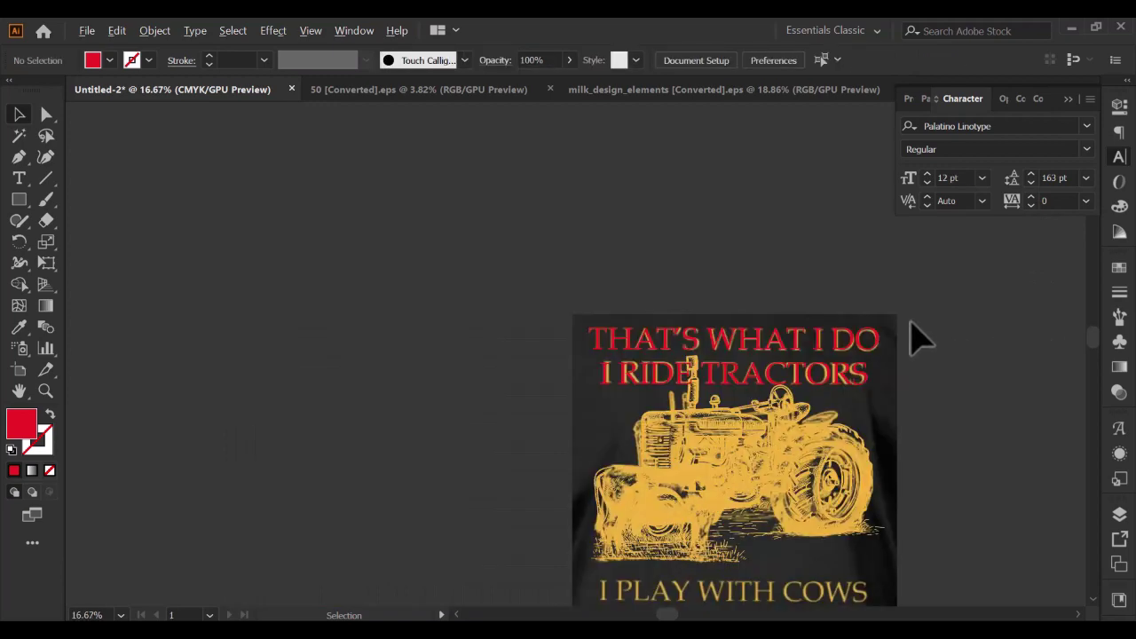
pyautogui.scroll(-2, 913, 337)
pyautogui.scroll(-2, 919, 337)
pyautogui.scroll(-2, 914, 341)
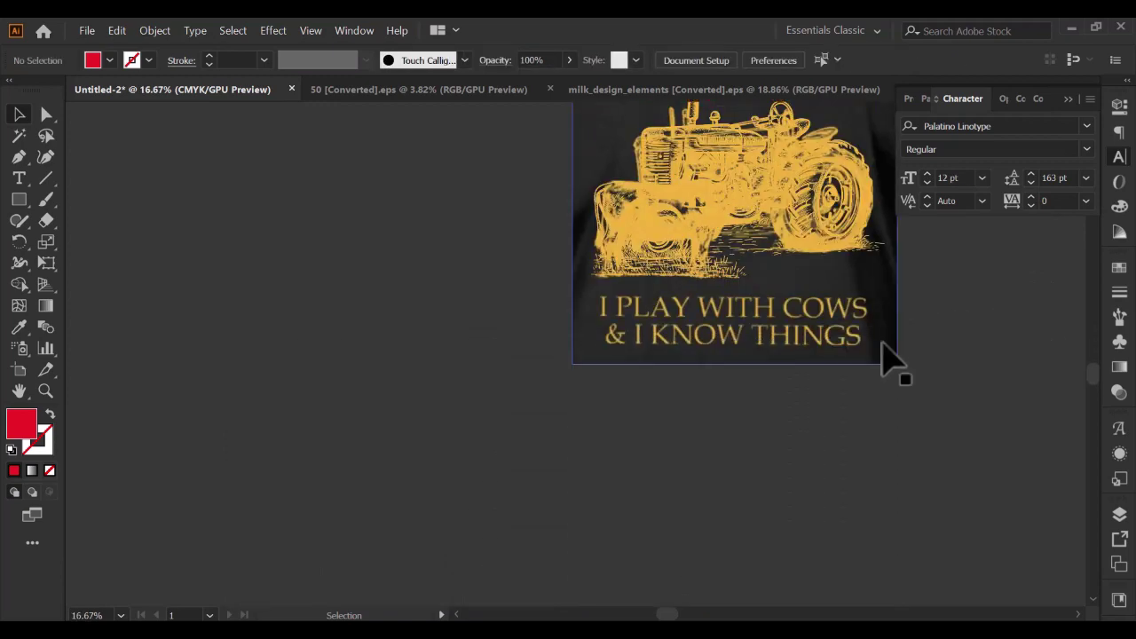
pyautogui.click(18, 179)
pyautogui.scroll(2, 648, 448)
pyautogui.scroll(2, 646, 444)
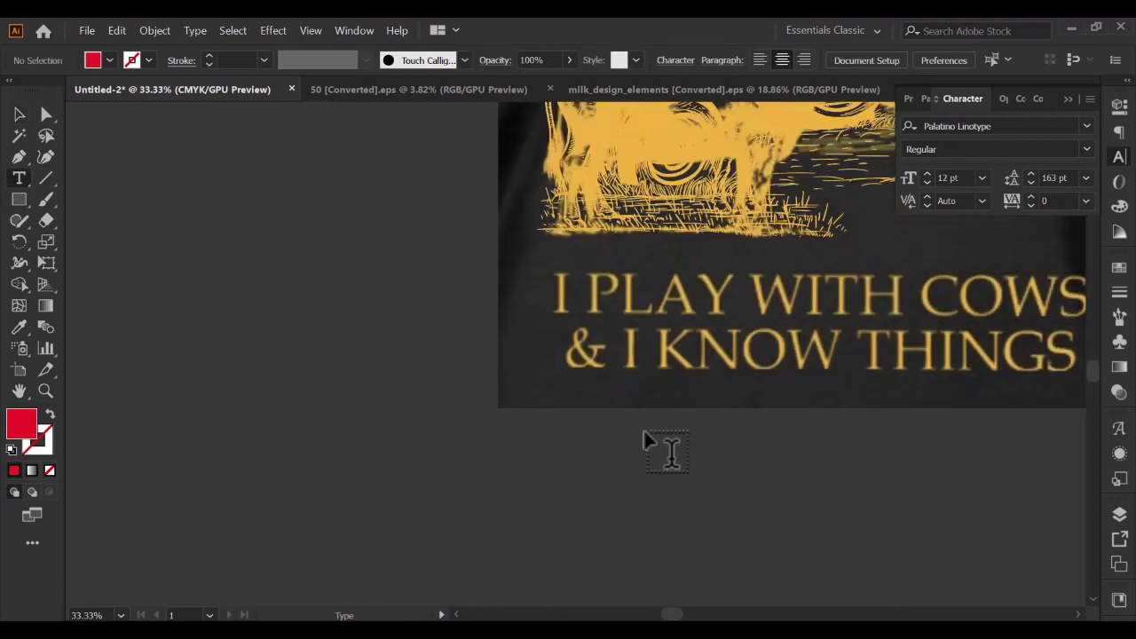
pyautogui.scroll(-1, 584, 448)
pyautogui.click(543, 491)
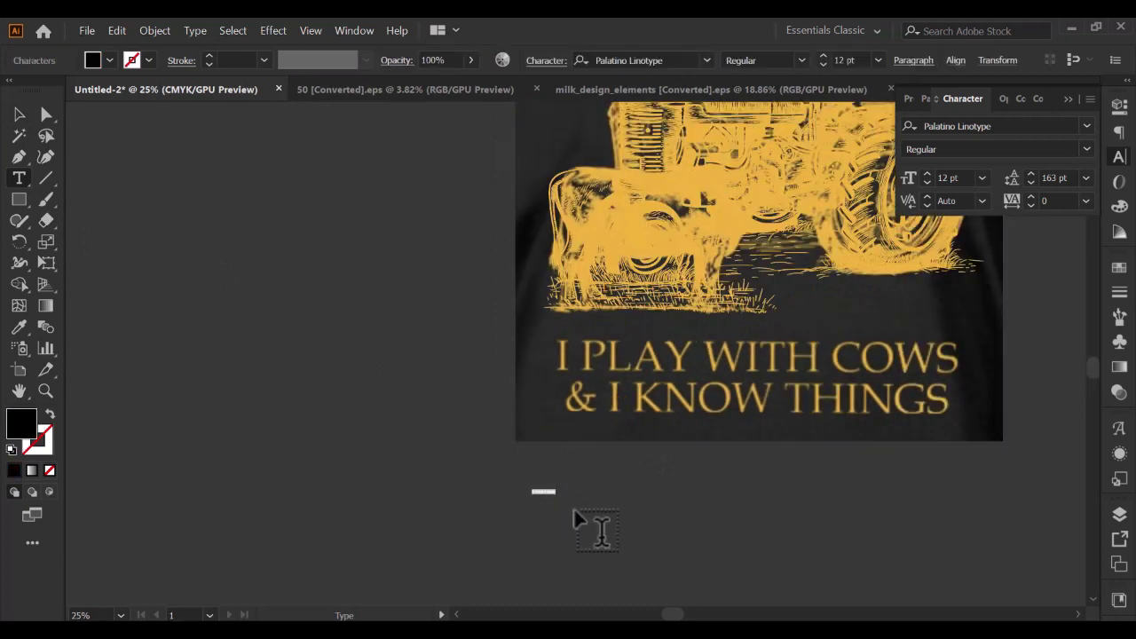
pyautogui.click(18, 116)
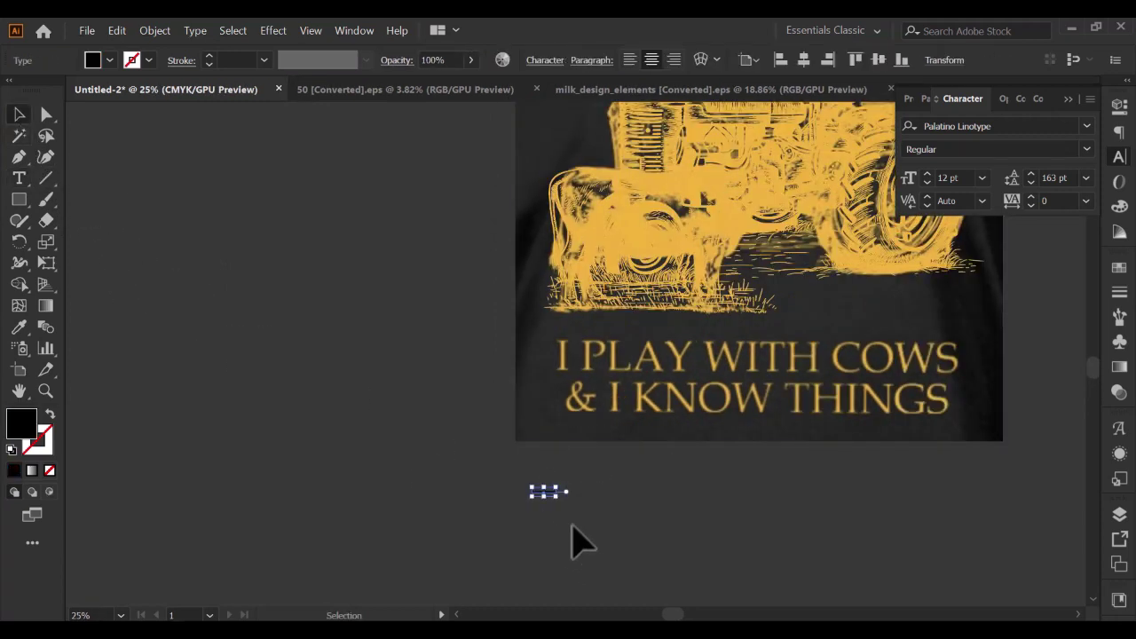
pyautogui.moveTo(565, 506); pyautogui.dragTo(691, 515)
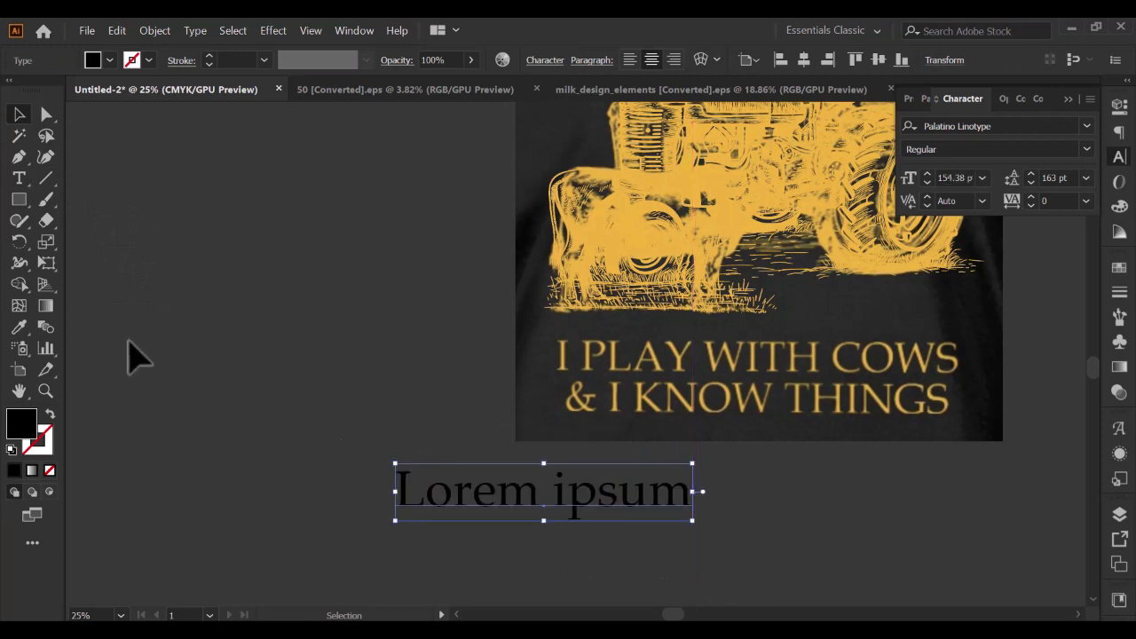
# Replace the placeholder with I PLAY WITH COWS / & I KNOW THINGS on two lines
pyautogui.click(19, 179)
pyautogui.click(550, 486)
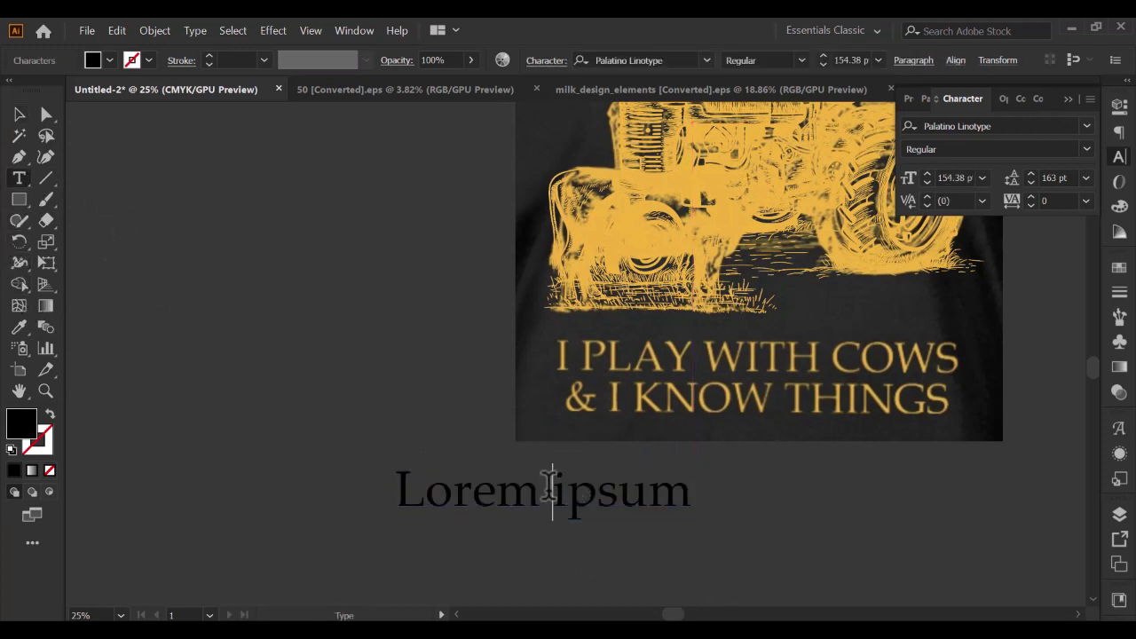
pyautogui.hotkey('ctrl', 'a')
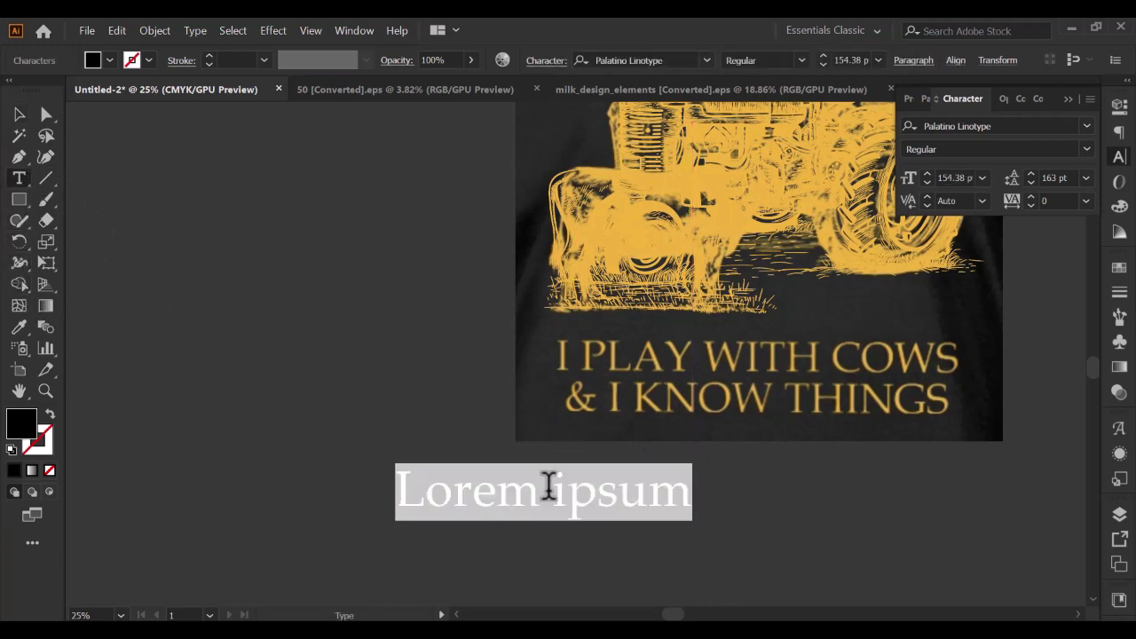
pyautogui.press('BackSpace')
pyautogui.write('I P')
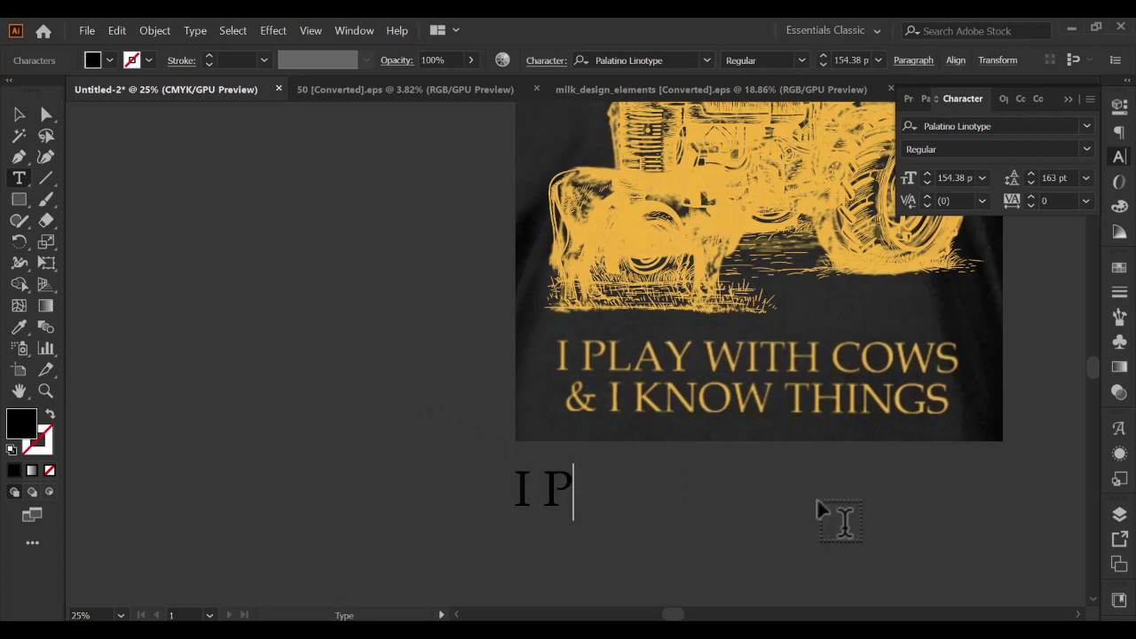
pyautogui.write('LAY ')
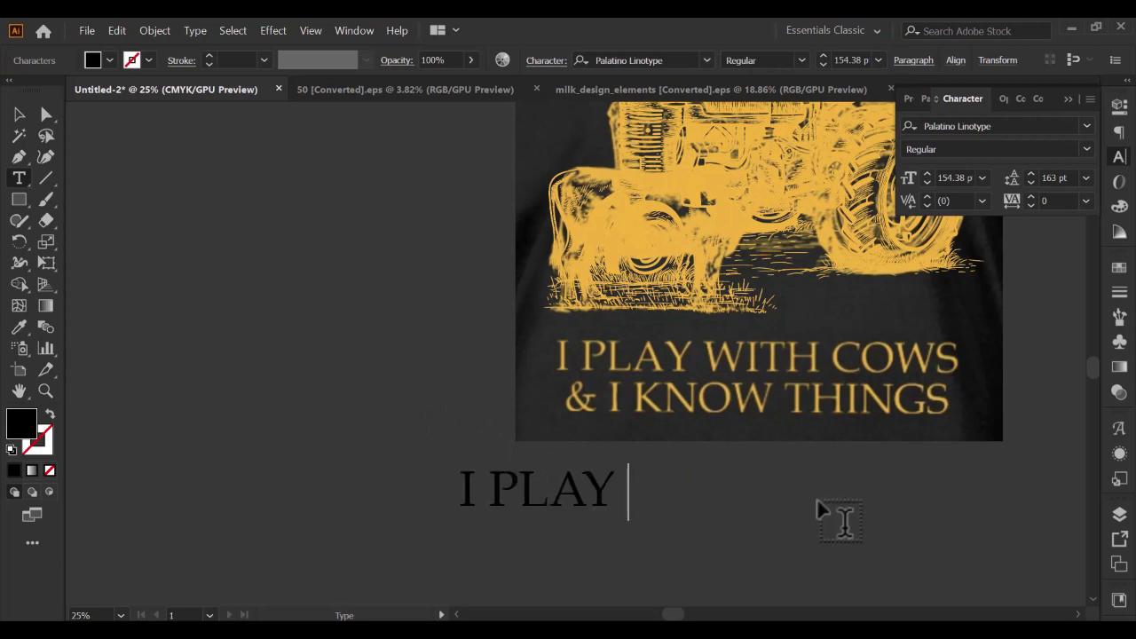
pyautogui.write('WIT')
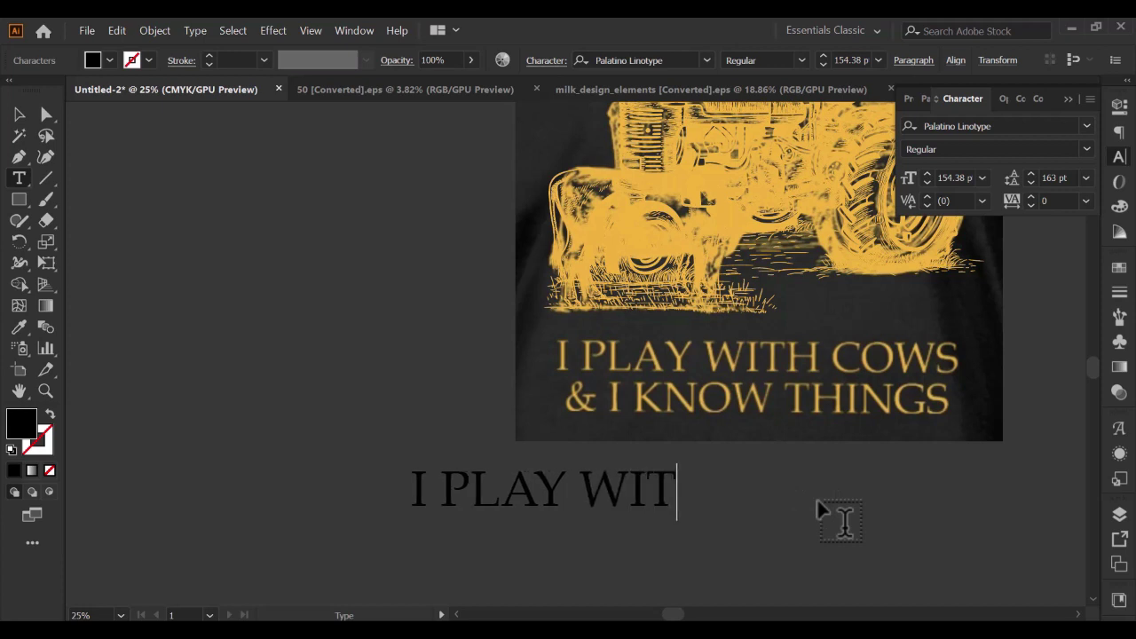
pyautogui.write('H C')
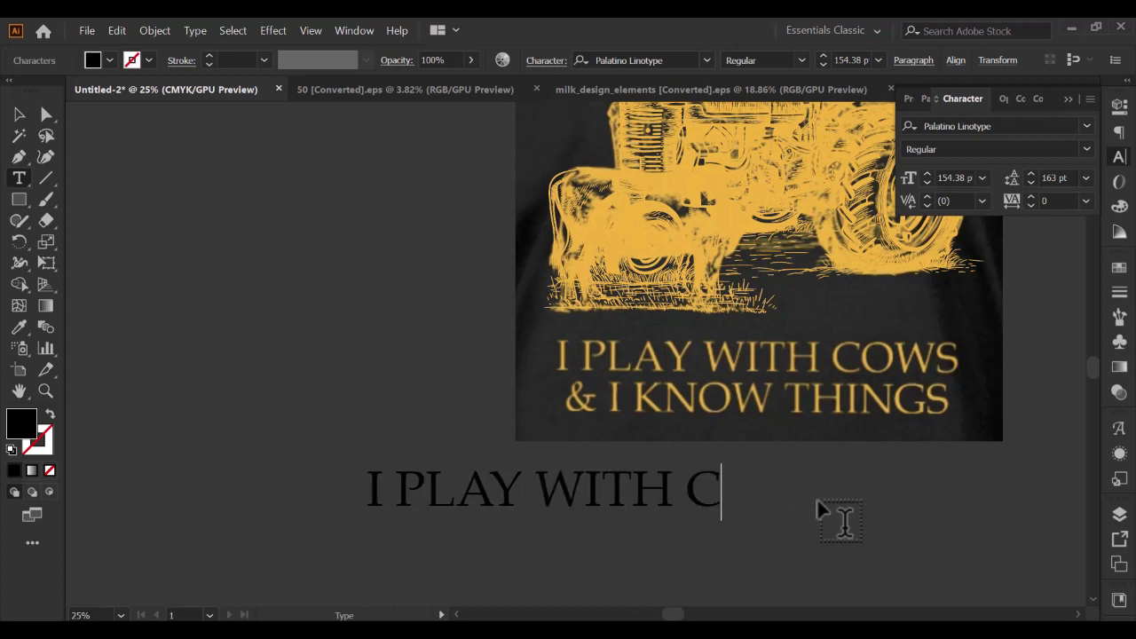
pyautogui.write('OWS')
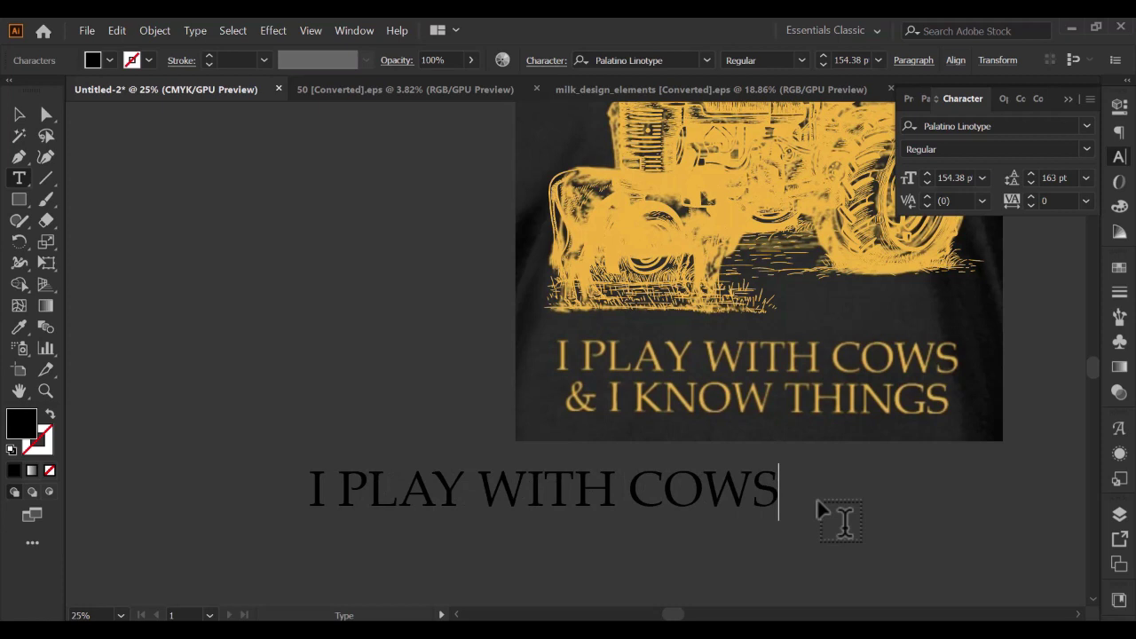
pyautogui.press('Return')
pyautogui.write('&')
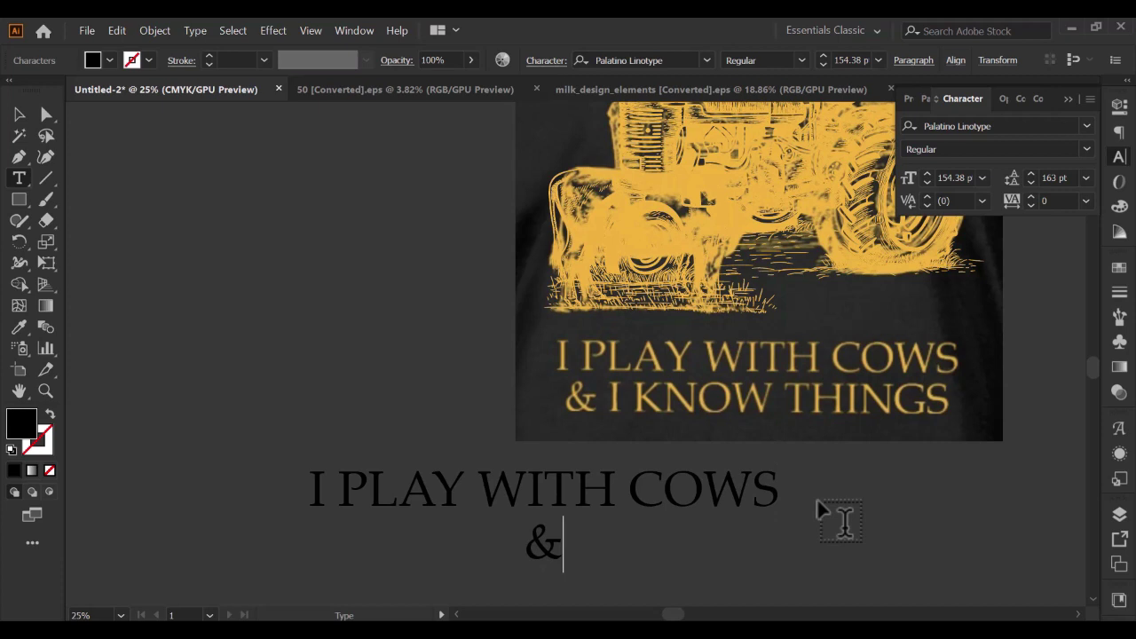
pyautogui.write(' I')
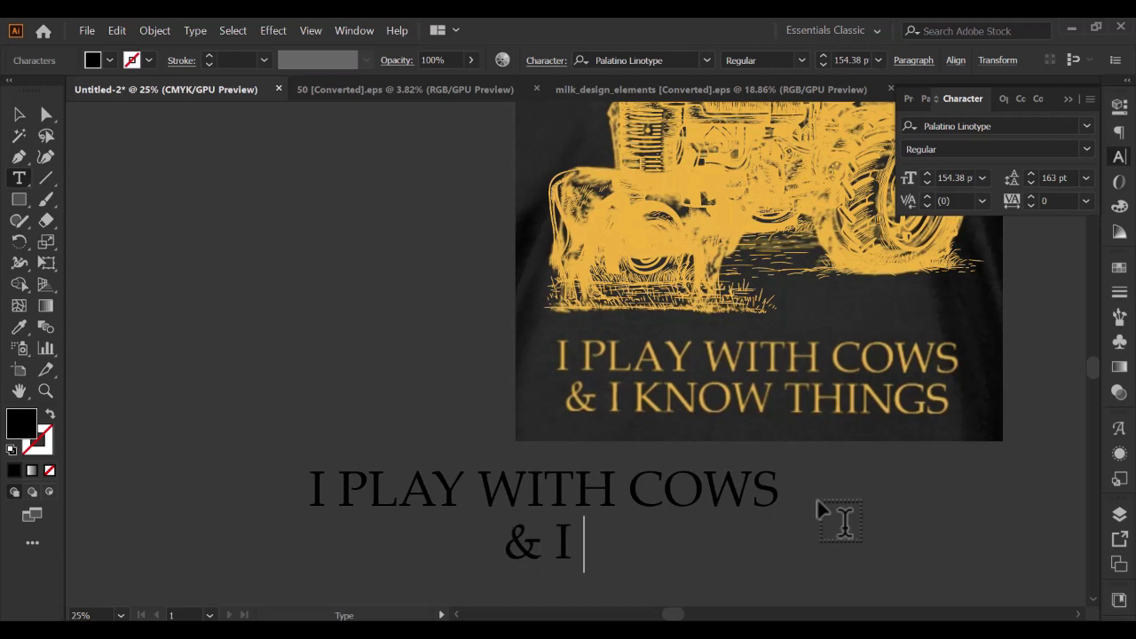
pyautogui.write(' KNO')
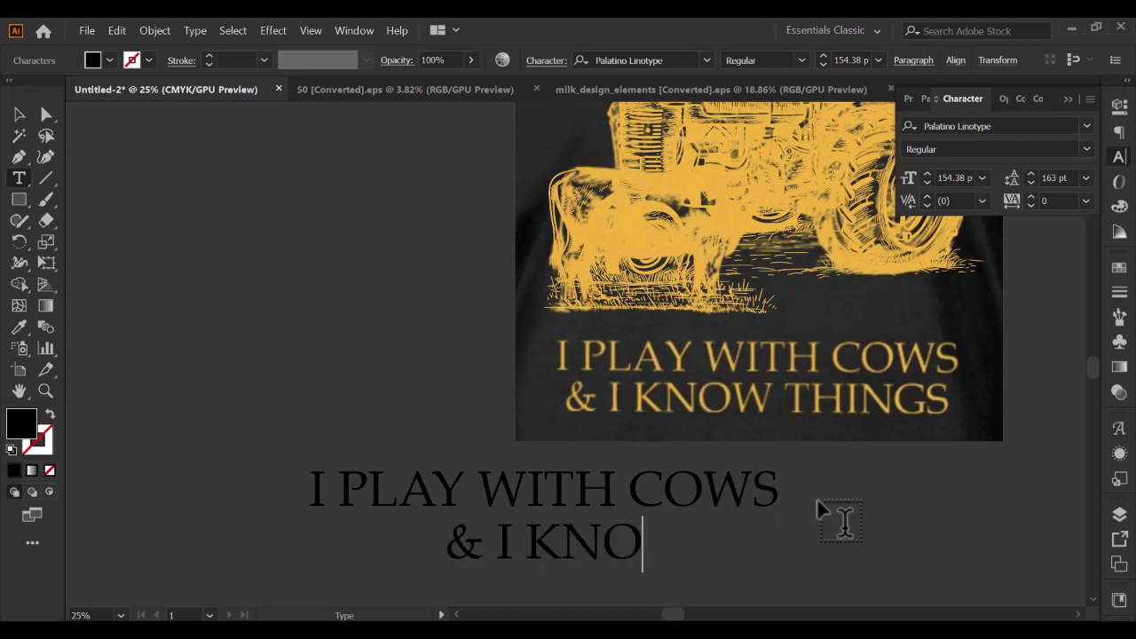
pyautogui.write('W T')
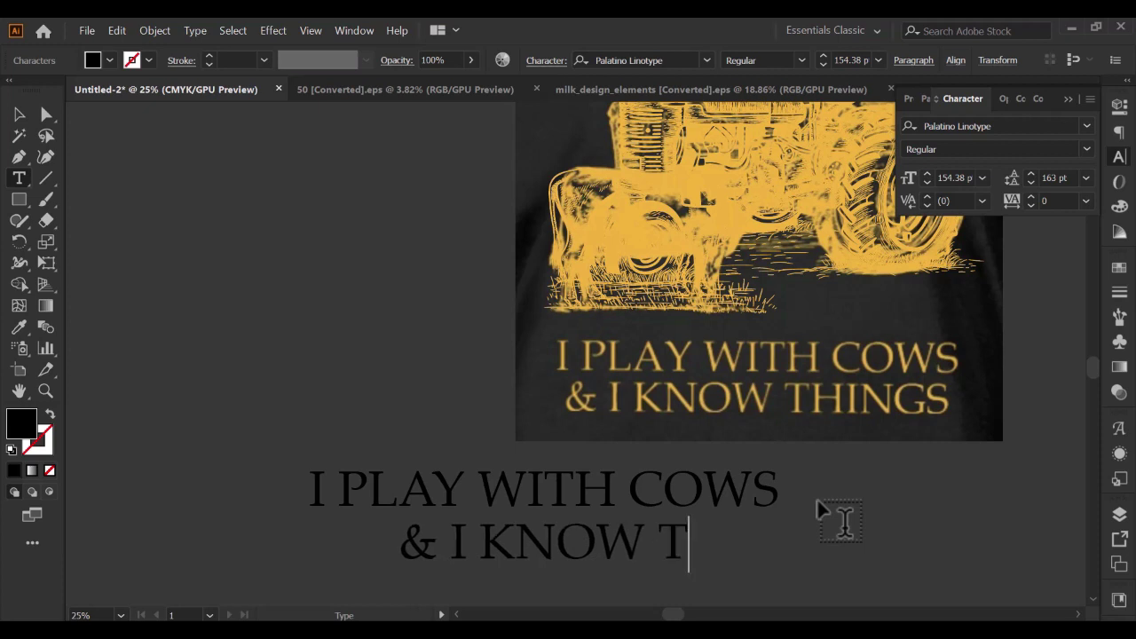
pyautogui.write('HIN')
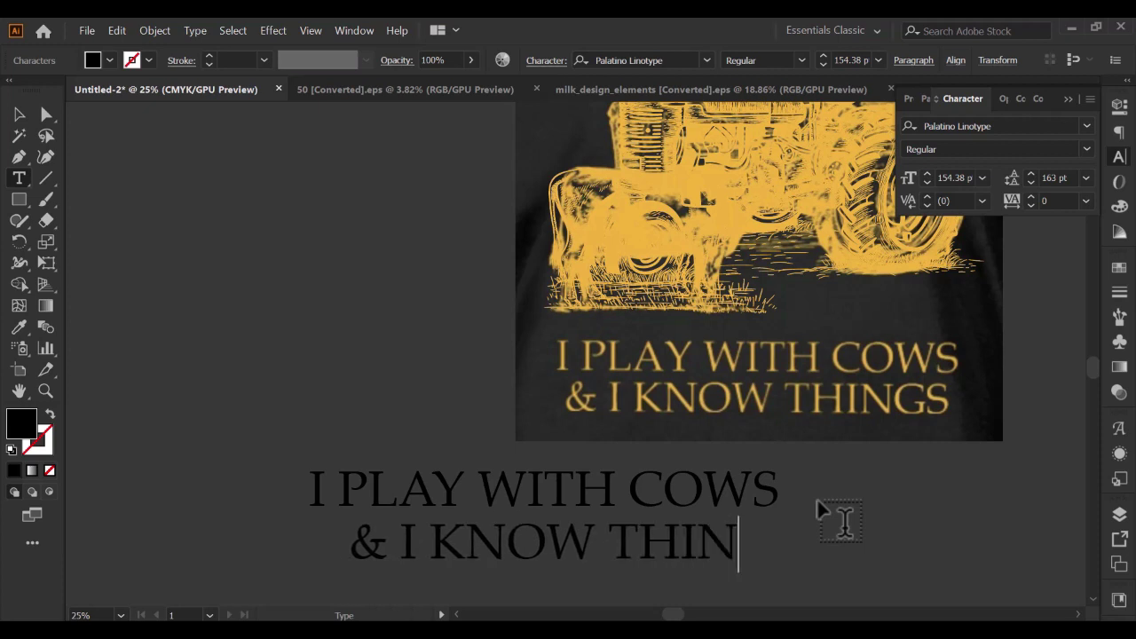
pyautogui.write('GS')
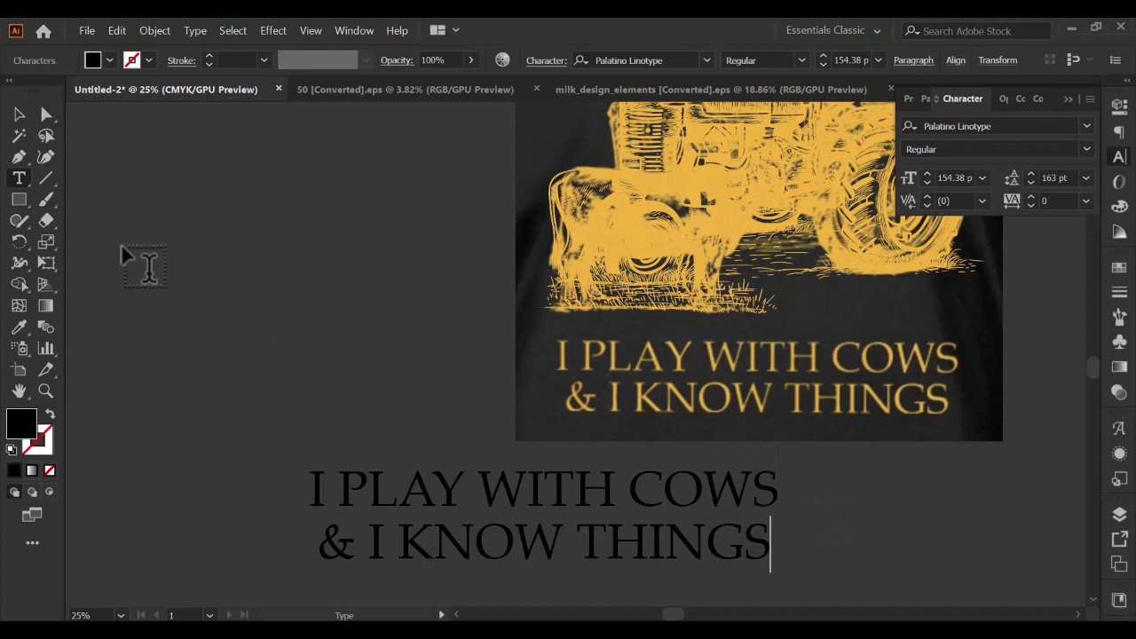
pyautogui.click(20, 115)
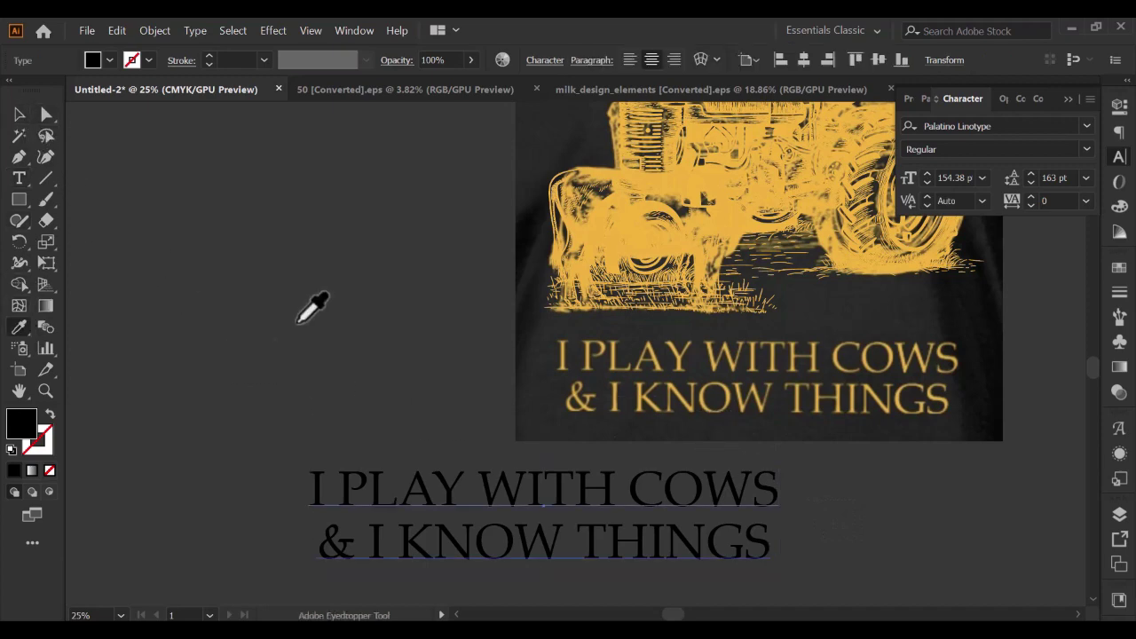
# Make the slogan red to match the reference lettering
pyautogui.scroll(2, 494, 233)
pyautogui.click(568, 185)
pyautogui.scroll(-1, 315, 284)
pyautogui.scroll(-2, 306, 289)
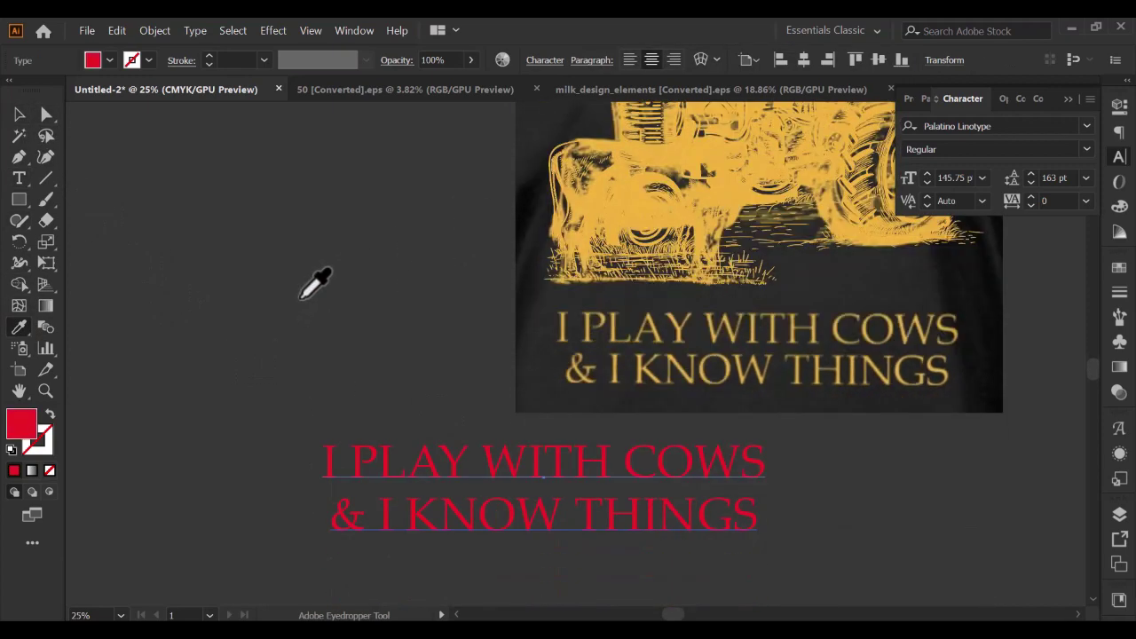
# Move the red slogan over the reference lettering and scale it to matching width and height
pyautogui.click(19, 115)
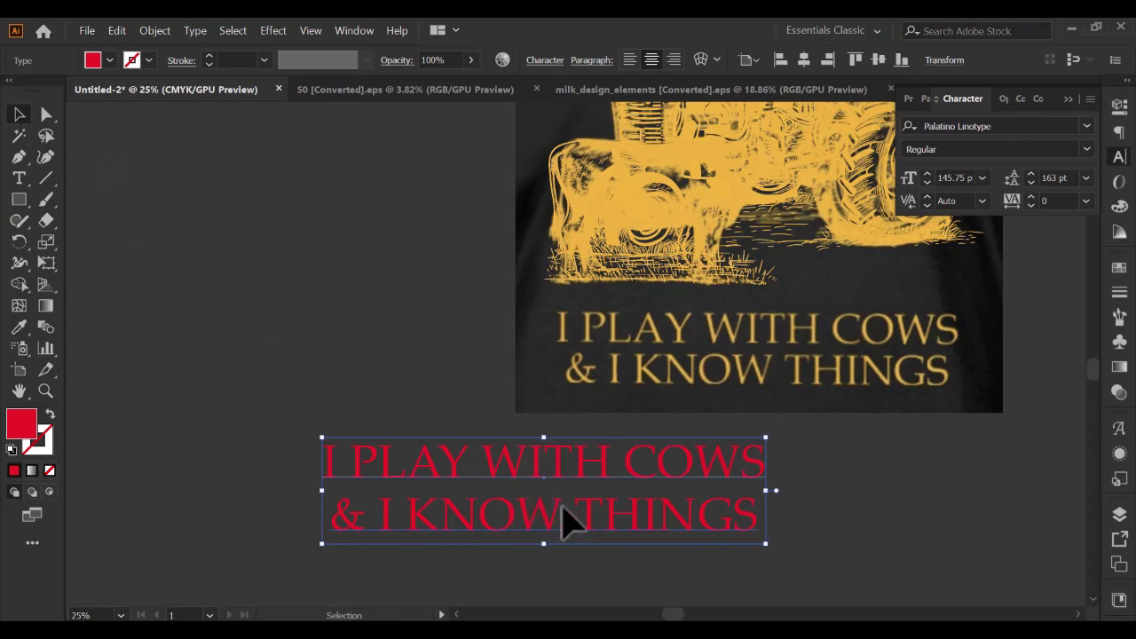
pyautogui.moveTo(548, 510)
pyautogui.mouseDown()
pyautogui.moveTo(781, 386)
pyautogui.moveTo(783, 374)
pyautogui.mouseUp()
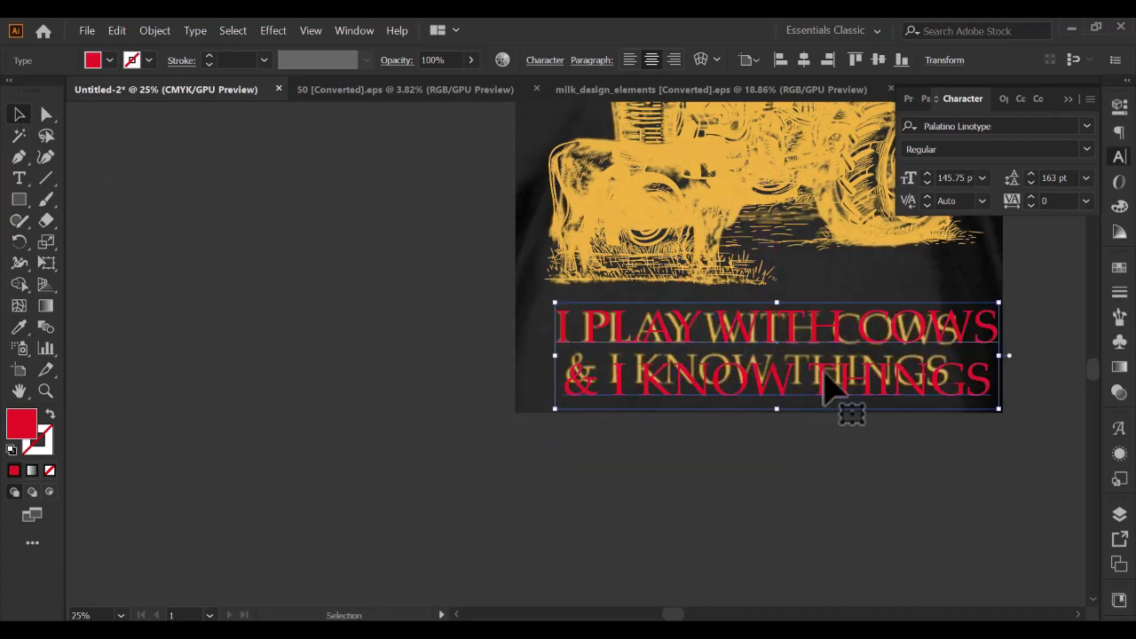
pyautogui.moveTo(999, 357); pyautogui.dragTo(965, 361)
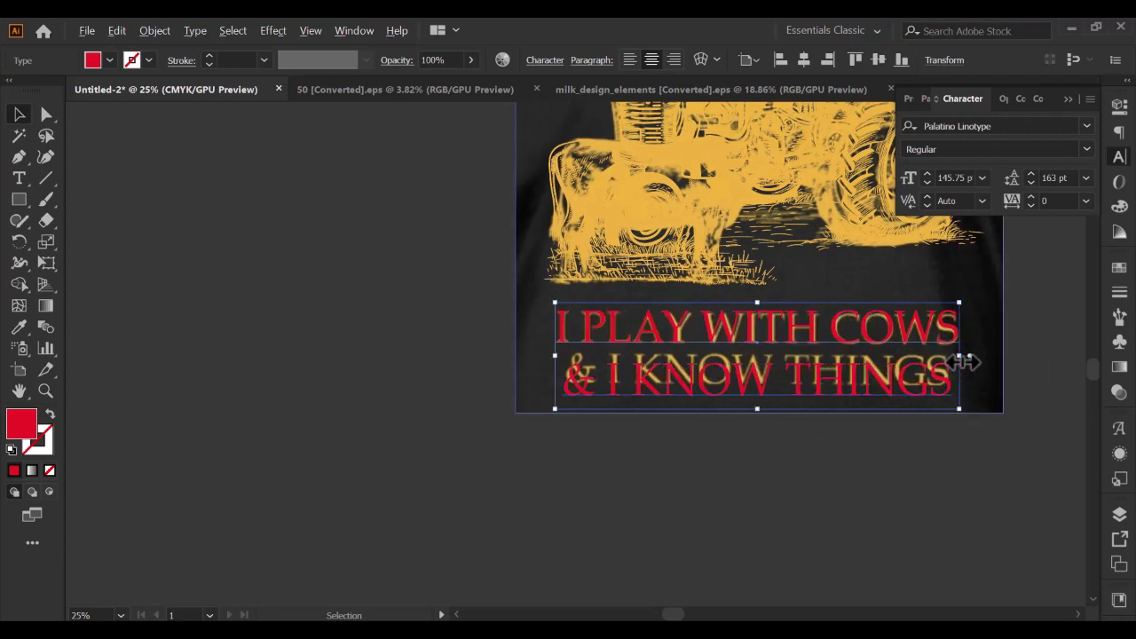
pyautogui.scroll(1, 965, 361)
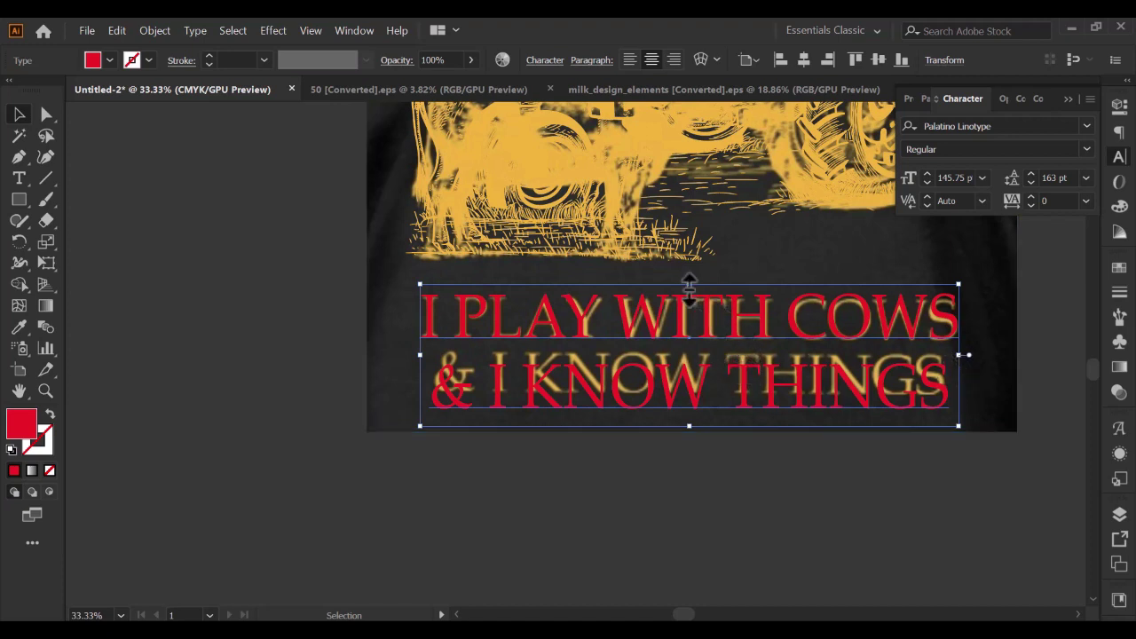
pyautogui.moveTo(691, 286); pyautogui.dragTo(695, 286)
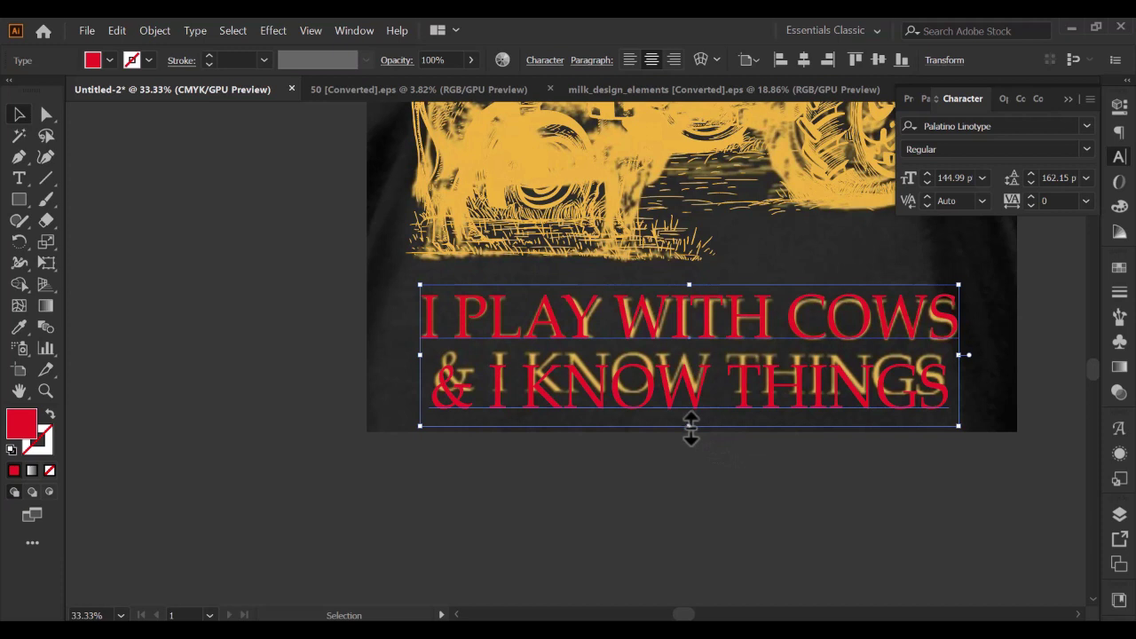
pyautogui.moveTo(691, 426); pyautogui.dragTo(690, 424)
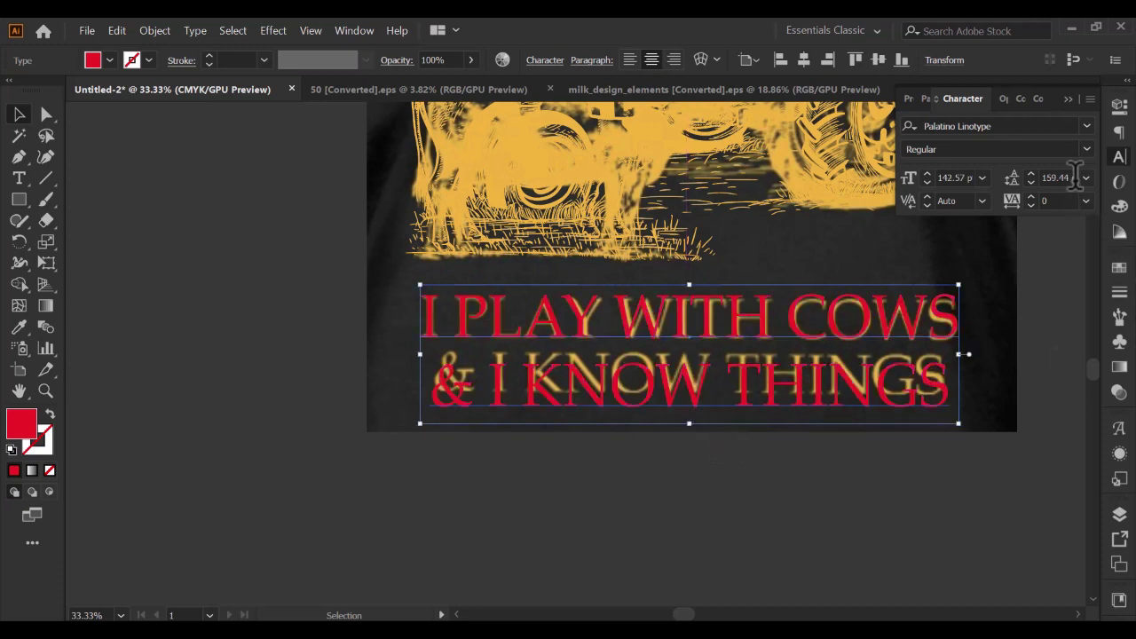
# Set the slogan's leading to 129 pt in the Character settings
pyautogui.click(1117, 161)
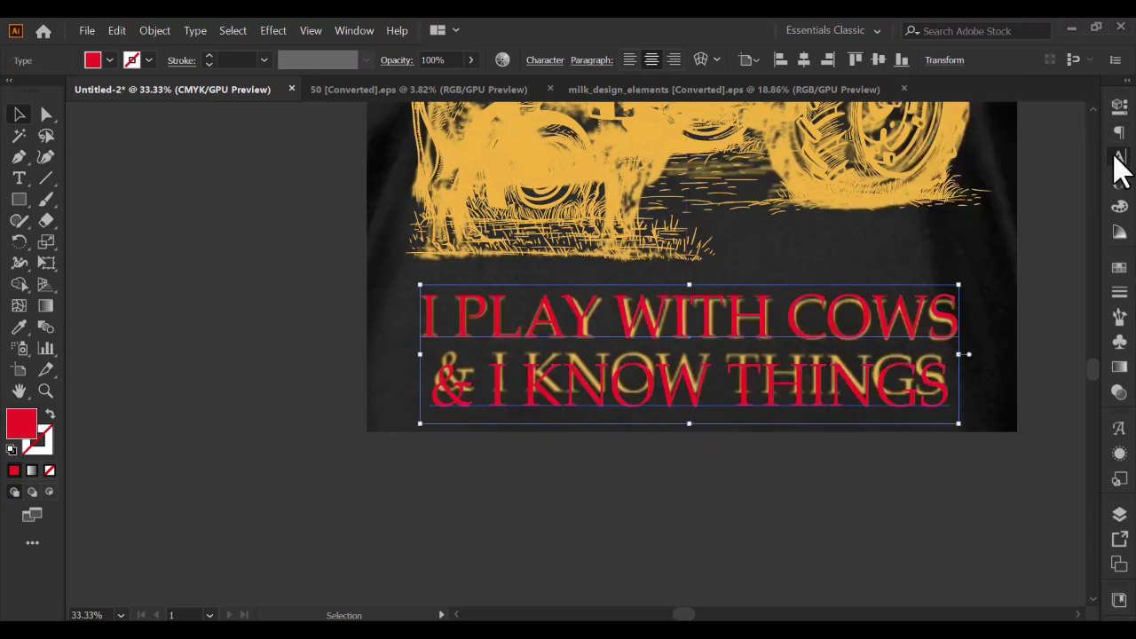
pyautogui.click(1117, 159)
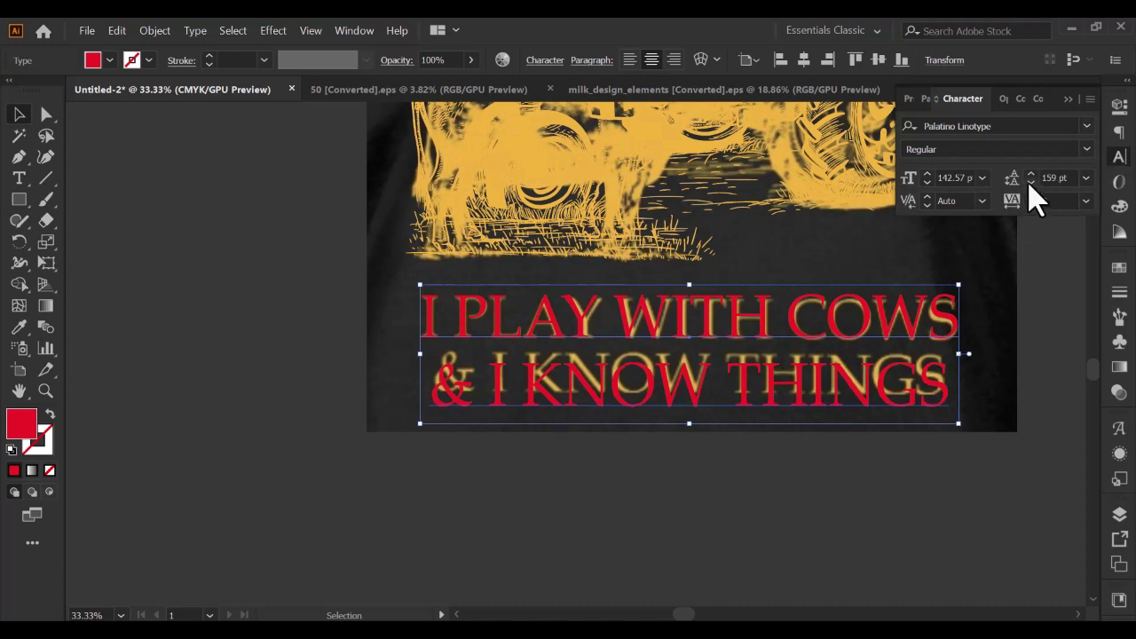
pyautogui.click(1030, 183)
pyautogui.click(1031, 183)
pyautogui.click(1031, 183)
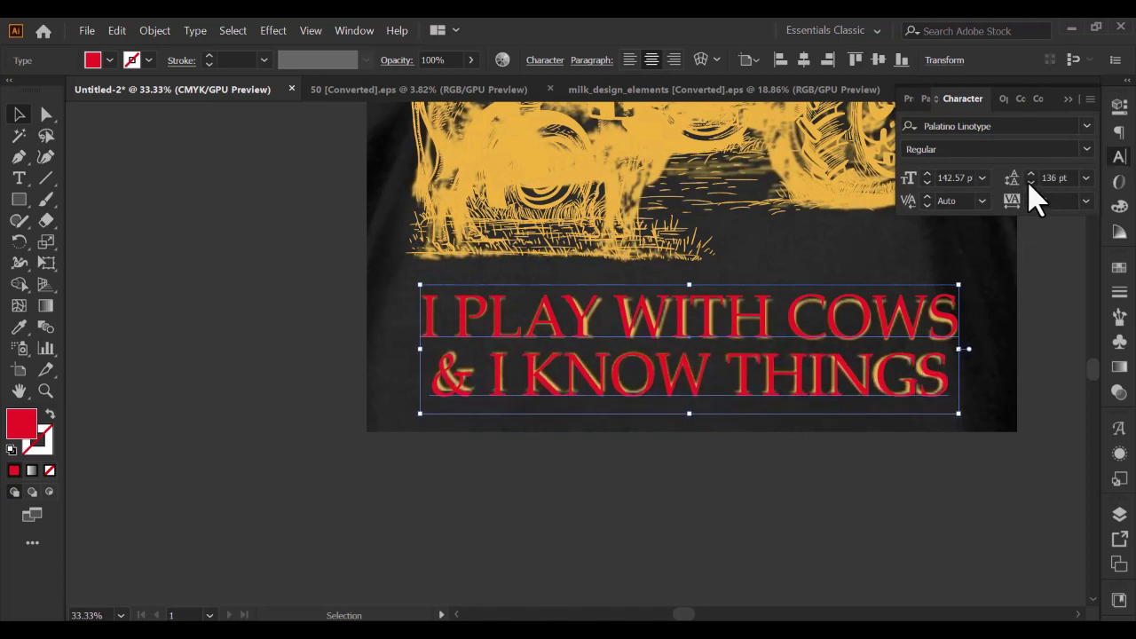
pyautogui.click(1031, 183)
pyautogui.click(1031, 183)
pyautogui.click(1030, 183)
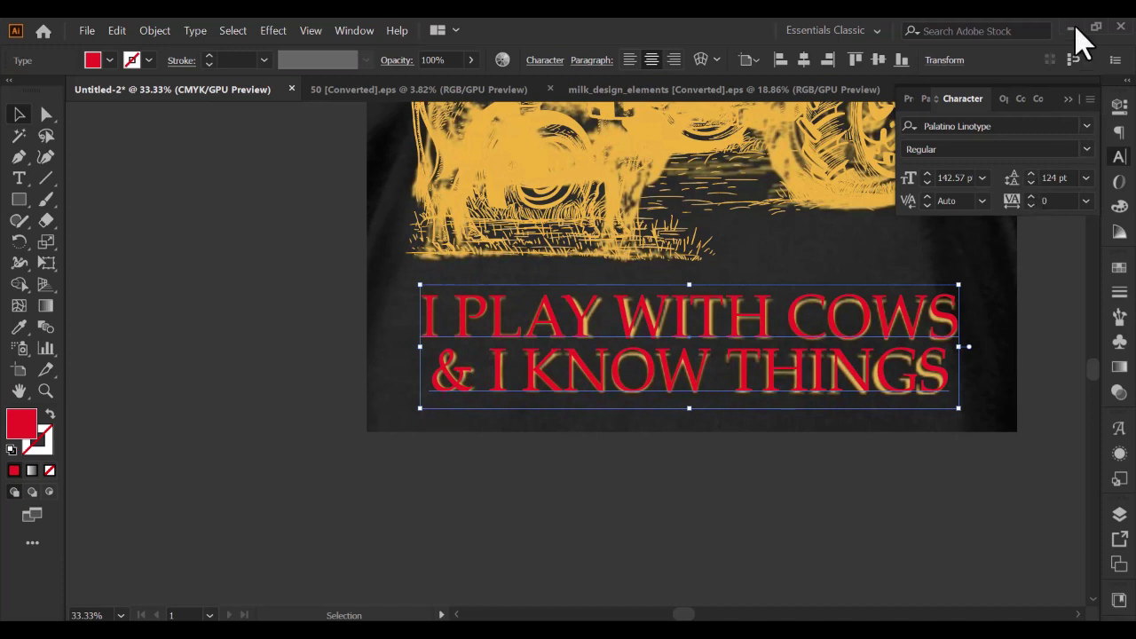
pyautogui.click(1031, 175)
pyautogui.click(1030, 175)
pyautogui.click(1031, 175)
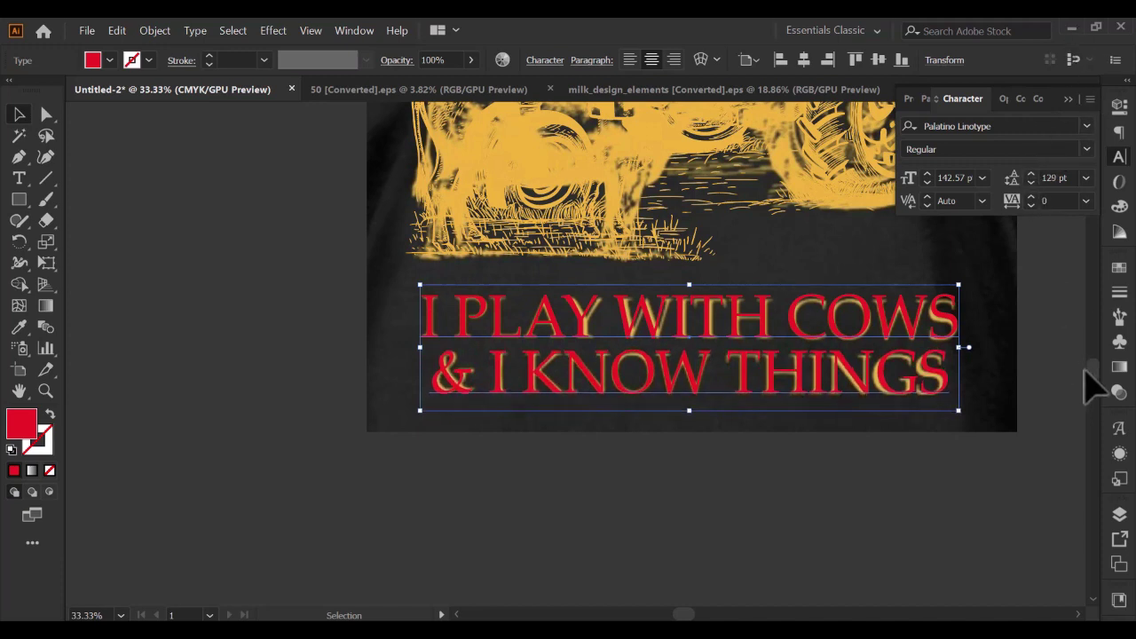
pyautogui.click(1070, 413)
pyautogui.keyDown('alt'); pyautogui.scroll(-2, 1045, 418); pyautogui.keyUp('alt')
# Drag the reference T-shirt photo off to the left, beside the recreated design
pyautogui.scroll(2, 1045, 418)
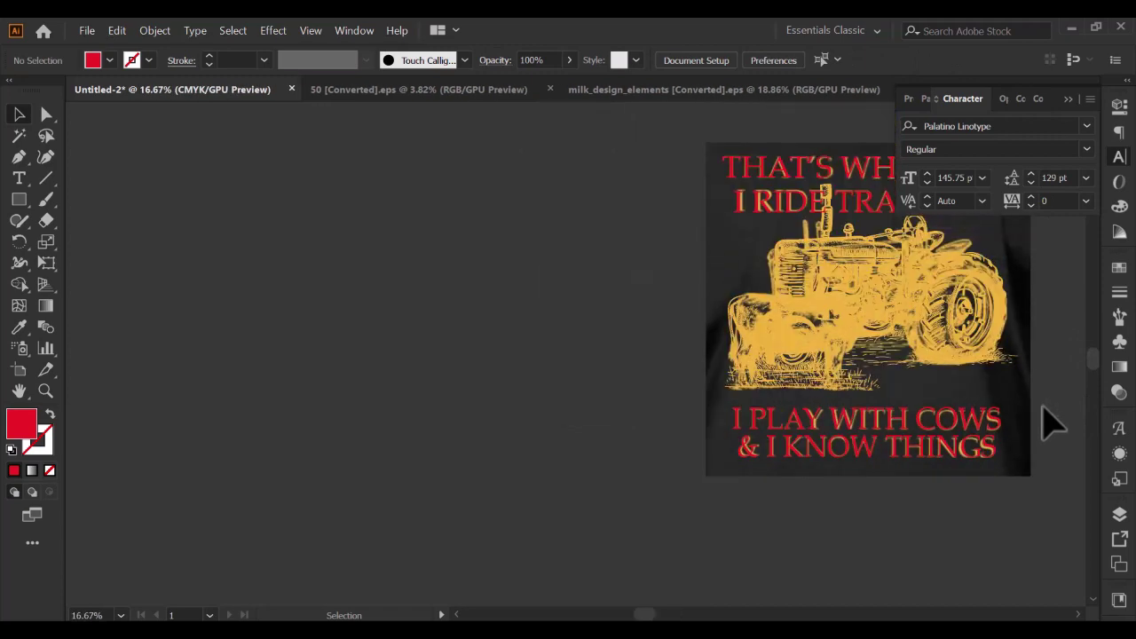
pyautogui.scroll(1, 1021, 400)
pyautogui.moveTo(1006, 414); pyautogui.dragTo(546, 412)
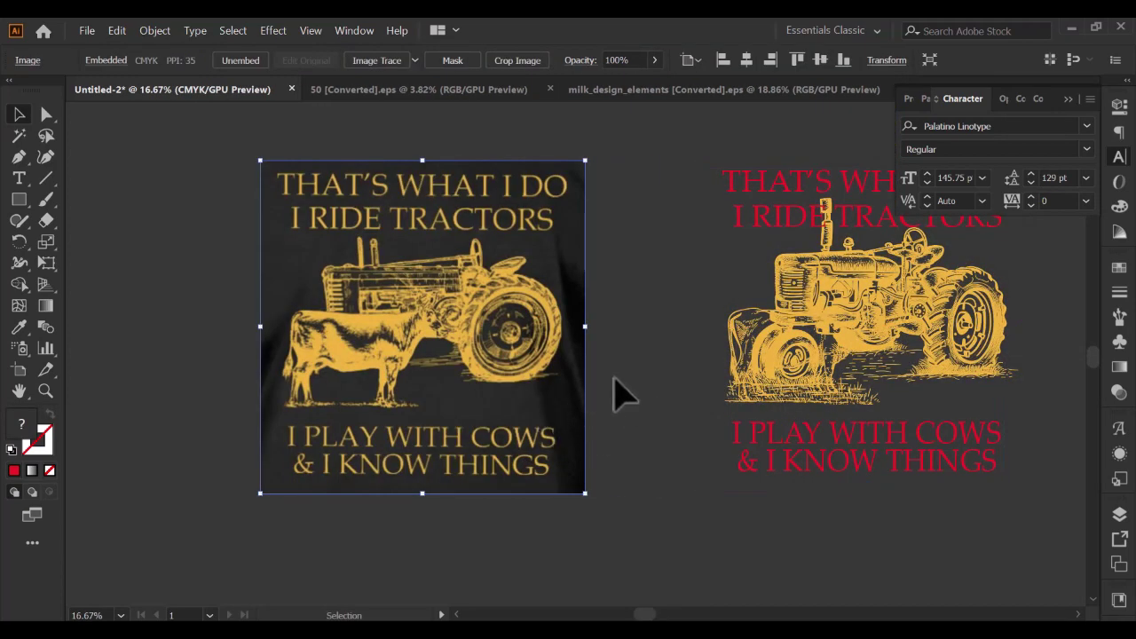
pyautogui.moveTo(618, 390)
pyautogui.mouseDown()
pyautogui.moveTo(759, 377)
pyautogui.moveTo(731, 346)
pyautogui.moveTo(754, 337)
pyautogui.mouseUp()
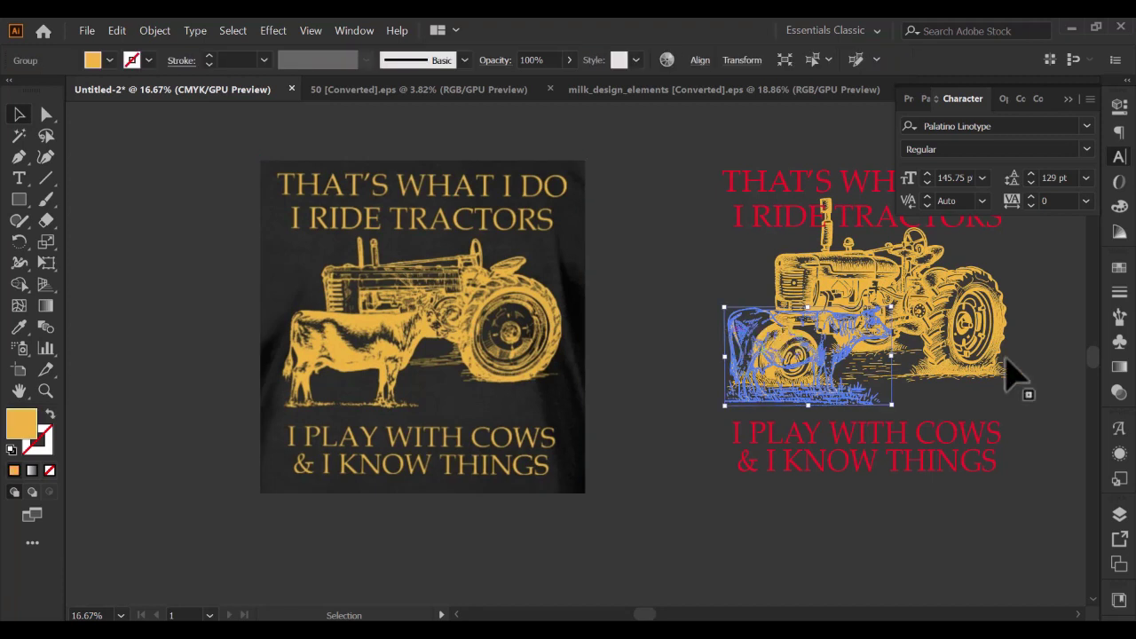
# Hide the cow <Group> in Layer 1 of the Layers panel, keeping the tractor visible
pyautogui.click(1124, 517)
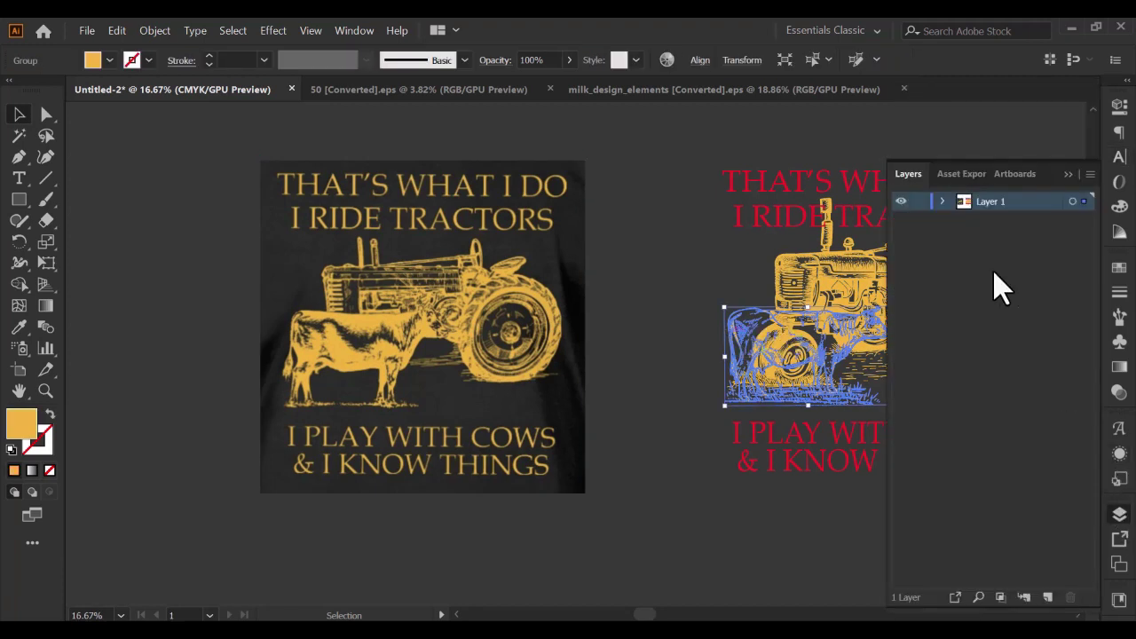
pyautogui.click(942, 202)
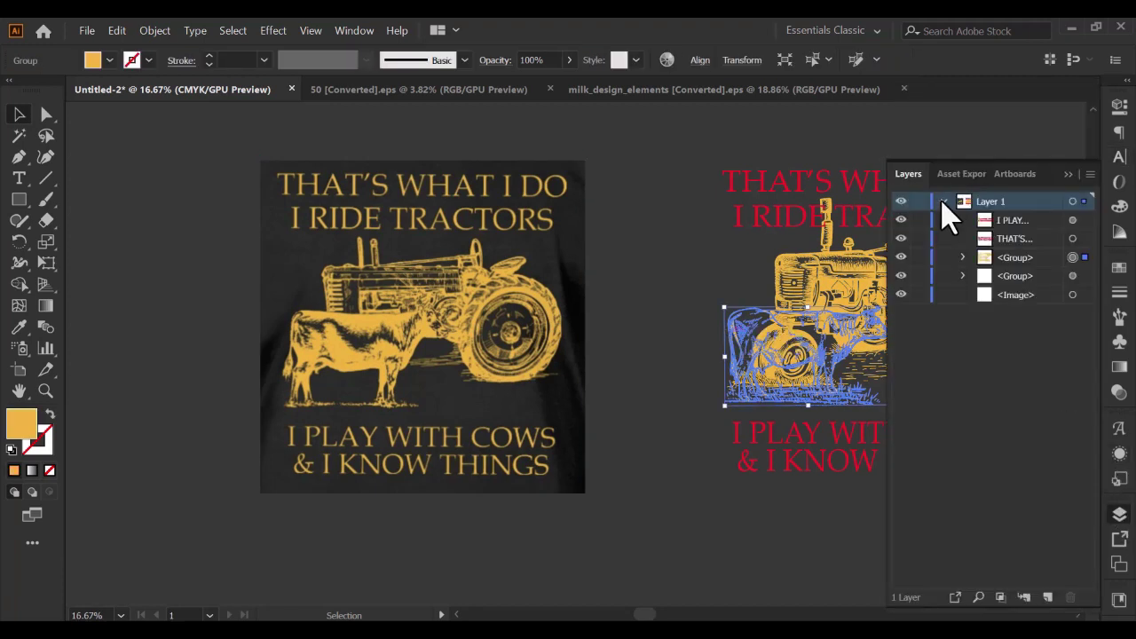
pyautogui.click(903, 271)
pyautogui.click(899, 268)
pyautogui.click(901, 257)
pyautogui.click(1069, 173)
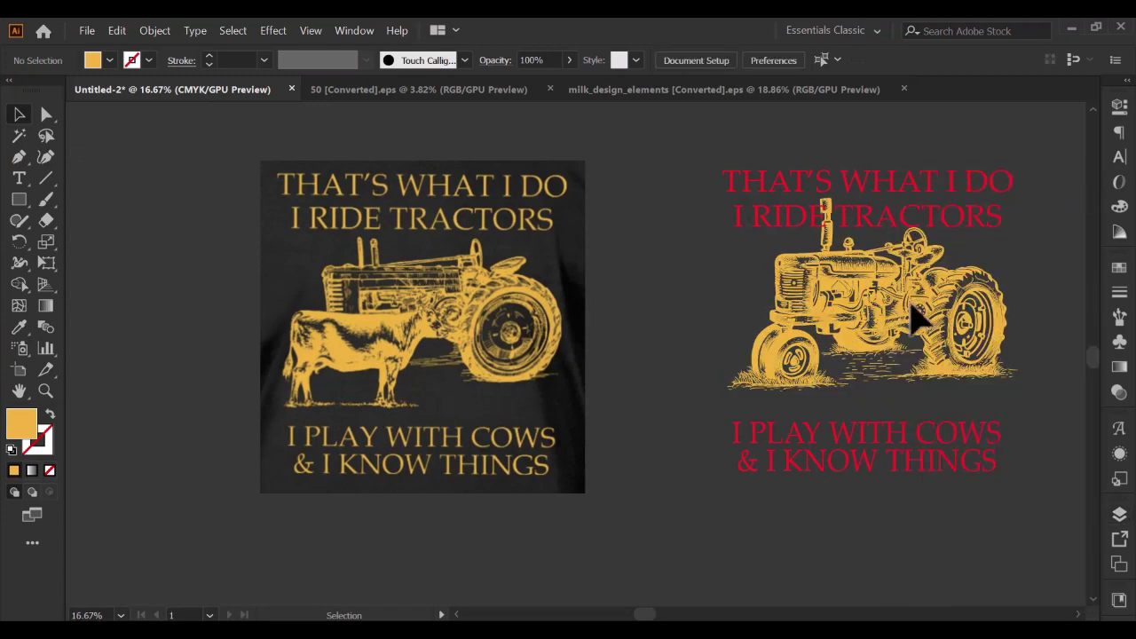
pyautogui.scroll(3, 826, 351)
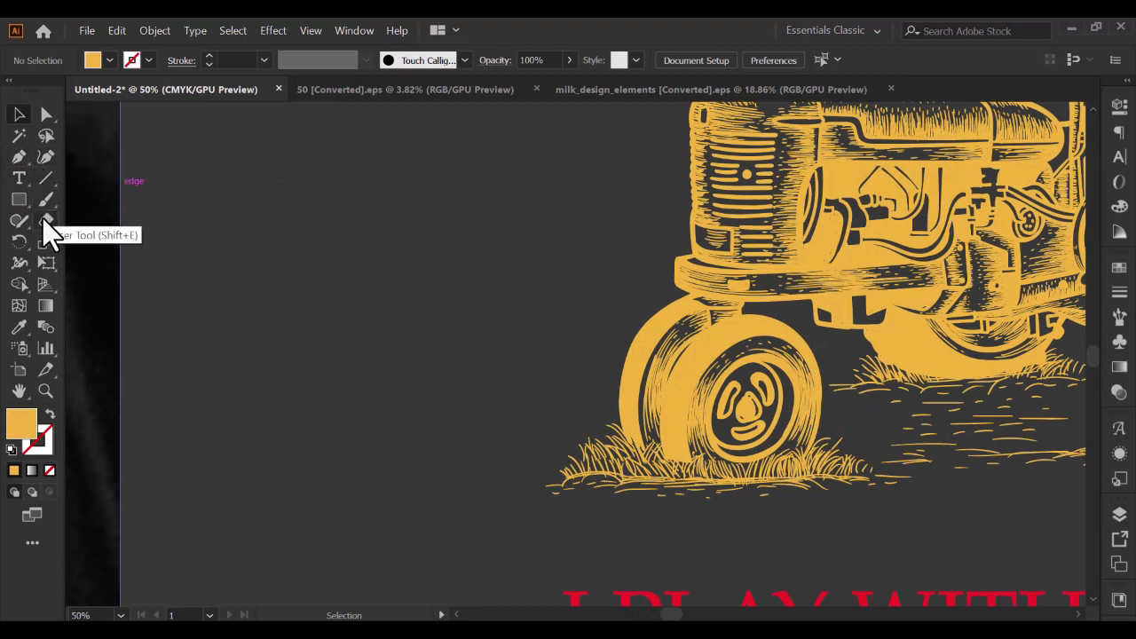
# Cut across the tractor's front wheel artwork with the Knife tool
pyautogui.moveTo(44, 222); pyautogui.dragTo(96, 264)
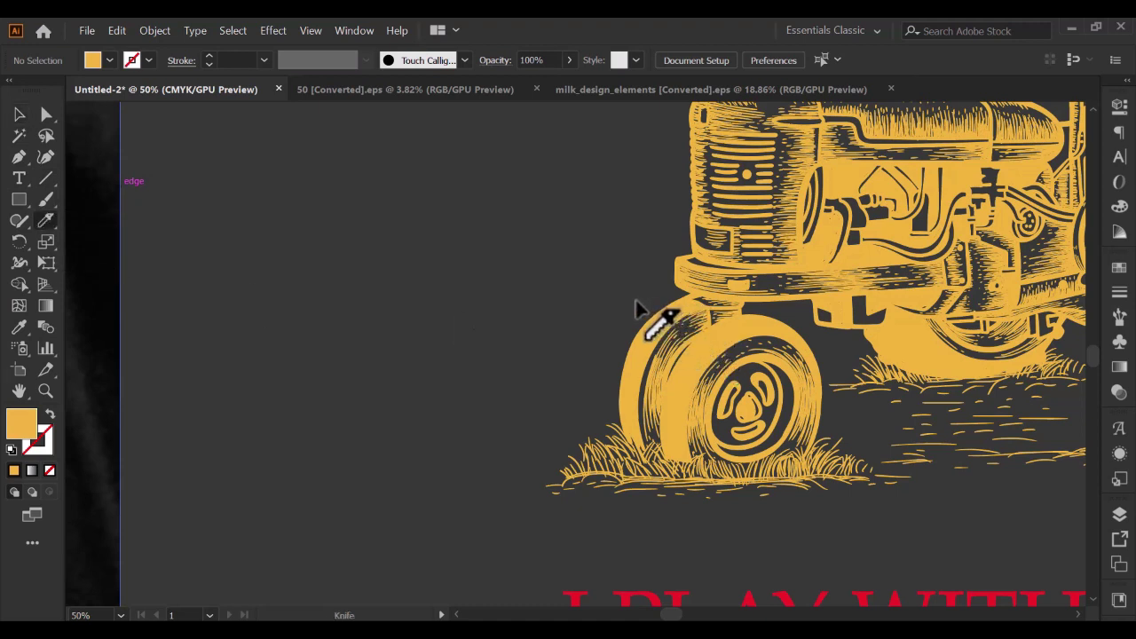
pyautogui.moveTo(633, 302)
pyautogui.mouseDown()
pyautogui.moveTo(740, 306)
pyautogui.moveTo(818, 335)
pyautogui.moveTo(834, 404)
pyautogui.moveTo(875, 469)
pyautogui.moveTo(825, 524)
pyautogui.moveTo(563, 522)
pyautogui.moveTo(545, 437)
pyautogui.moveTo(636, 302)
pyautogui.mouseUp()
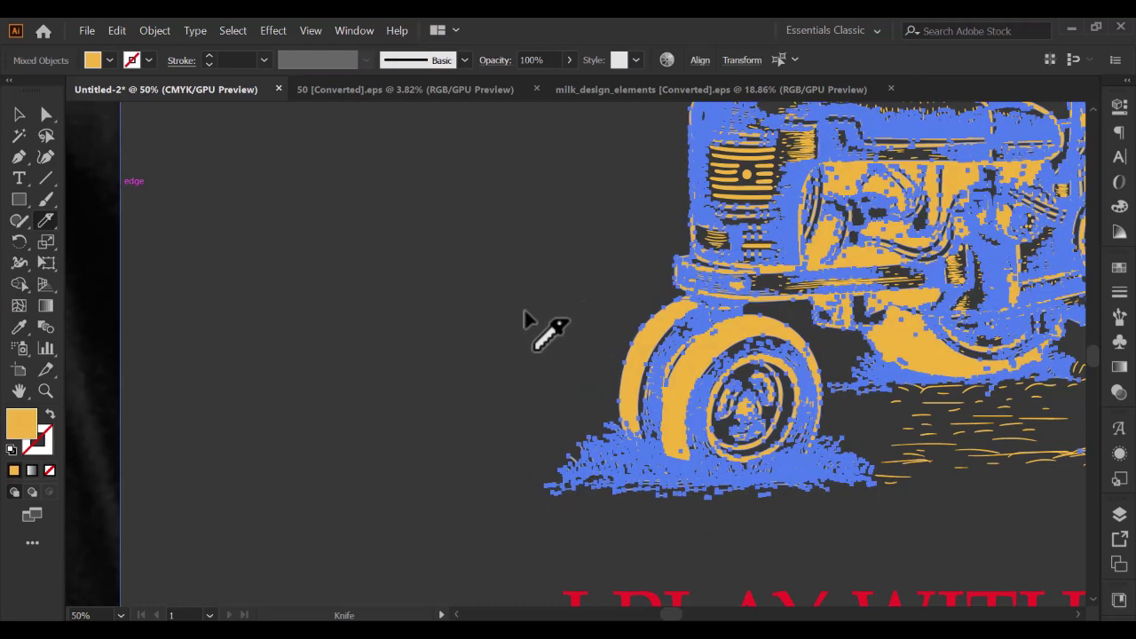
pyautogui.click(20, 116)
pyautogui.click(44, 115)
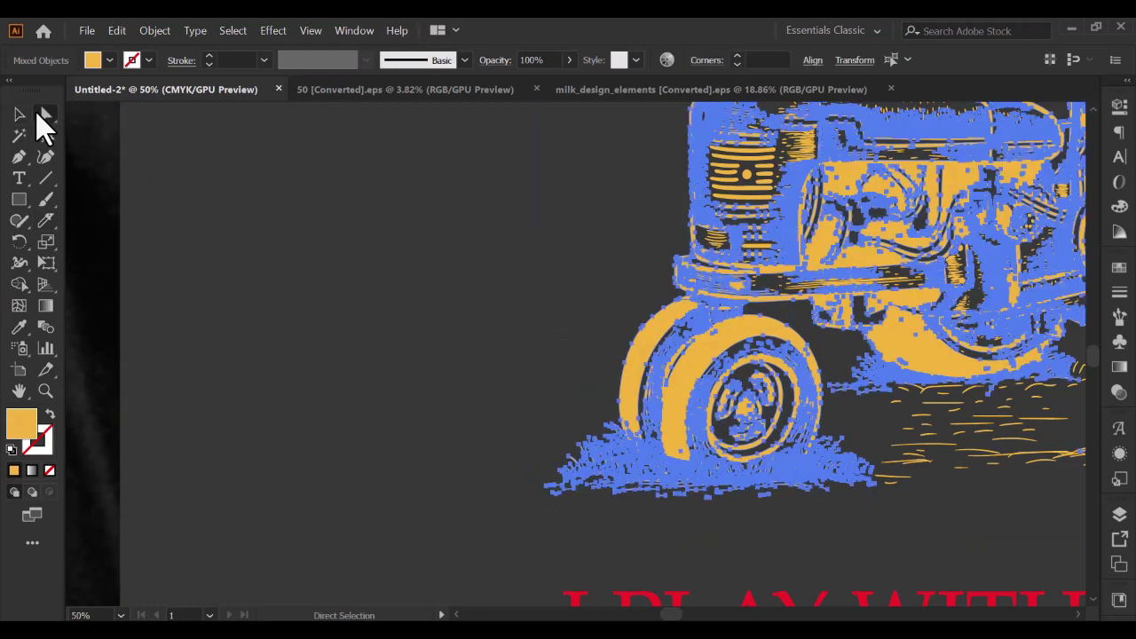
pyautogui.click(363, 226)
# Ungroup the tractor artwork and delete the front wheel and grass piece
pyautogui.click(20, 116)
pyautogui.click(672, 356)
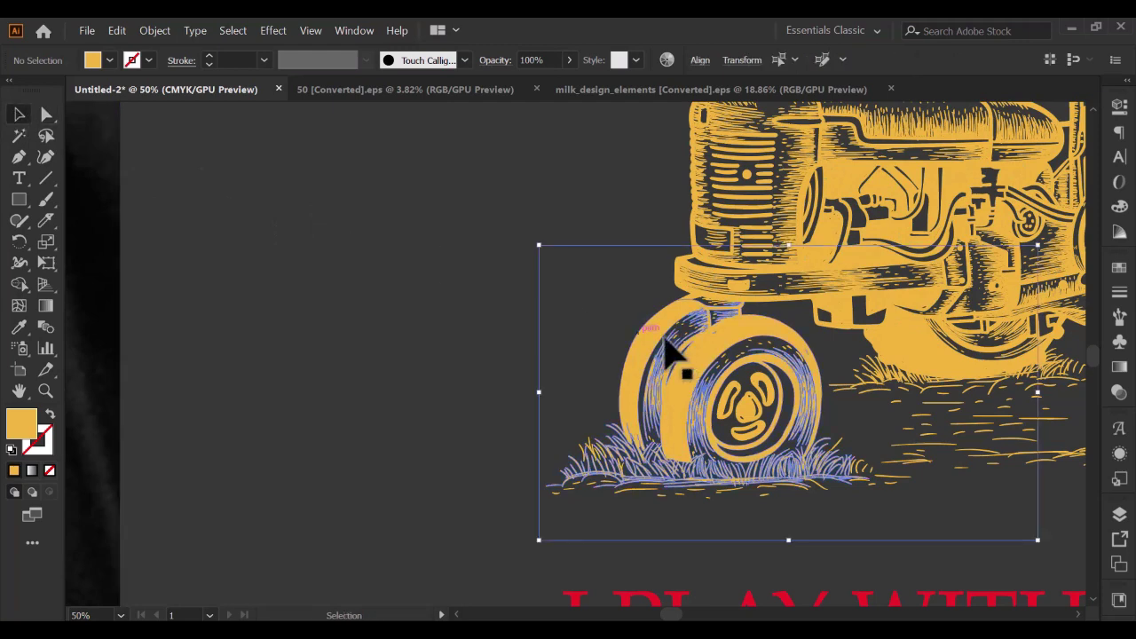
pyautogui.rightClick(672, 341)
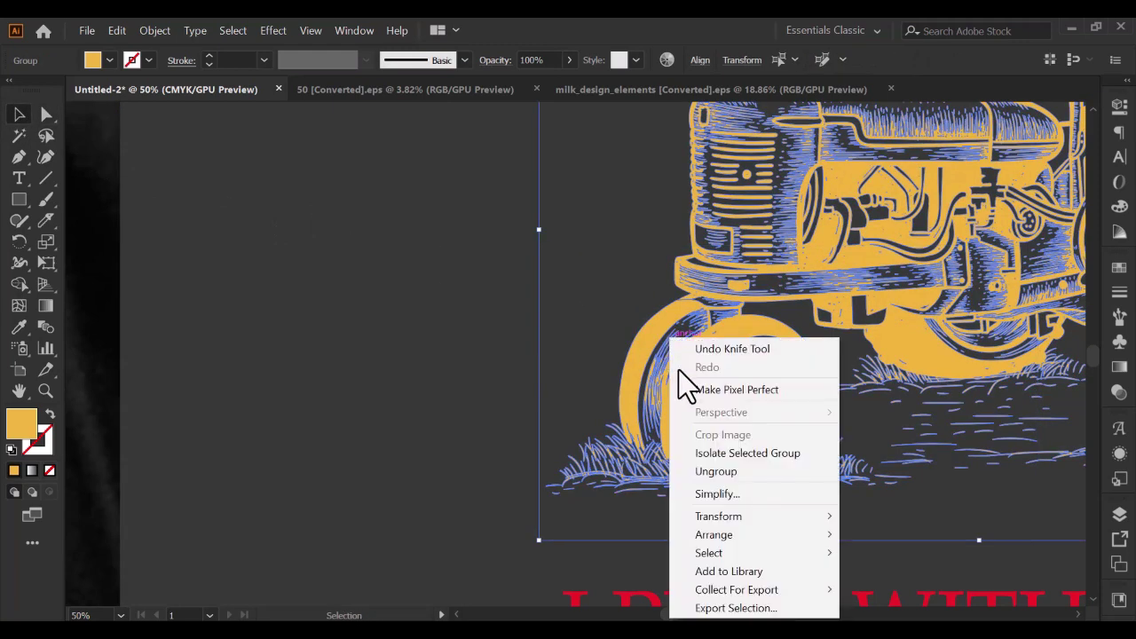
pyautogui.click(716, 470)
pyautogui.click(457, 333)
pyautogui.click(673, 344)
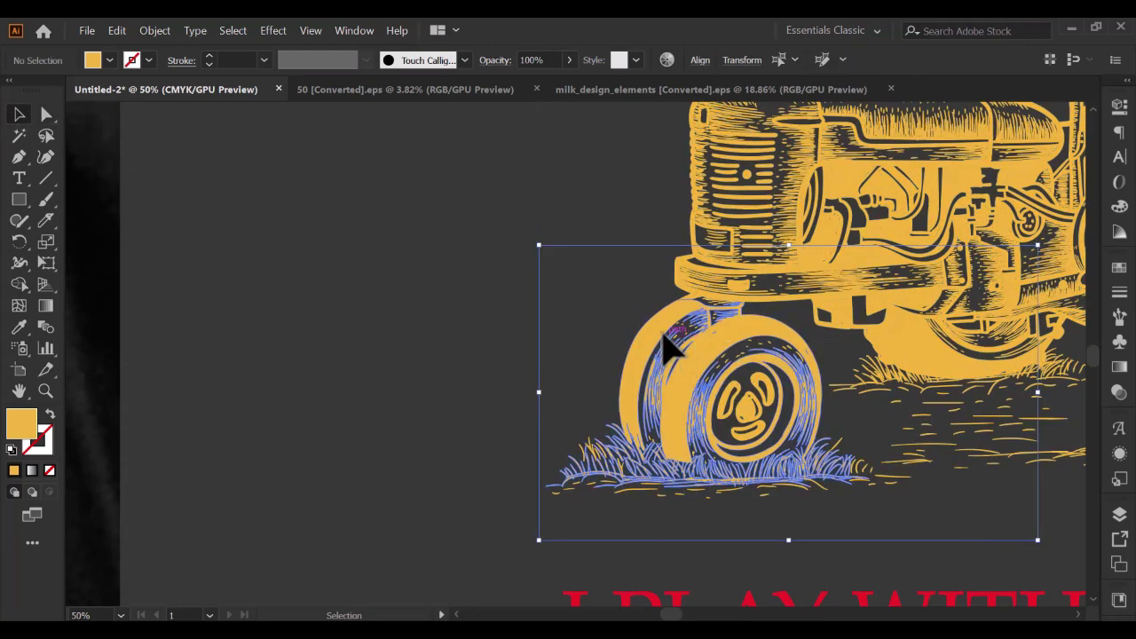
pyautogui.click(715, 359)
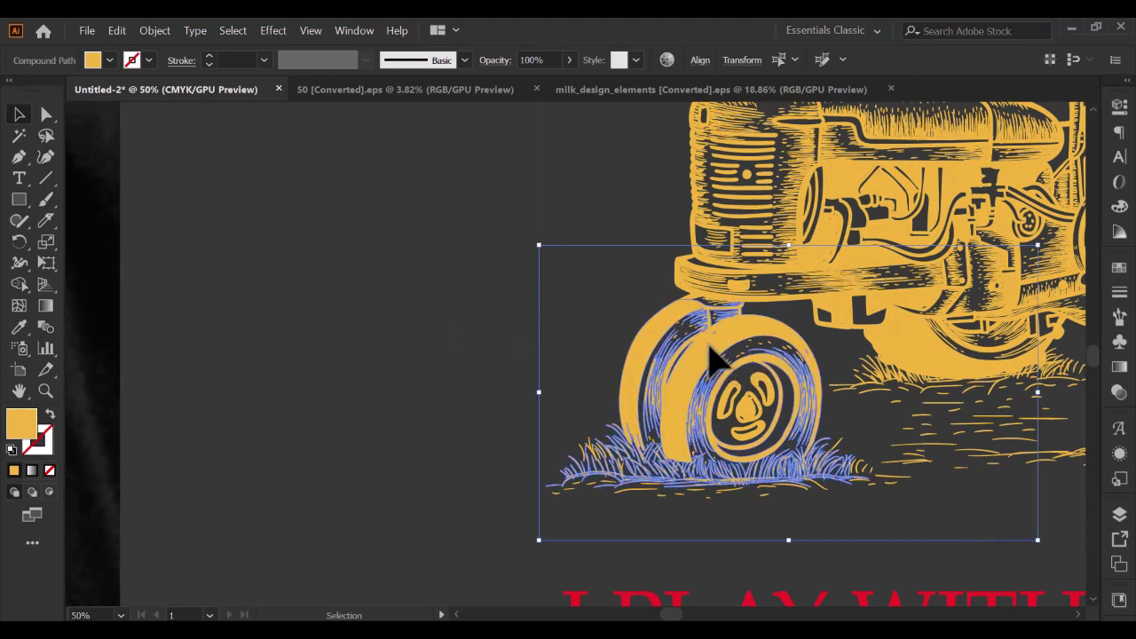
pyautogui.press('Delete')
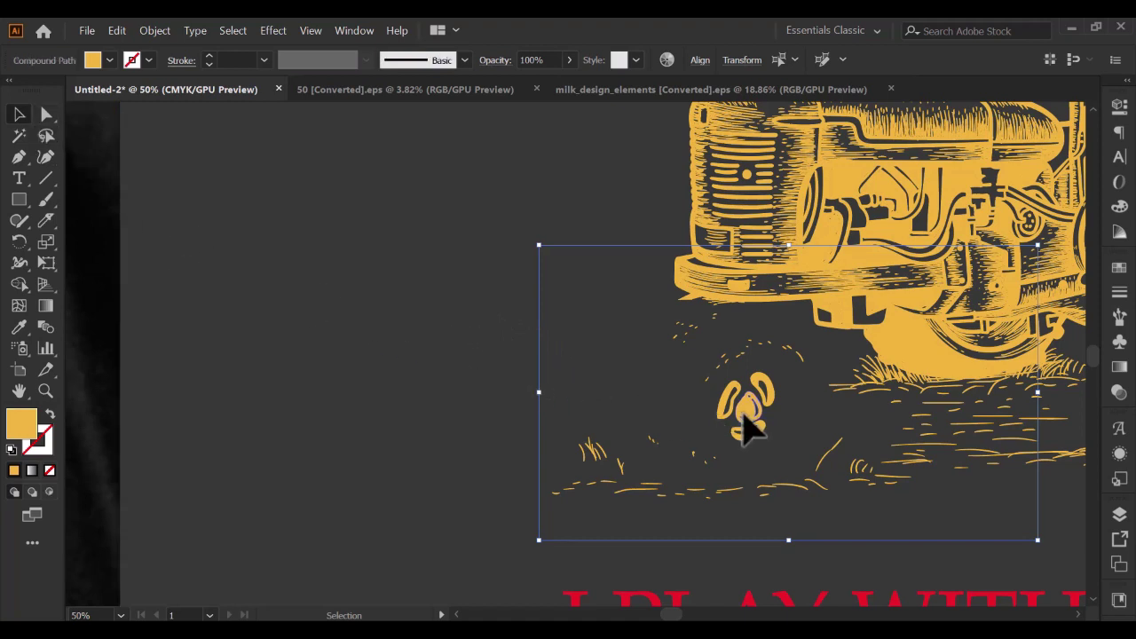
# Marquee-select and delete the leftover ground and grass strokes under the wheel
pyautogui.moveTo(439, 324)
pyautogui.mouseDown()
pyautogui.moveTo(662, 531)
pyautogui.moveTo(811, 539)
pyautogui.mouseUp()
pyautogui.press('Delete')
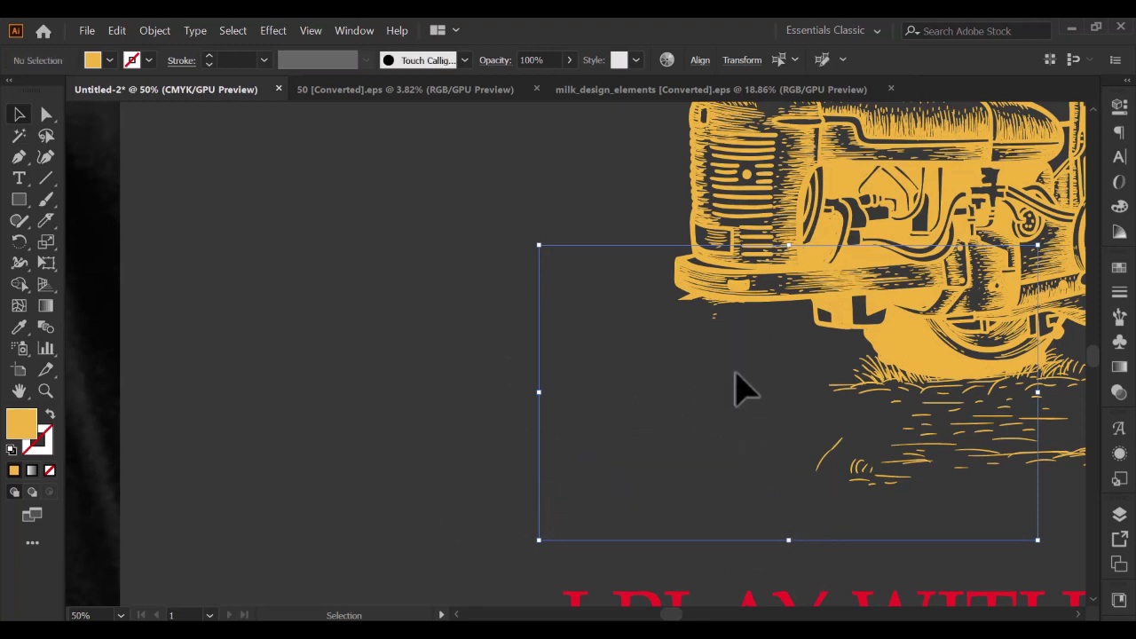
pyautogui.click(688, 306)
pyautogui.click(465, 325)
pyautogui.click(45, 218)
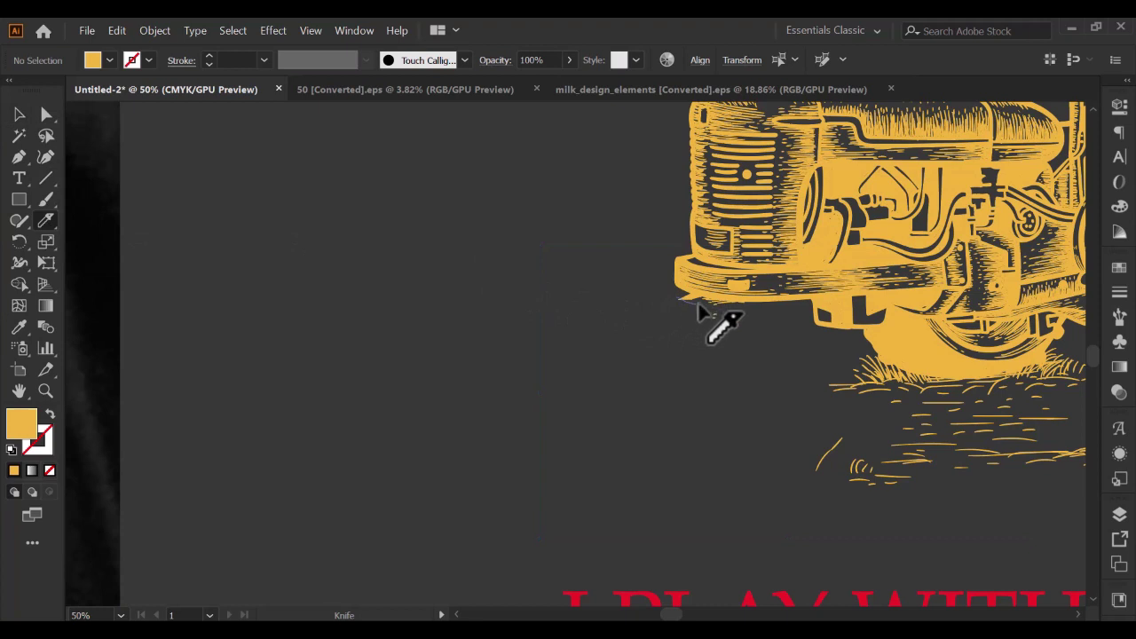
# Knife-cut the tractor artwork just under its bumper
pyautogui.moveTo(681, 304); pyautogui.dragTo(690, 346)
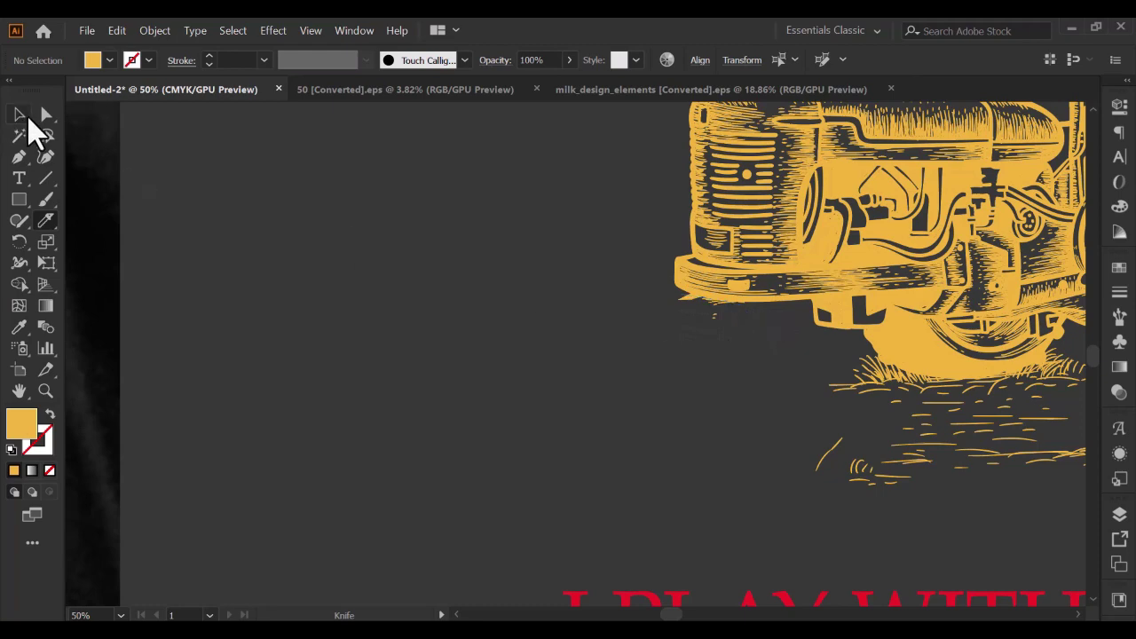
pyautogui.click(21, 115)
pyautogui.click(46, 113)
pyautogui.click(91, 139)
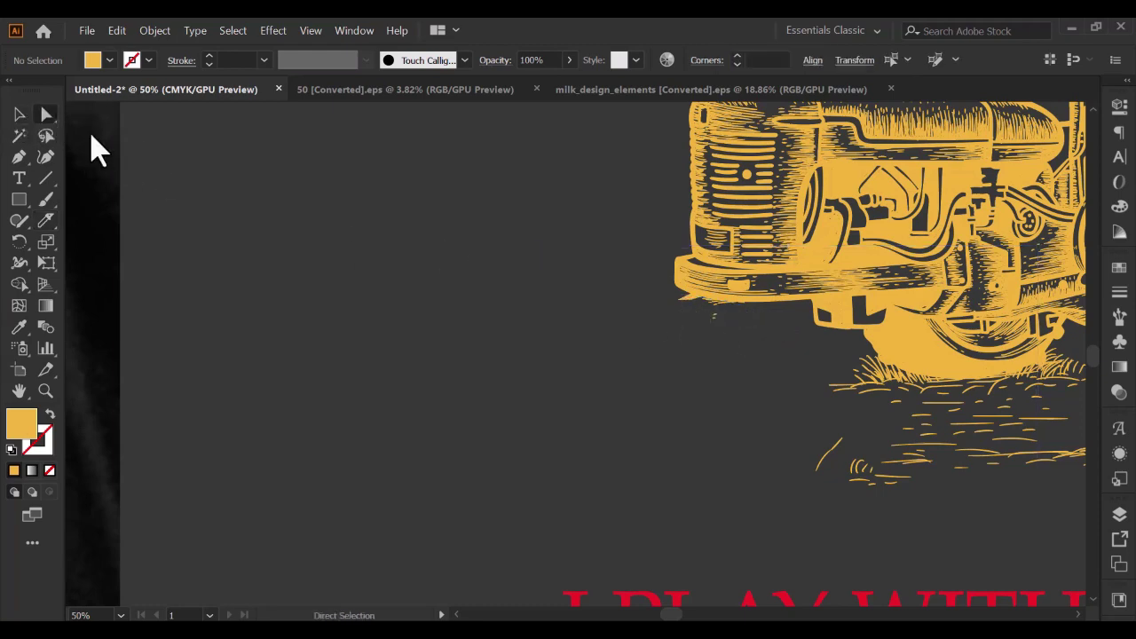
pyautogui.click(19, 113)
# Release the cut tractor's compound path, marquee the loose fragments below, and show Layers
pyautogui.rightClick(716, 281)
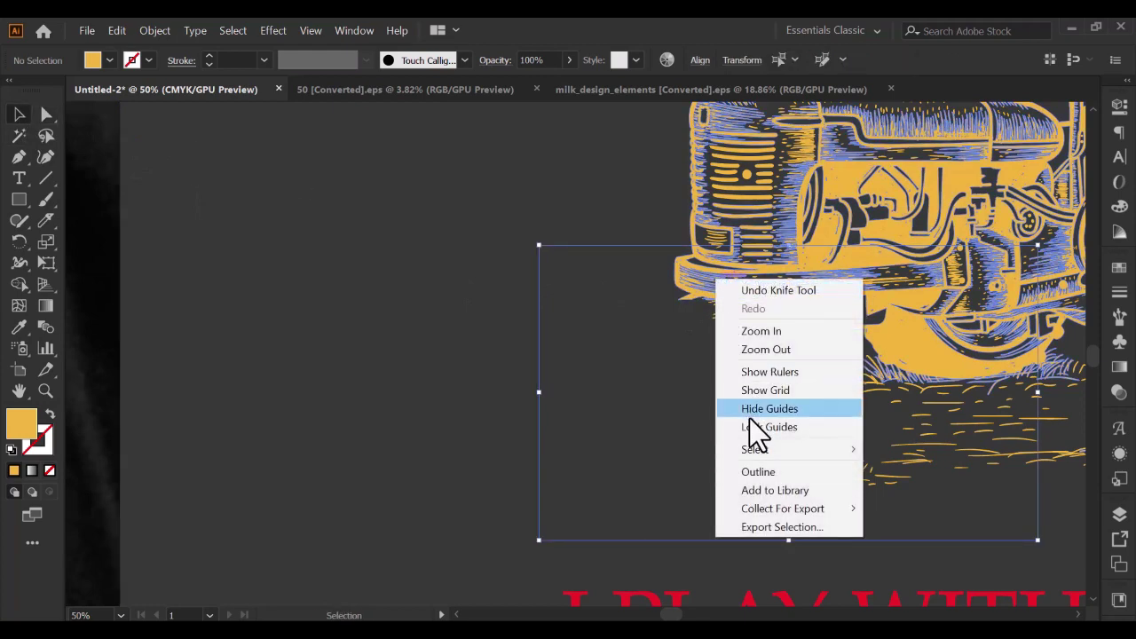
pyautogui.click(680, 316)
pyautogui.rightClick(687, 299)
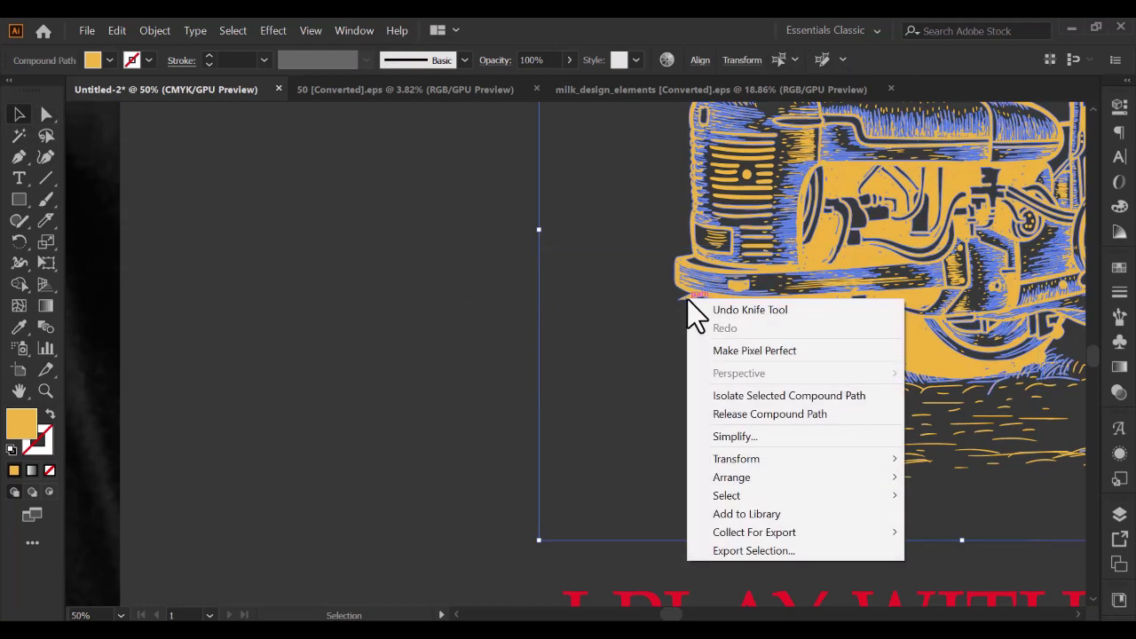
pyautogui.click(734, 414)
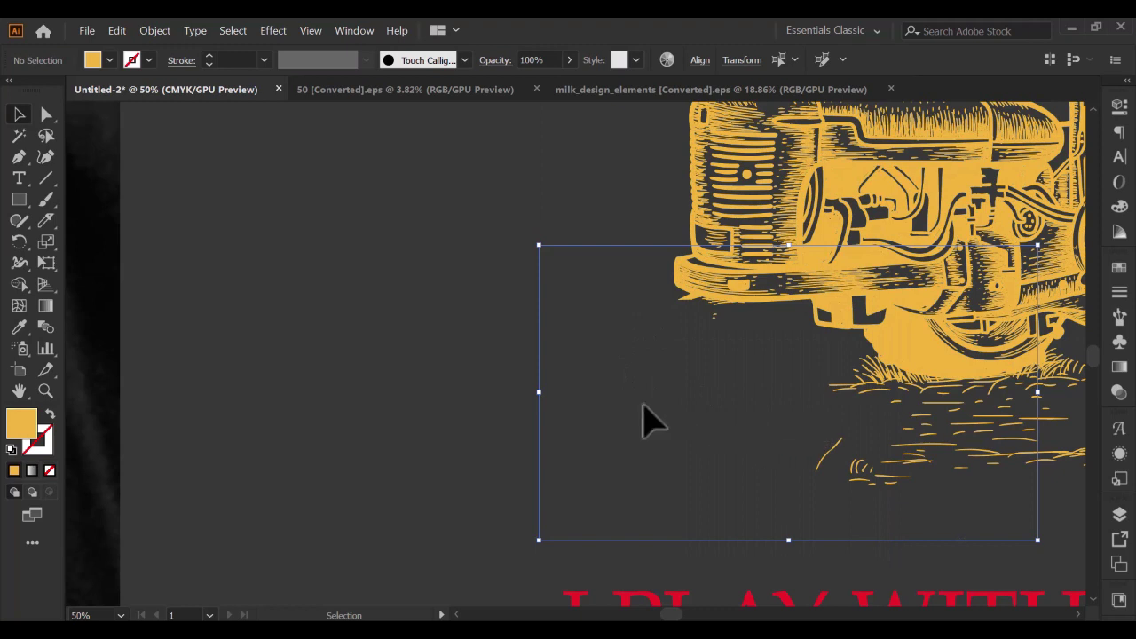
pyautogui.moveTo(444, 360); pyautogui.dragTo(573, 497)
pyautogui.click(1119, 511)
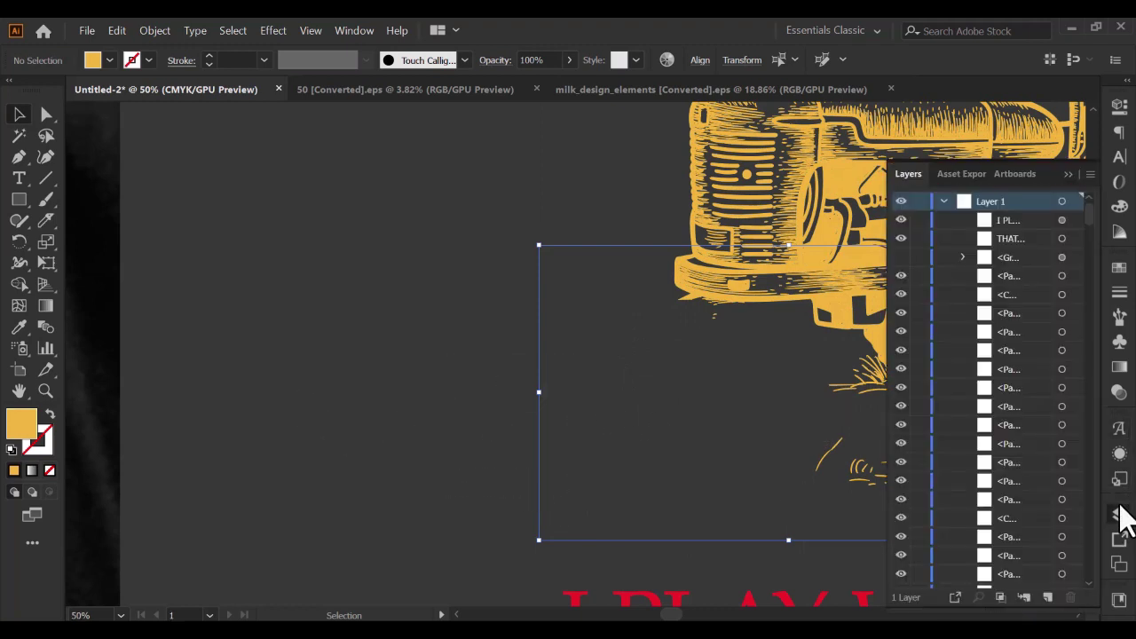
# Make the hidden cow artwork visible, with edges hidden and nothing selected
pyautogui.click(900, 256)
pyautogui.hotkey('ctrl', 'h')
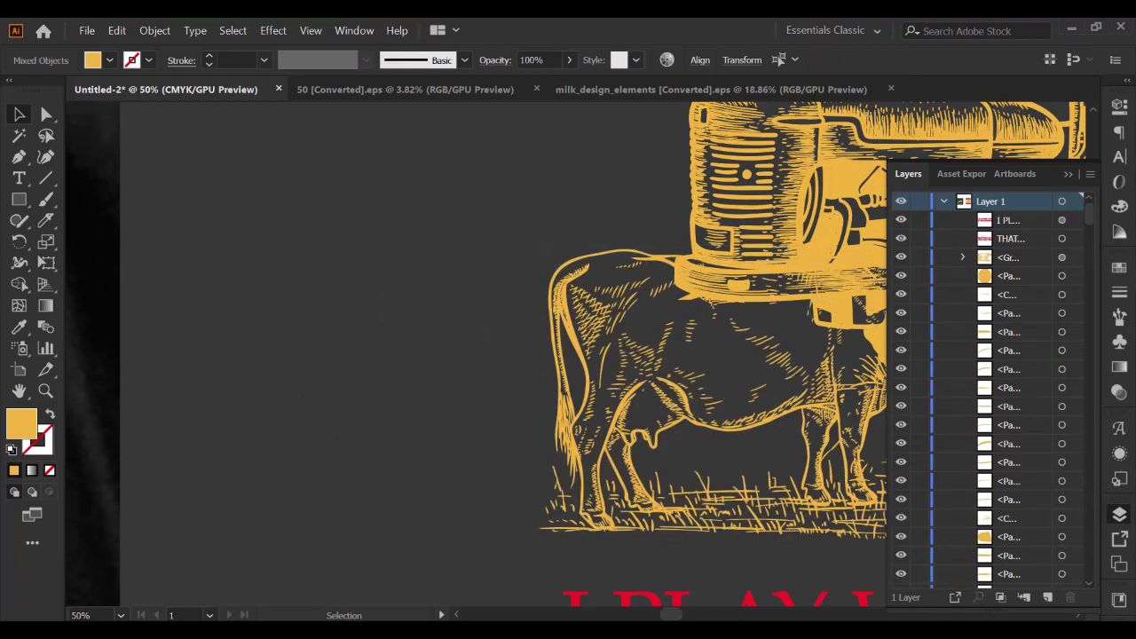
pyautogui.hotkey('ctrl', 'shift', 'a')
pyautogui.click(1068, 175)
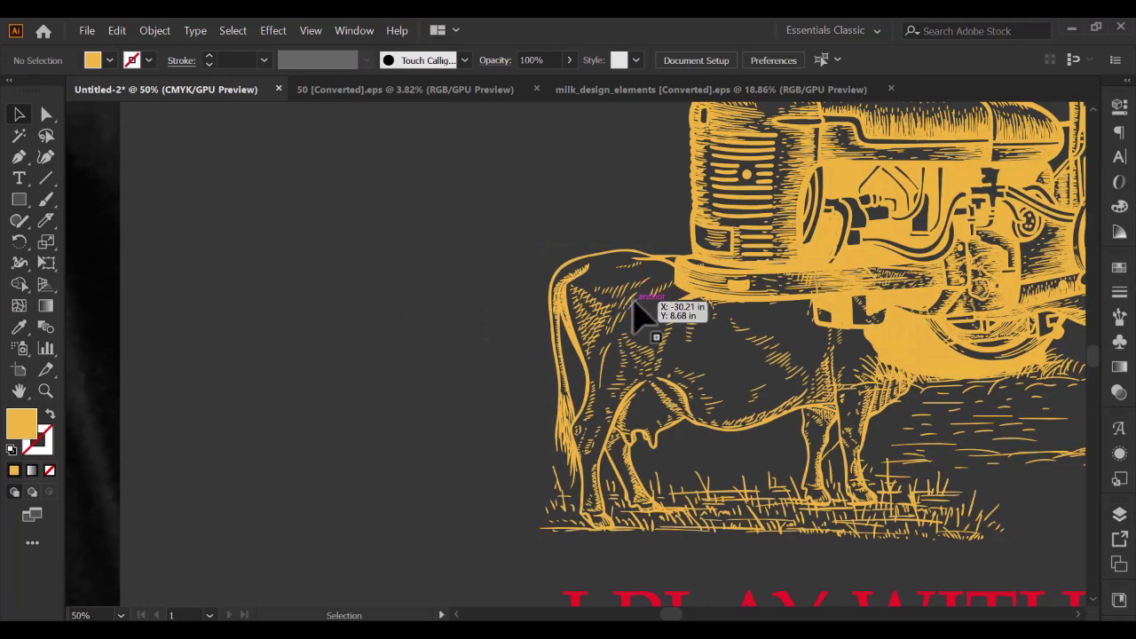
pyautogui.scroll(-2, 373, 368)
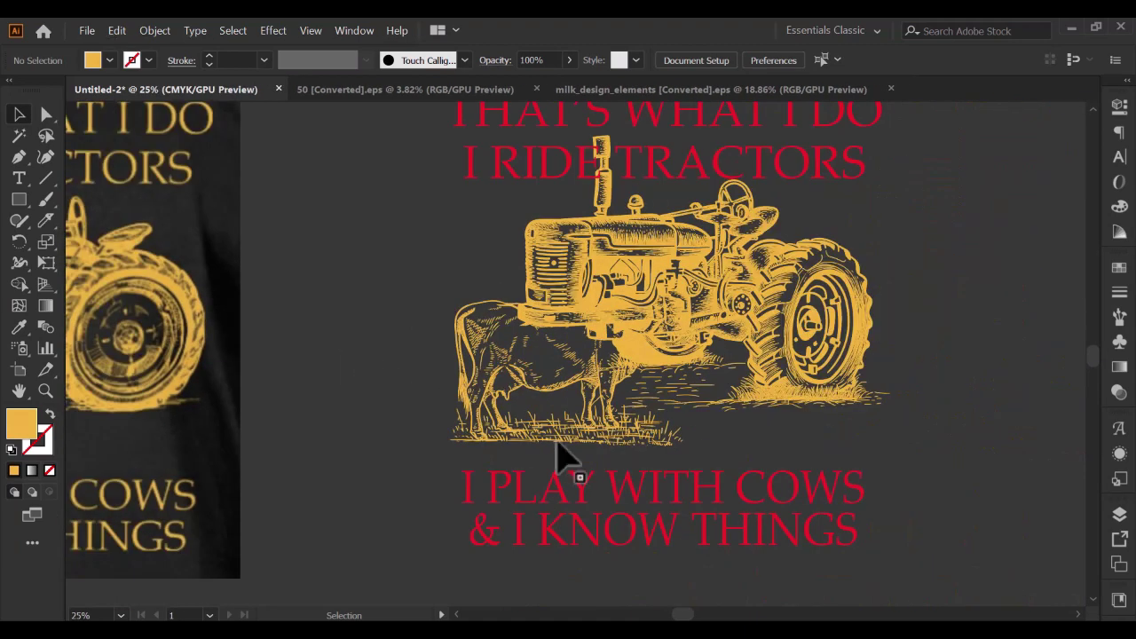
# Select the cow group and nudge it slightly into place in front of the tractor
pyautogui.click(602, 388)
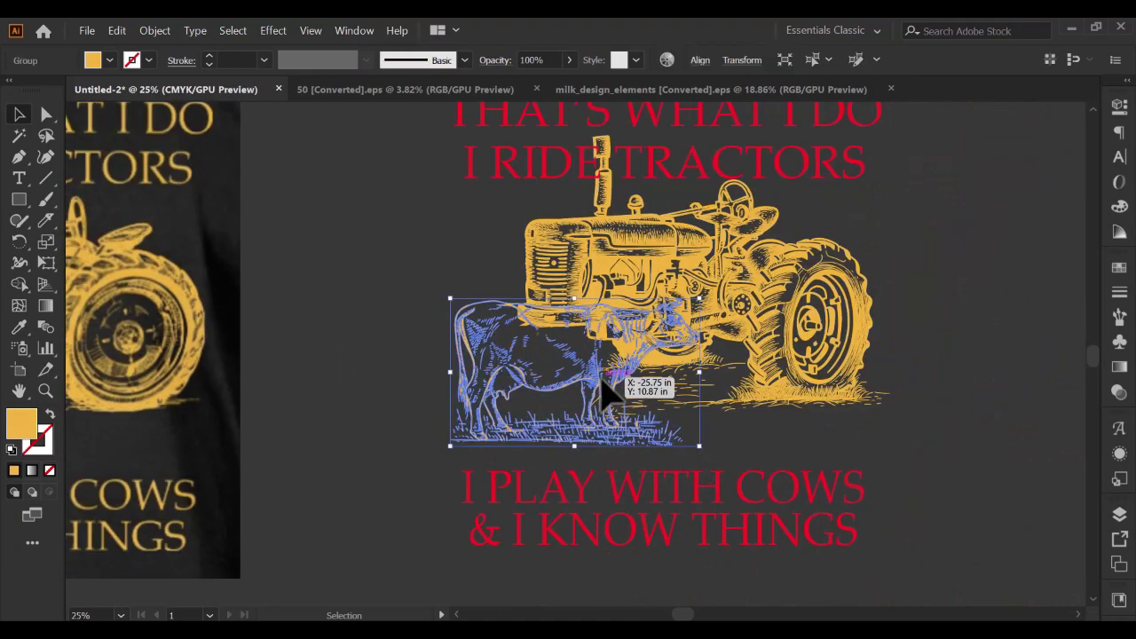
pyautogui.press('a')
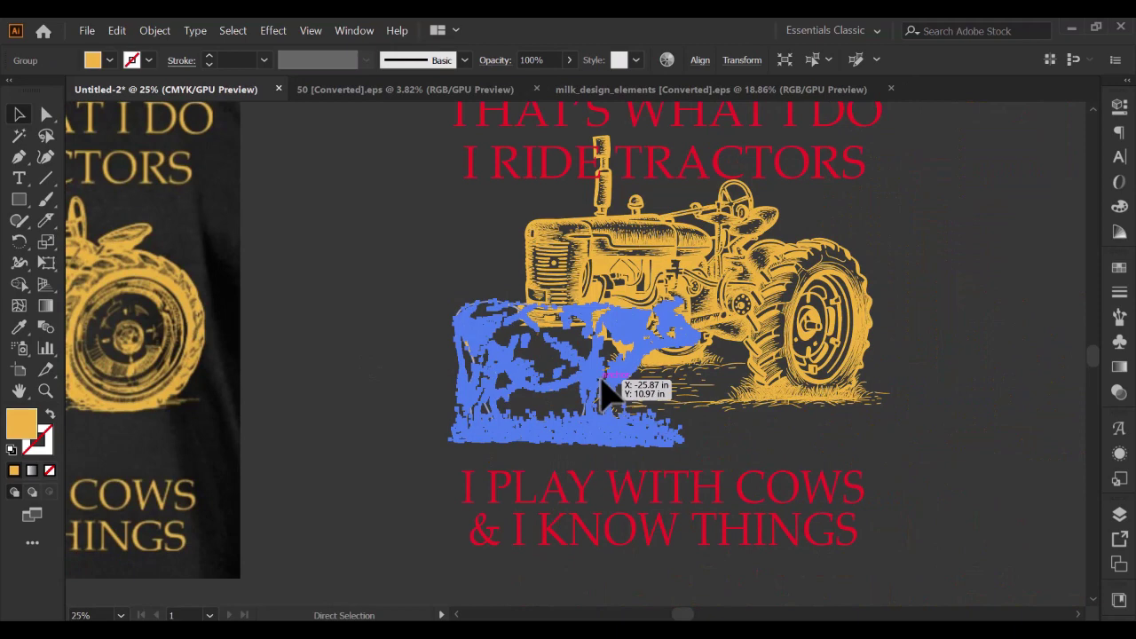
pyautogui.moveTo(602, 388); pyautogui.dragTo(604, 390)
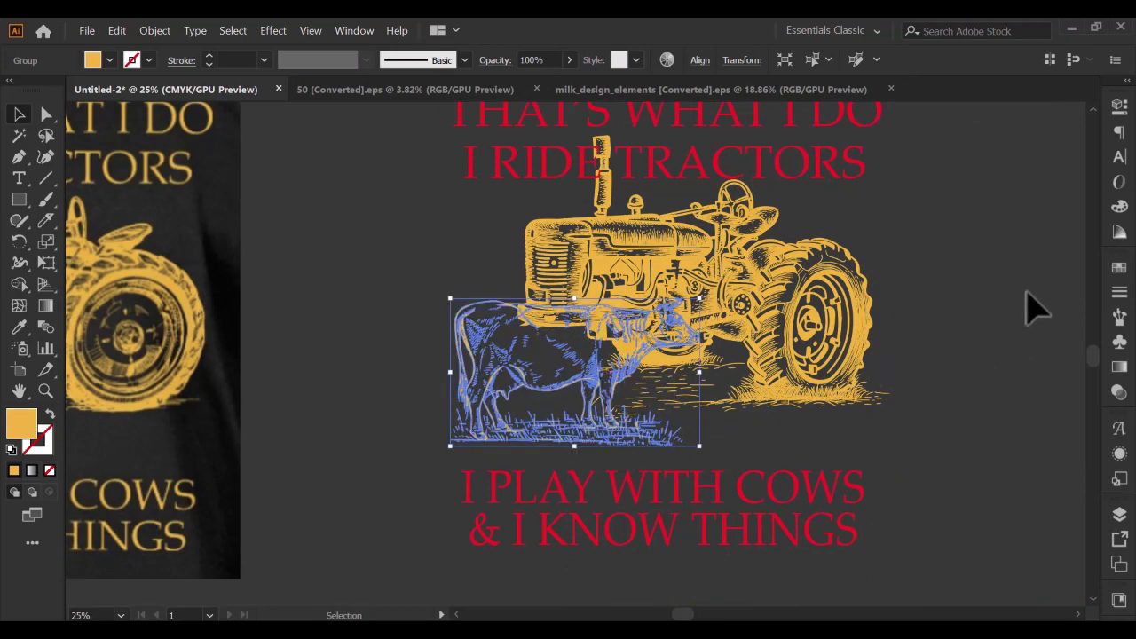
pyautogui.scroll(-1, 1052, 310)
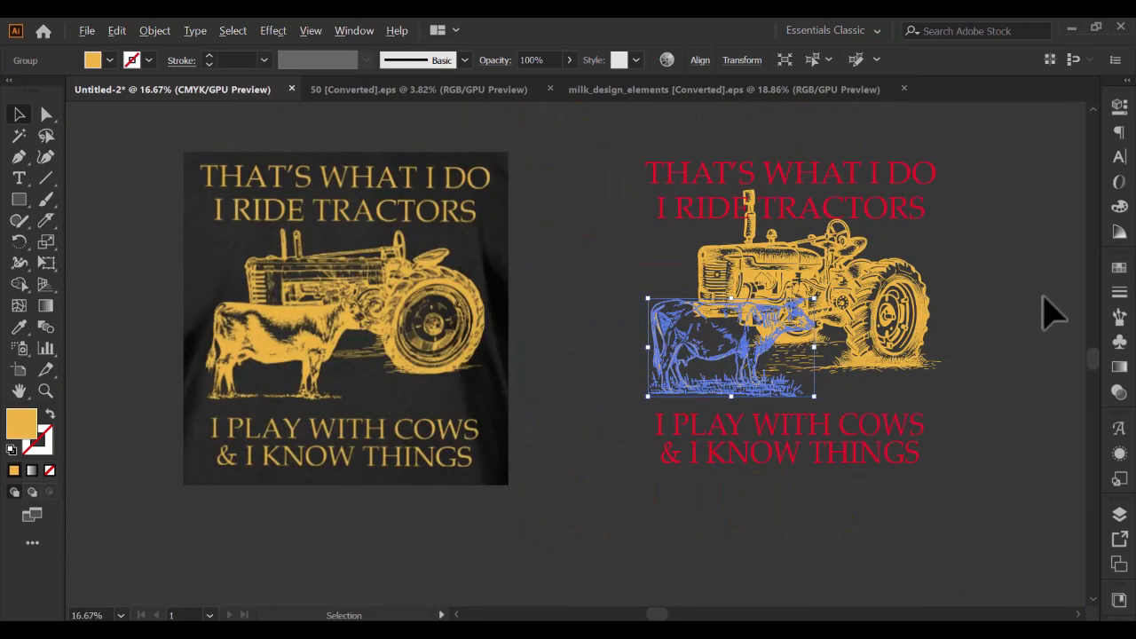
pyautogui.scroll(1, 1052, 310)
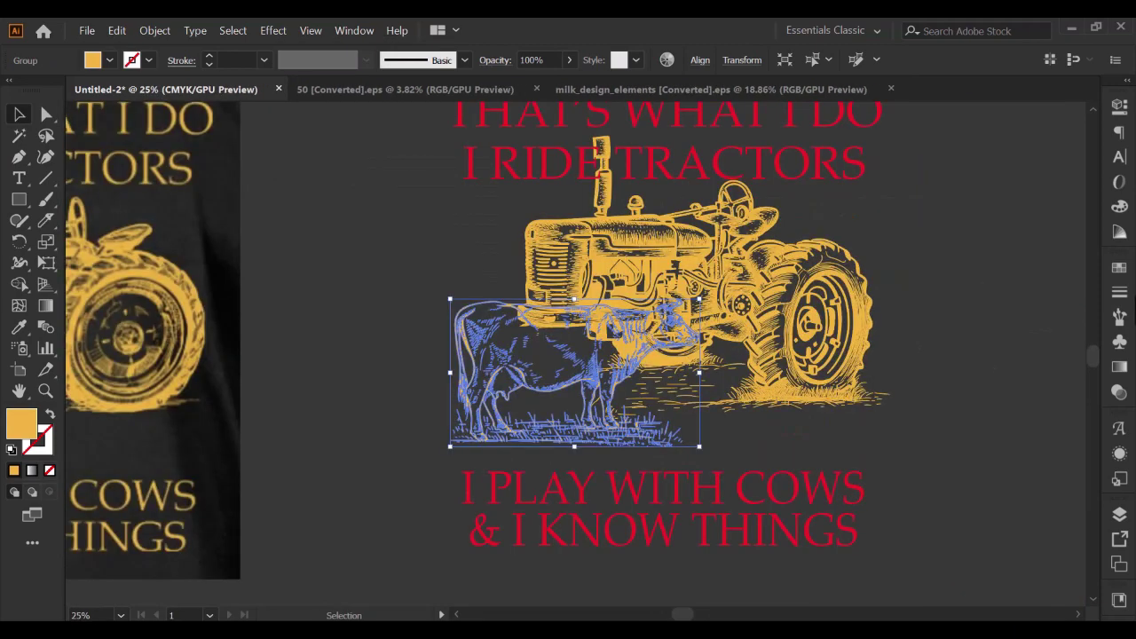
# Hide the cow group again in the Layers panel and close the panel
pyautogui.click(1120, 515)
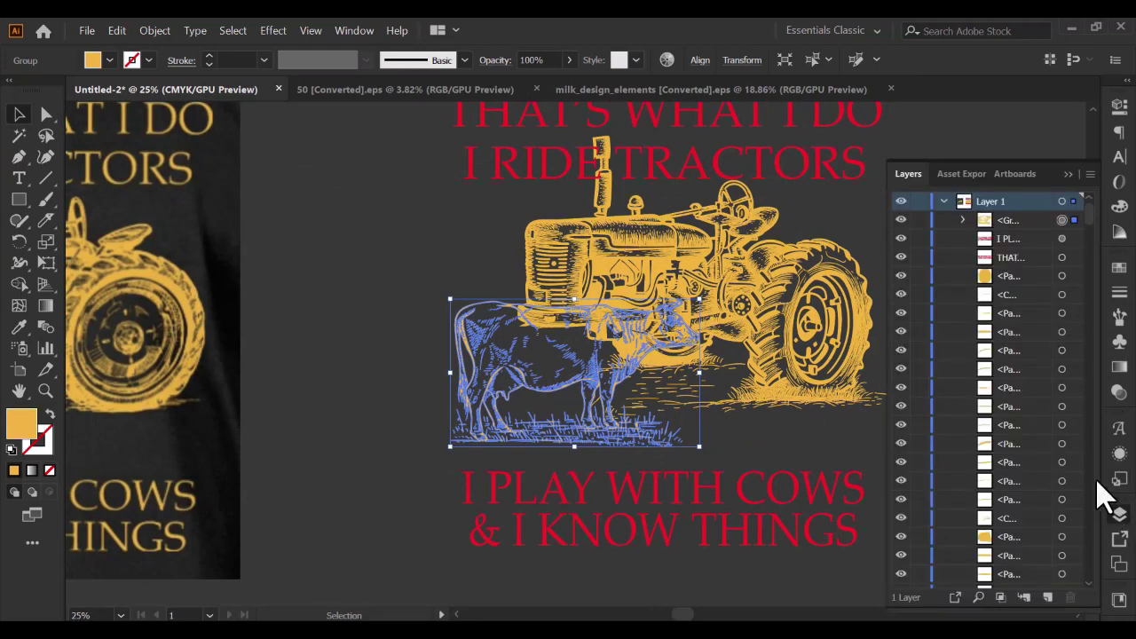
pyautogui.click(902, 219)
pyautogui.click(902, 219)
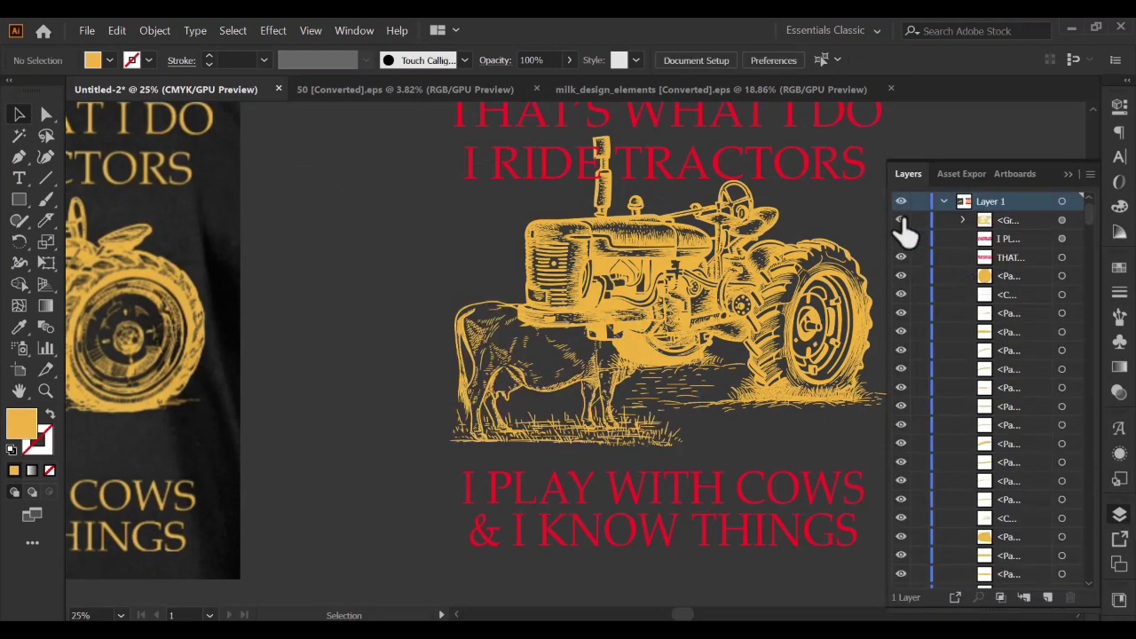
pyautogui.click(902, 219)
pyautogui.moveTo(246, 414)
pyautogui.mouseDown()
pyautogui.moveTo(586, 408)
pyautogui.moveTo(219, 405)
pyautogui.mouseUp()
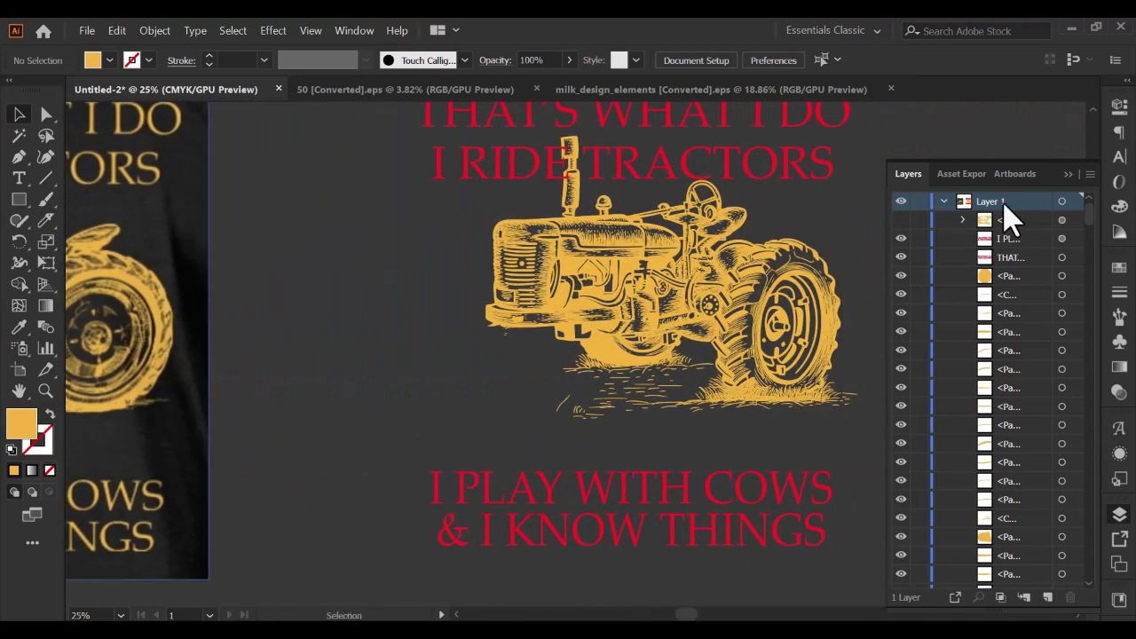
pyautogui.click(1068, 174)
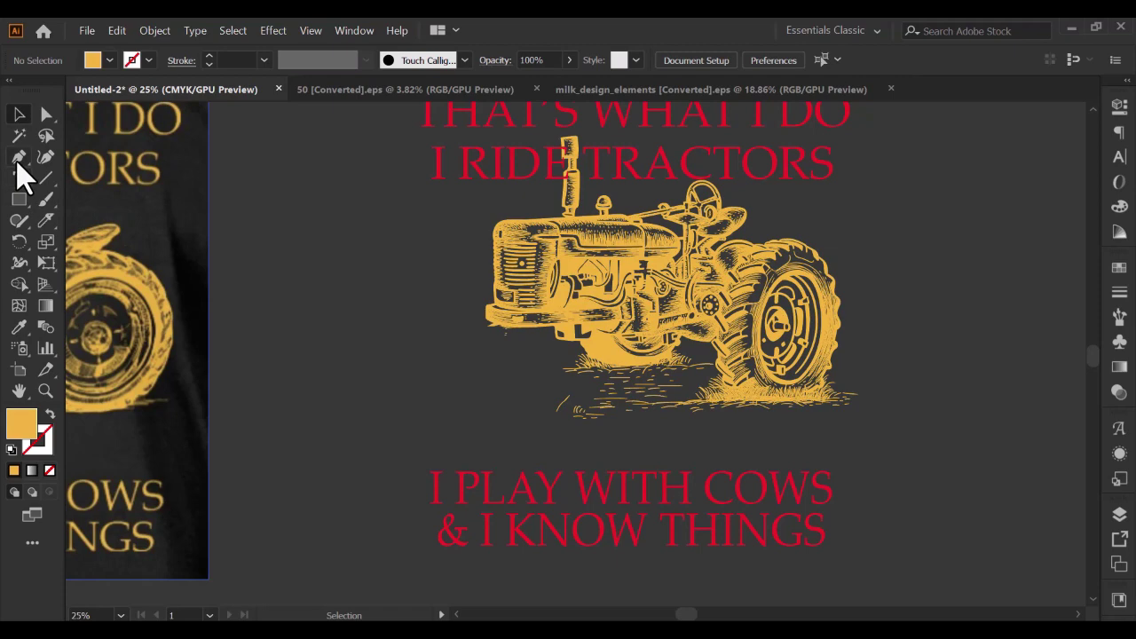
pyautogui.click(46, 220)
# Knife-cut along the bumper's underside and down past the grass below the tractor
pyautogui.keyDown('alt'); pyautogui.scroll(2, 533, 347); pyautogui.keyUp('alt')
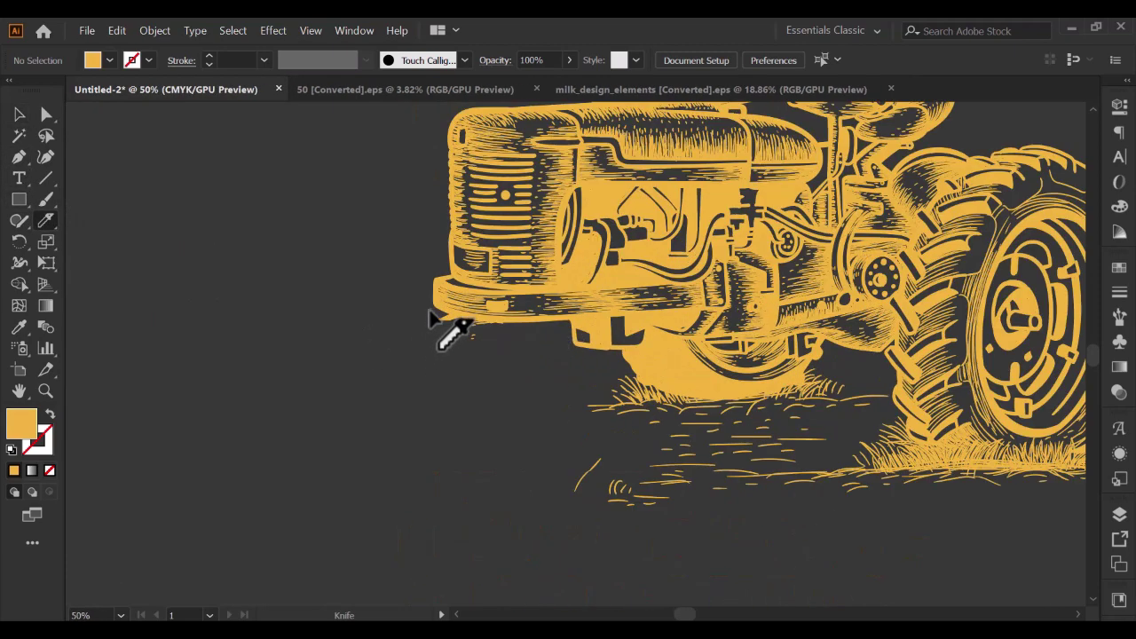
pyautogui.moveTo(430, 312); pyautogui.dragTo(821, 310)
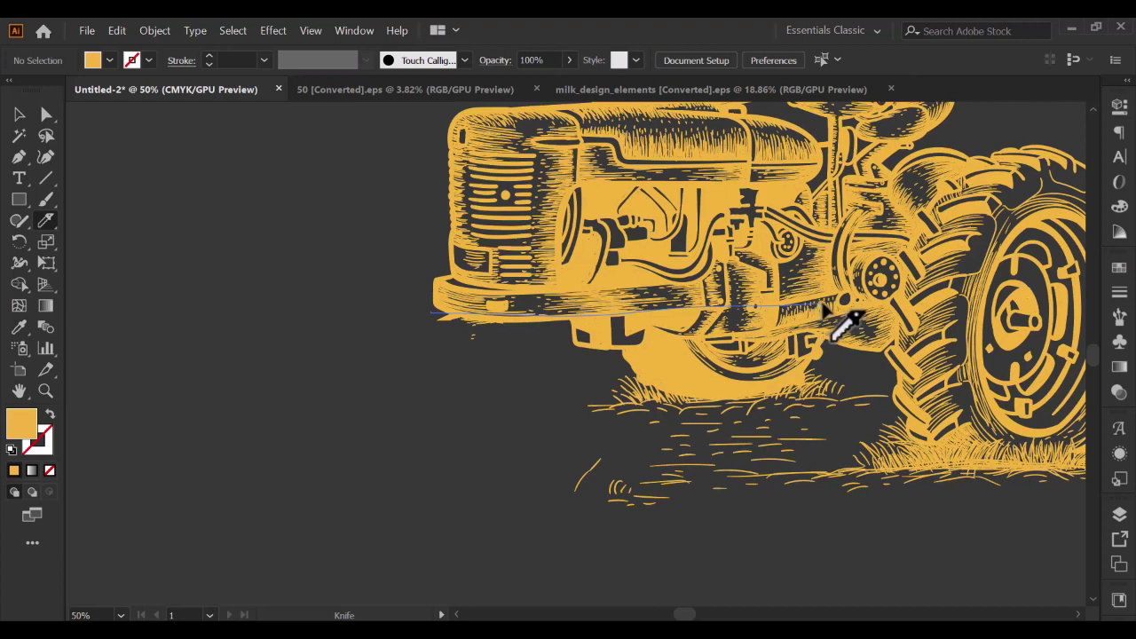
pyautogui.moveTo(826, 310); pyautogui.dragTo(833, 341)
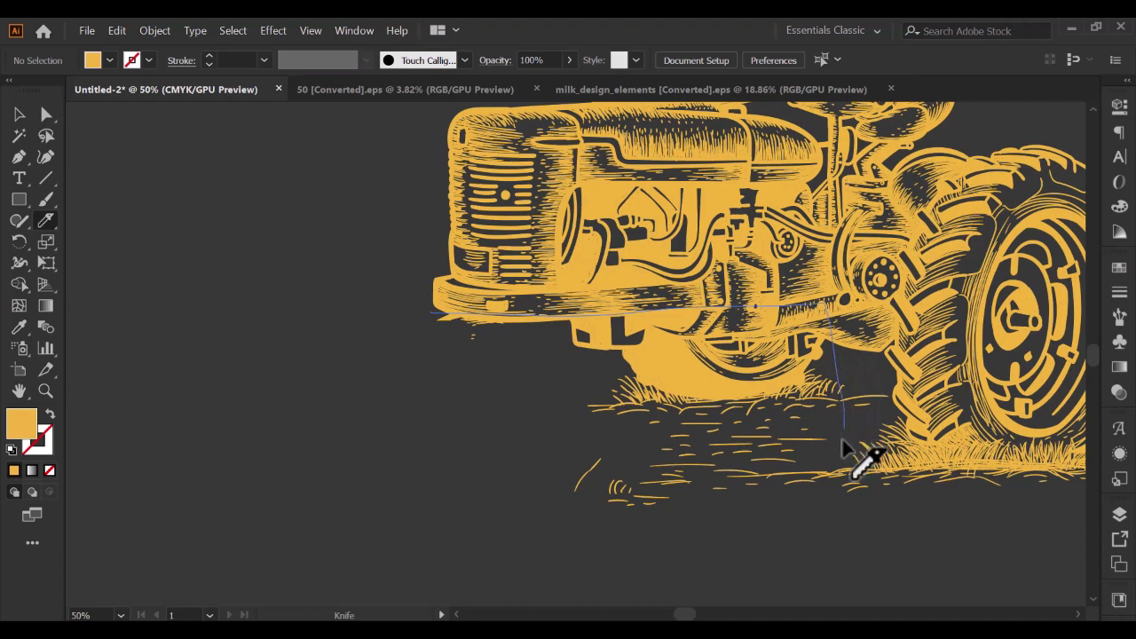
pyautogui.moveTo(839, 388)
pyautogui.mouseDown()
pyautogui.moveTo(844, 508)
pyautogui.moveTo(690, 577)
pyautogui.moveTo(477, 535)
pyautogui.moveTo(415, 332)
pyautogui.moveTo(431, 316)
pyautogui.mouseUp()
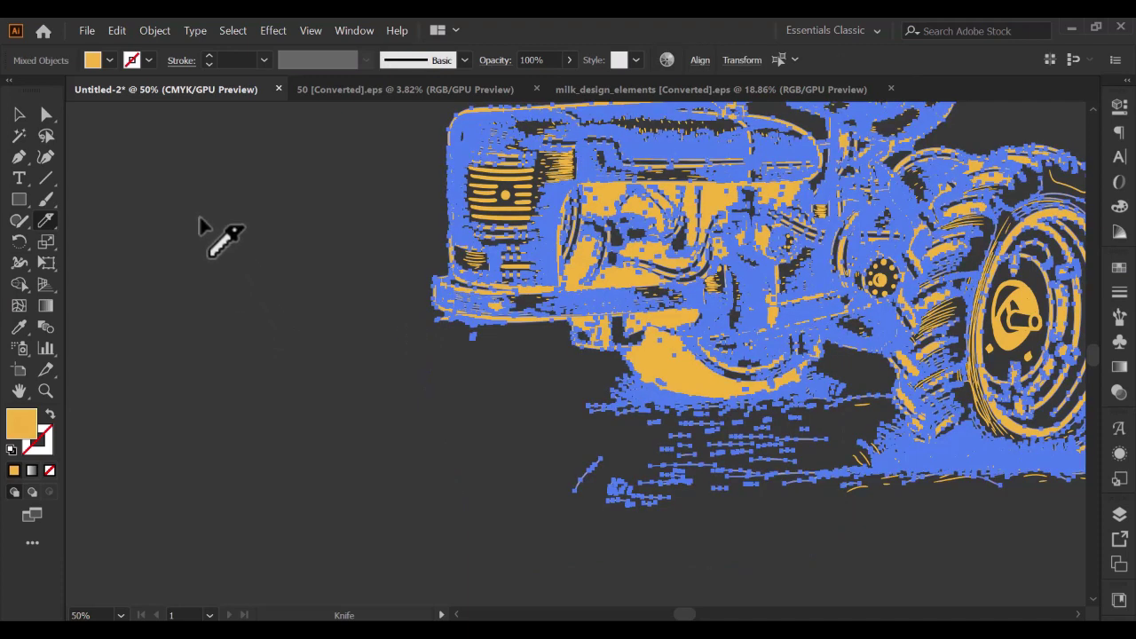
pyautogui.click(22, 117)
# Delete the cut-off piece, the stray grass strokes and small leftovers under the bumper
pyautogui.click(296, 375)
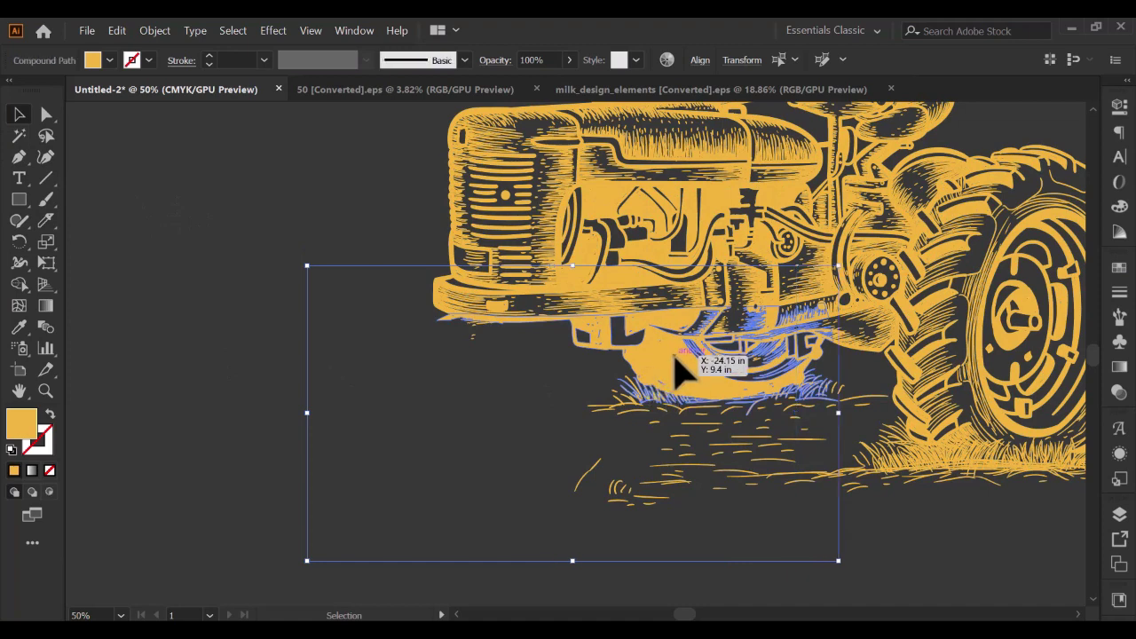
pyautogui.press('Delete')
pyautogui.moveTo(582, 382); pyautogui.dragTo(746, 546)
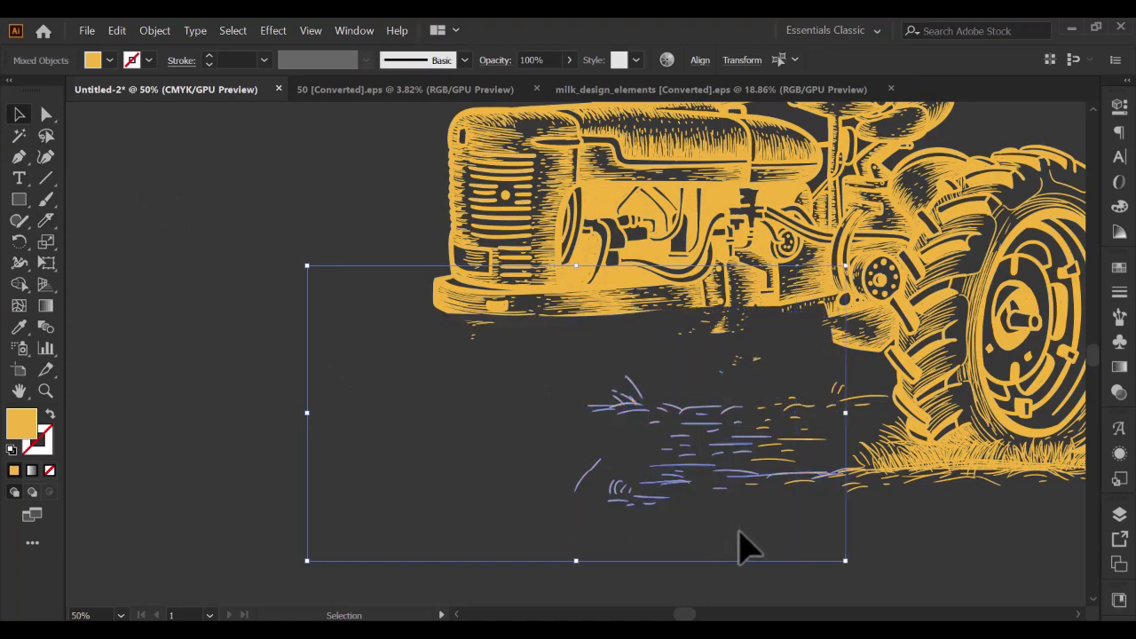
pyautogui.press('Delete')
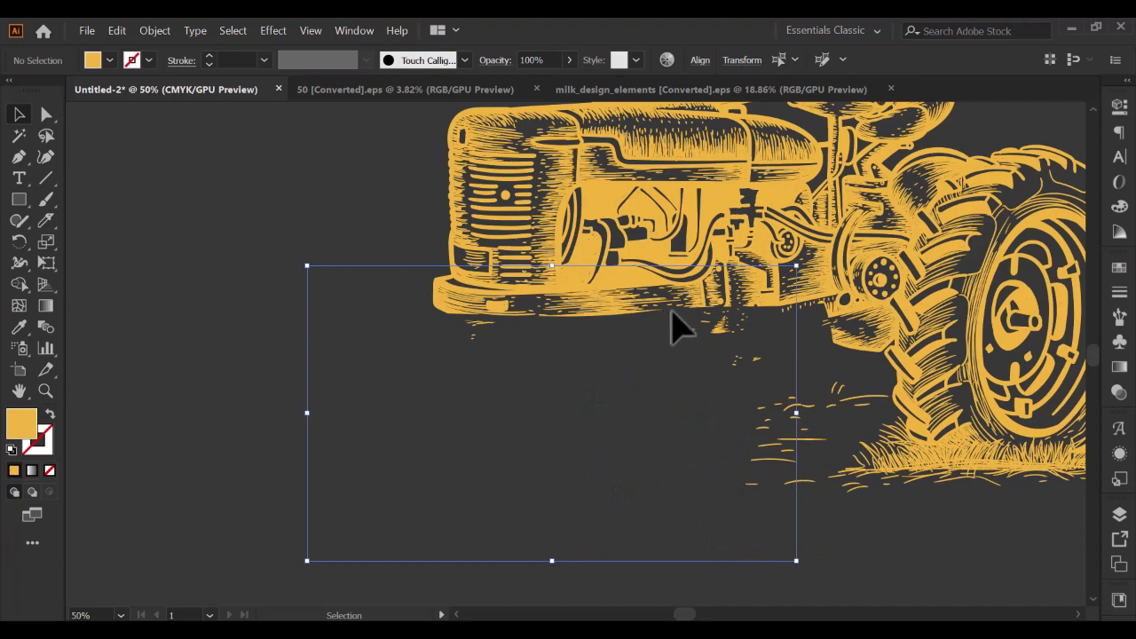
pyautogui.moveTo(671, 311); pyautogui.dragTo(746, 354)
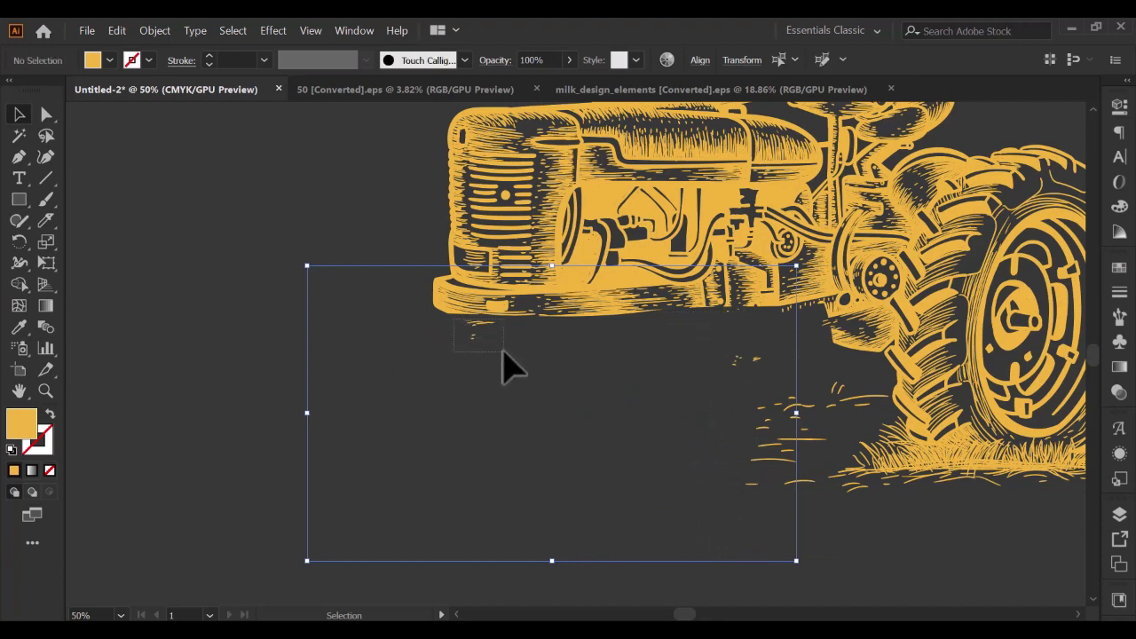
pyautogui.press('Delete')
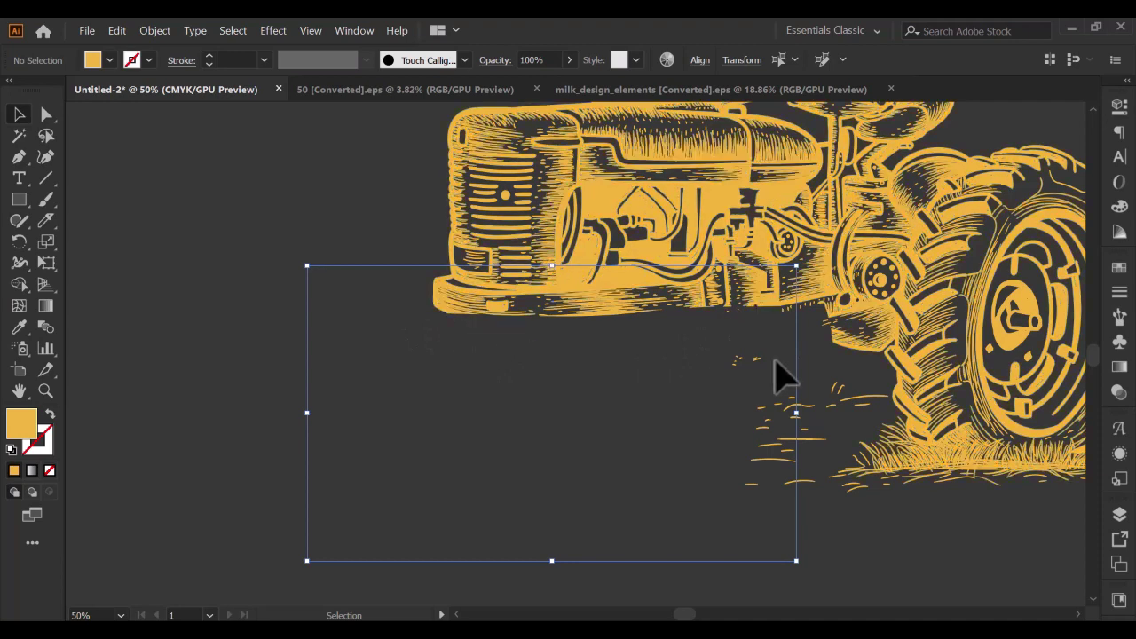
# Delete the remaining stray dash strokes near the front wheel
pyautogui.moveTo(770, 475); pyautogui.dragTo(774, 469)
pyautogui.press('Delete')
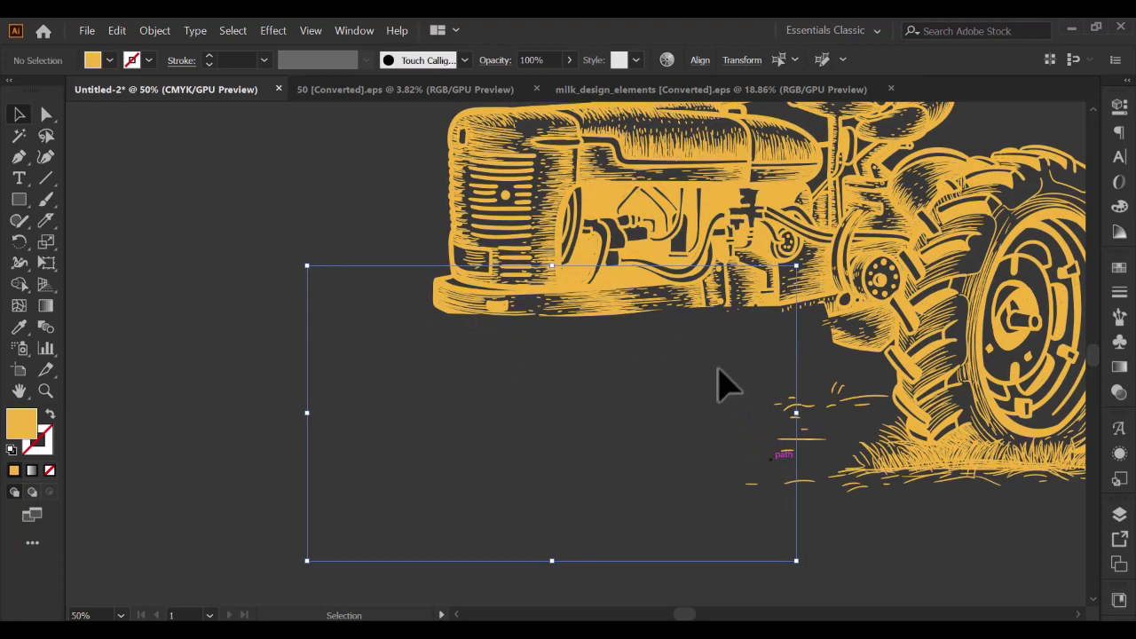
pyautogui.moveTo(719, 370)
pyautogui.mouseDown()
pyautogui.moveTo(774, 539)
pyautogui.moveTo(792, 536)
pyautogui.mouseUp()
pyautogui.press('Delete')
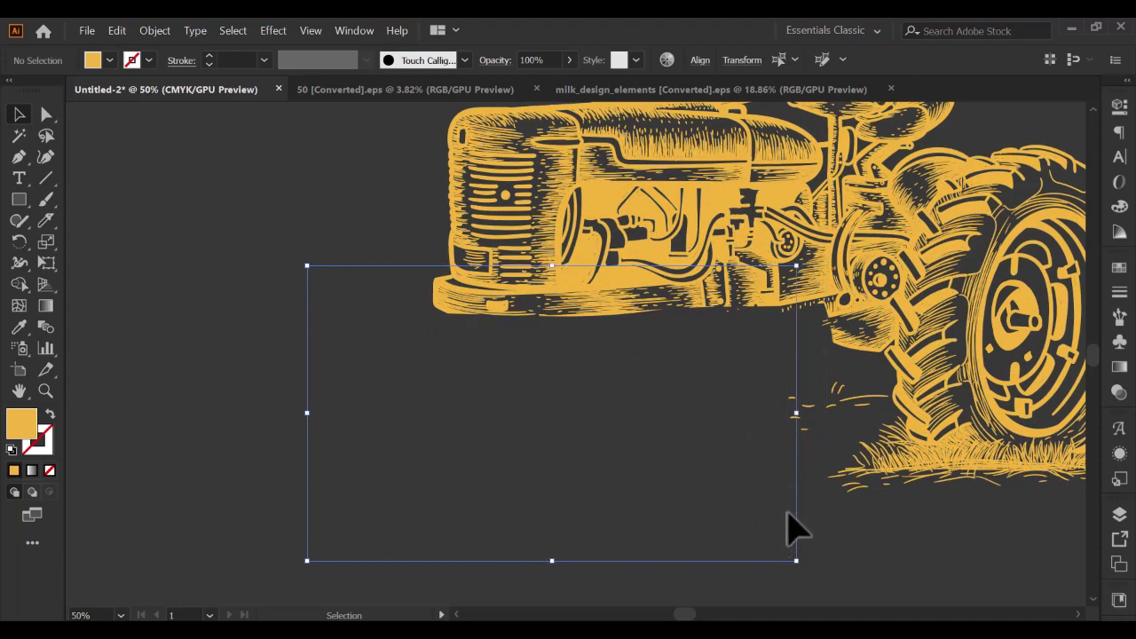
pyautogui.moveTo(773, 367); pyautogui.dragTo(794, 440)
pyautogui.press('Delete')
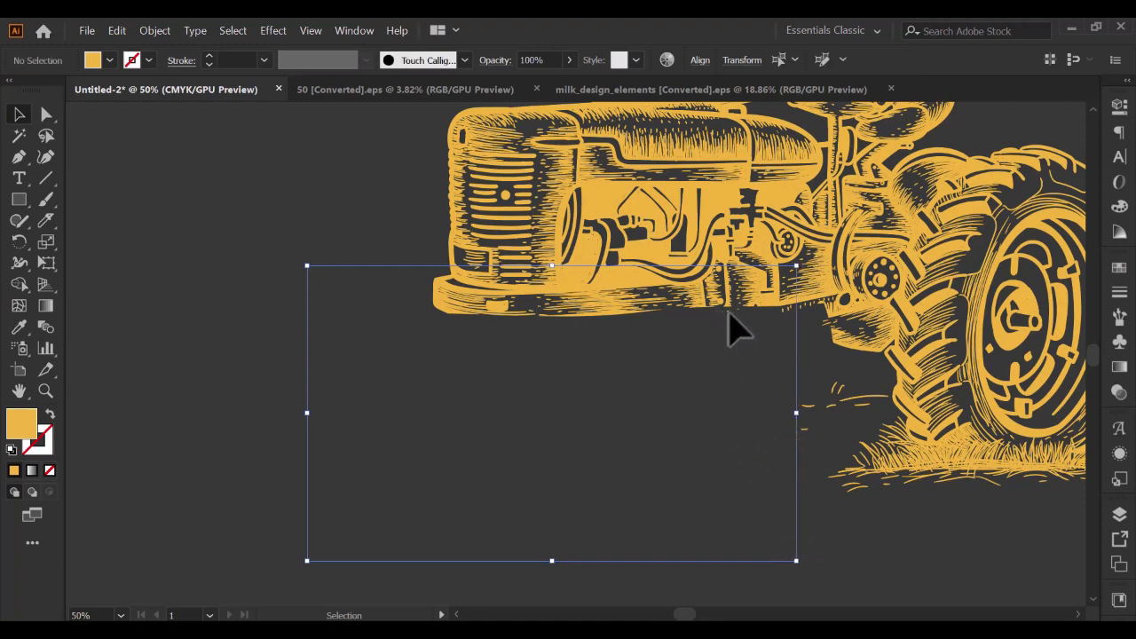
# Turn the cow group's visibility back on in the Layers panel
pyautogui.click(1123, 515)
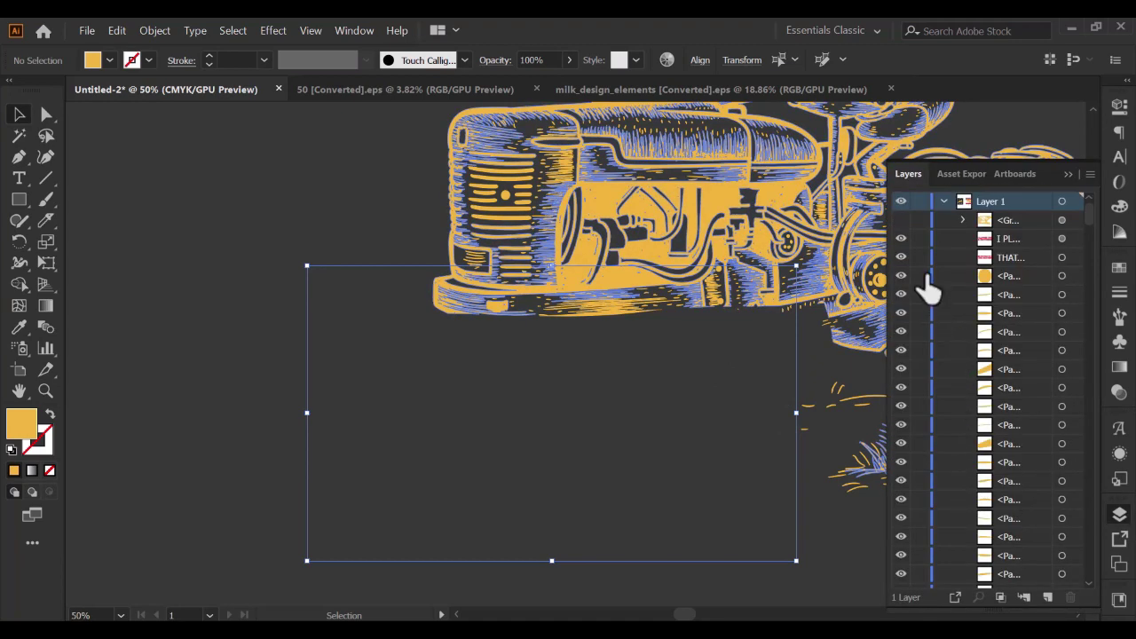
pyautogui.click(900, 219)
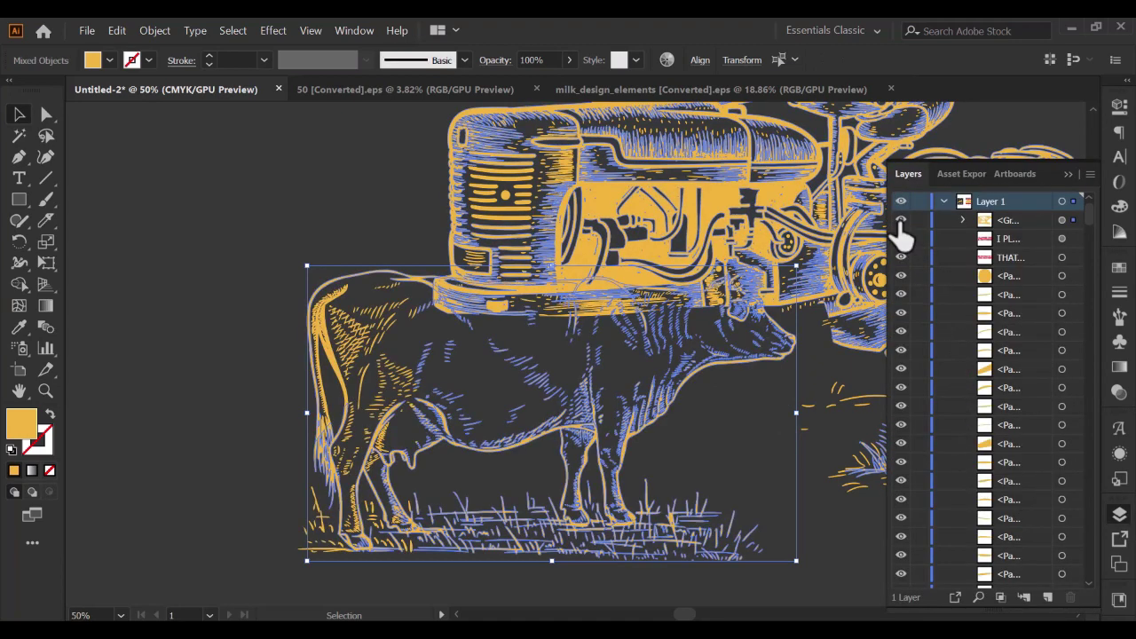
pyautogui.click(271, 232)
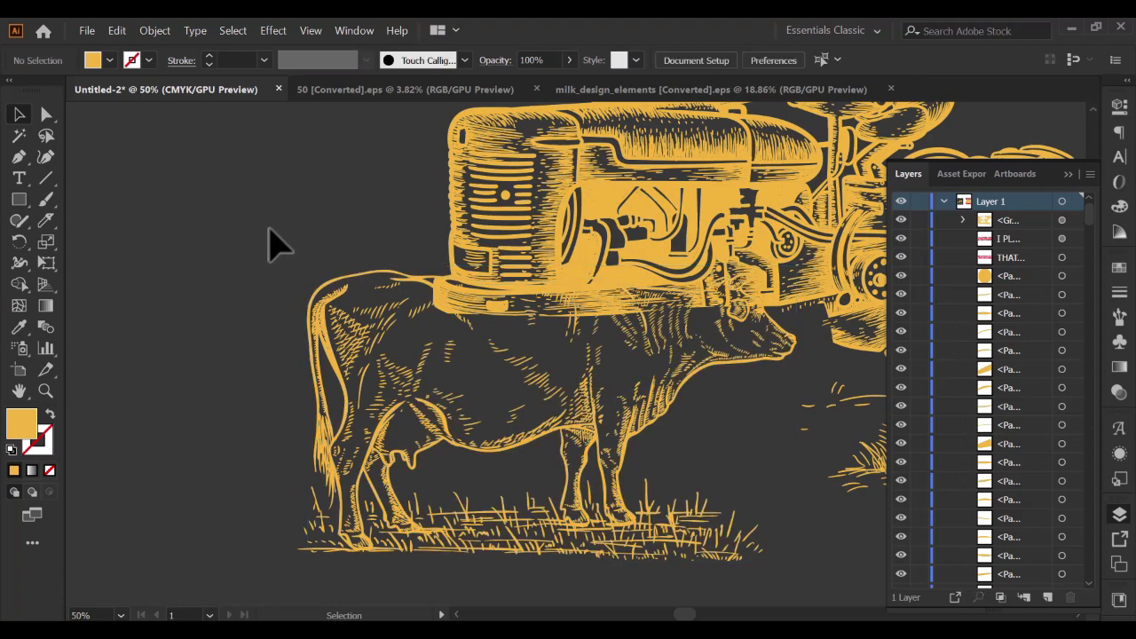
# Move the cow slightly lower with a drag and two Shift+Down nudges, then deselect
pyautogui.click(679, 404)
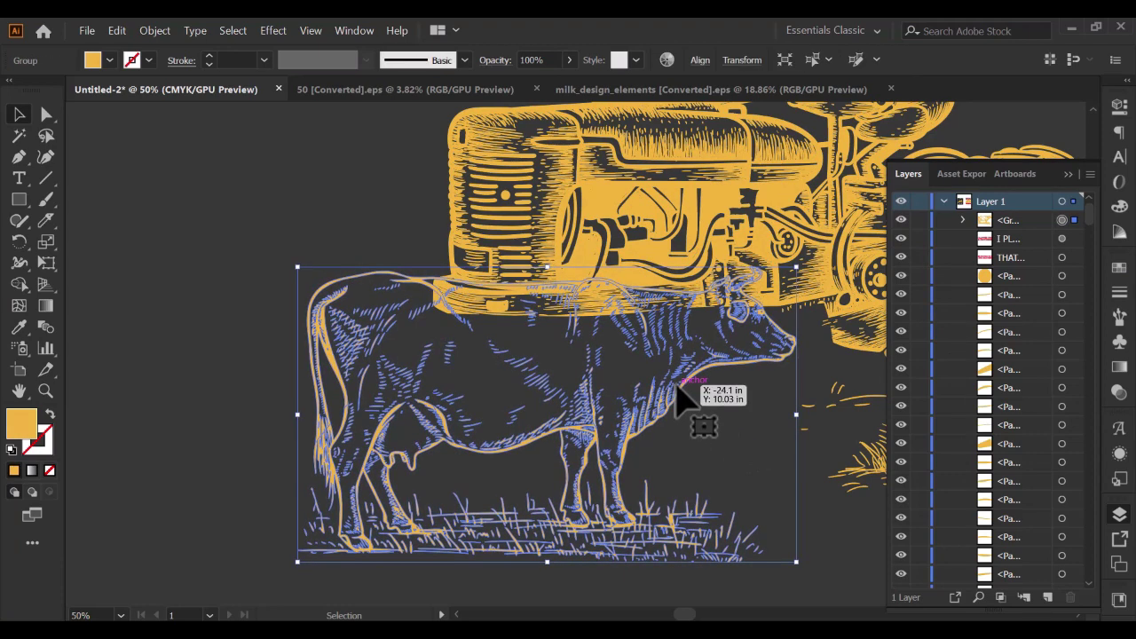
pyautogui.moveTo(677, 388); pyautogui.dragTo(678, 397)
pyautogui.hotkey('shift', 'Down')
pyautogui.hotkey('shift', 'Down')
pyautogui.hotkey('shift', 'Down')
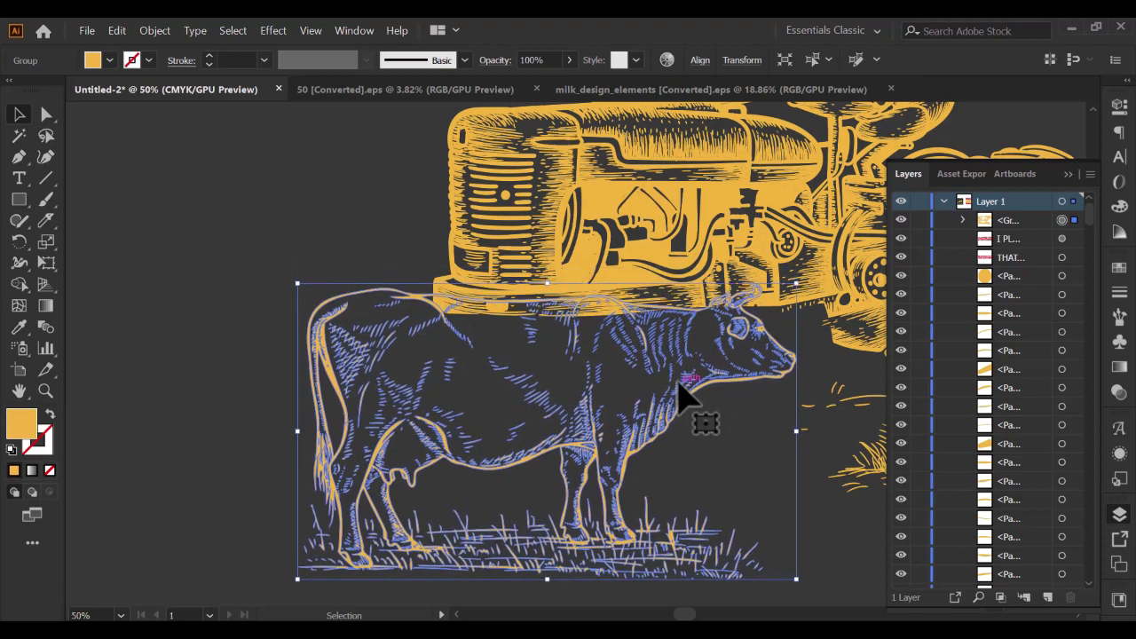
pyautogui.hotkey('shift', 'Down')
pyautogui.hotkey('shift', 'Down')
pyautogui.hotkey('shift', 'Down')
pyautogui.hotkey('shift', 'Down')
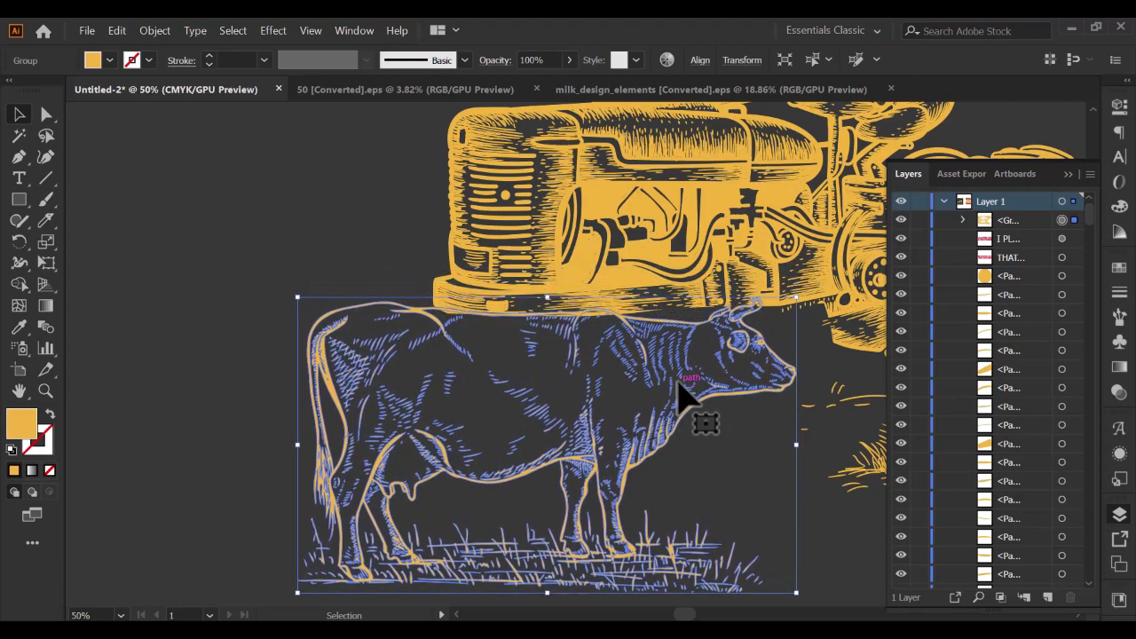
pyautogui.click(284, 249)
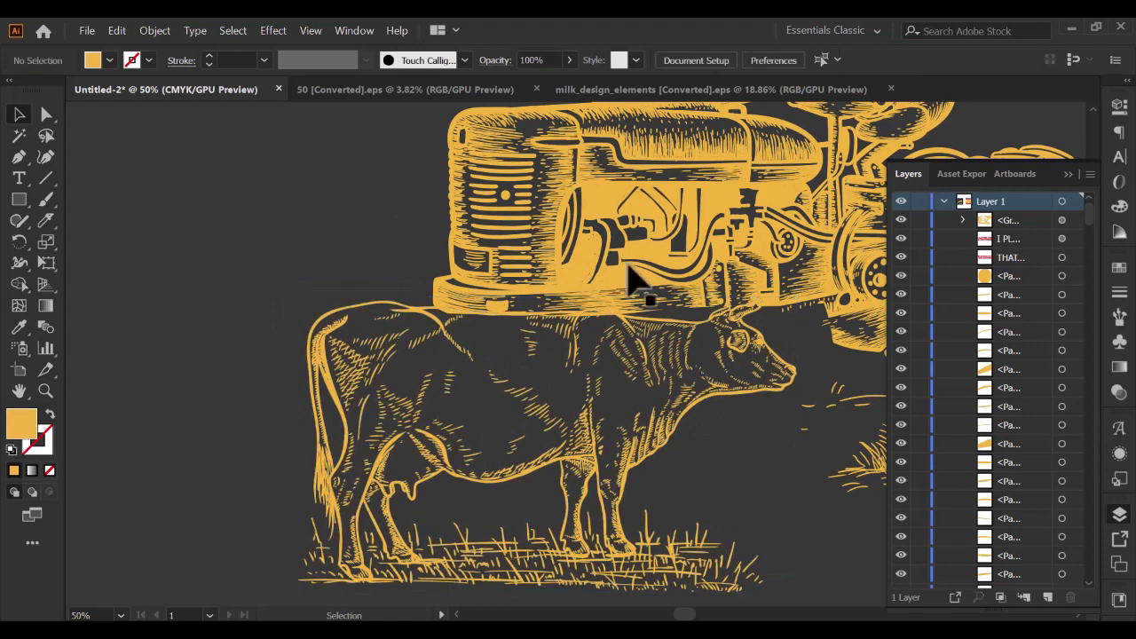
pyautogui.click(1067, 174)
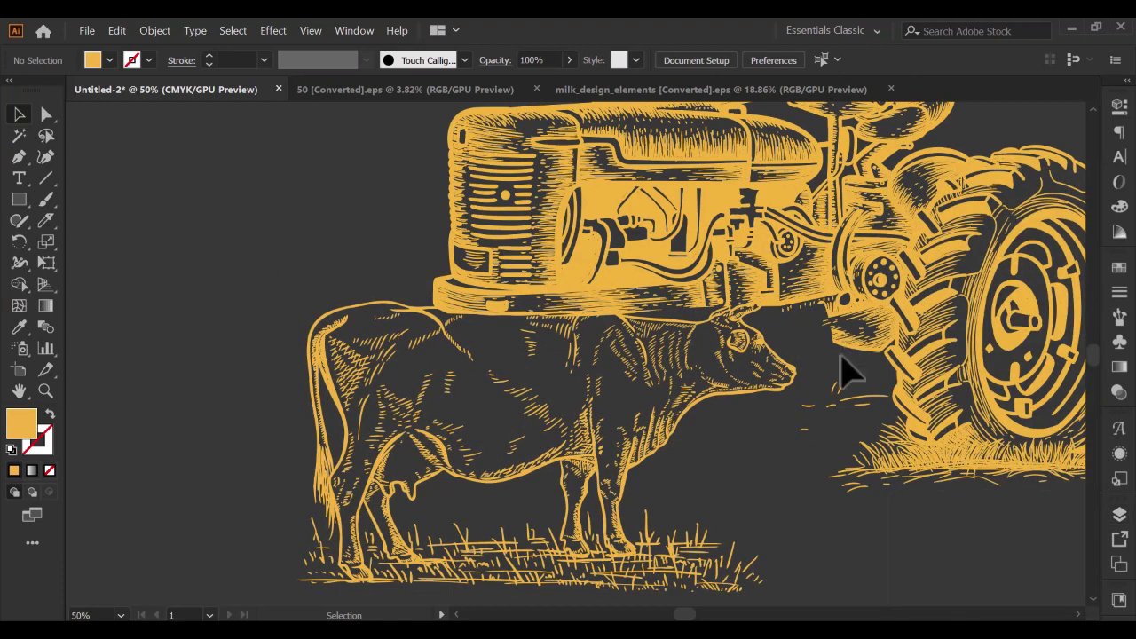
pyautogui.scroll(-1, 843, 373)
pyautogui.scroll(-1, 848, 368)
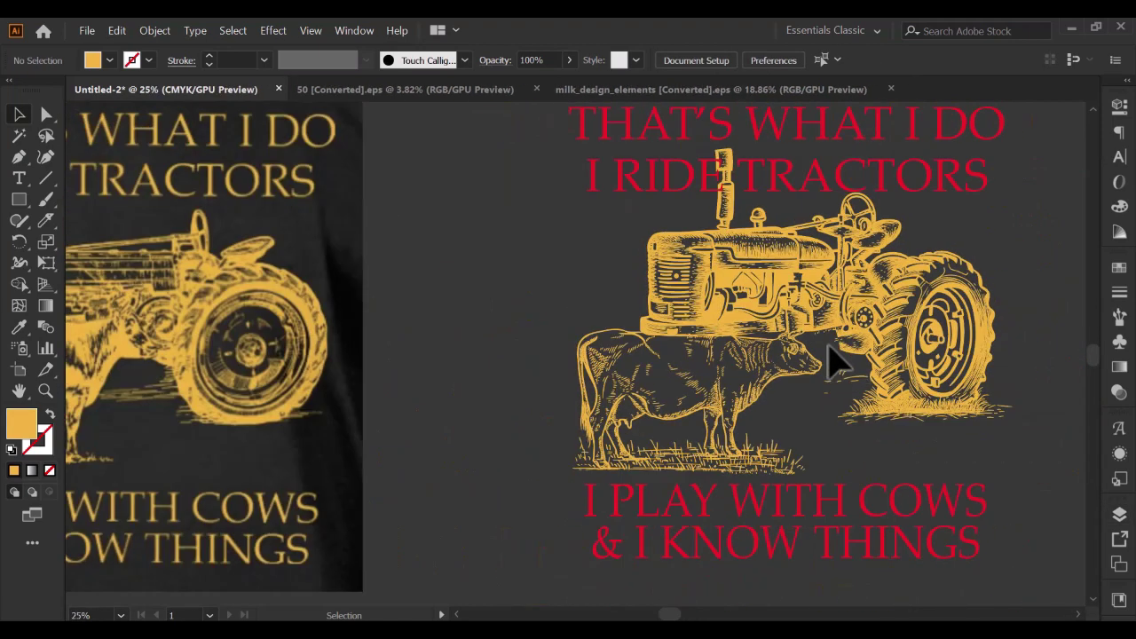
# Scale the tractor and cow together slightly and nudge the pair down two Shift+Down steps
pyautogui.click(753, 322)
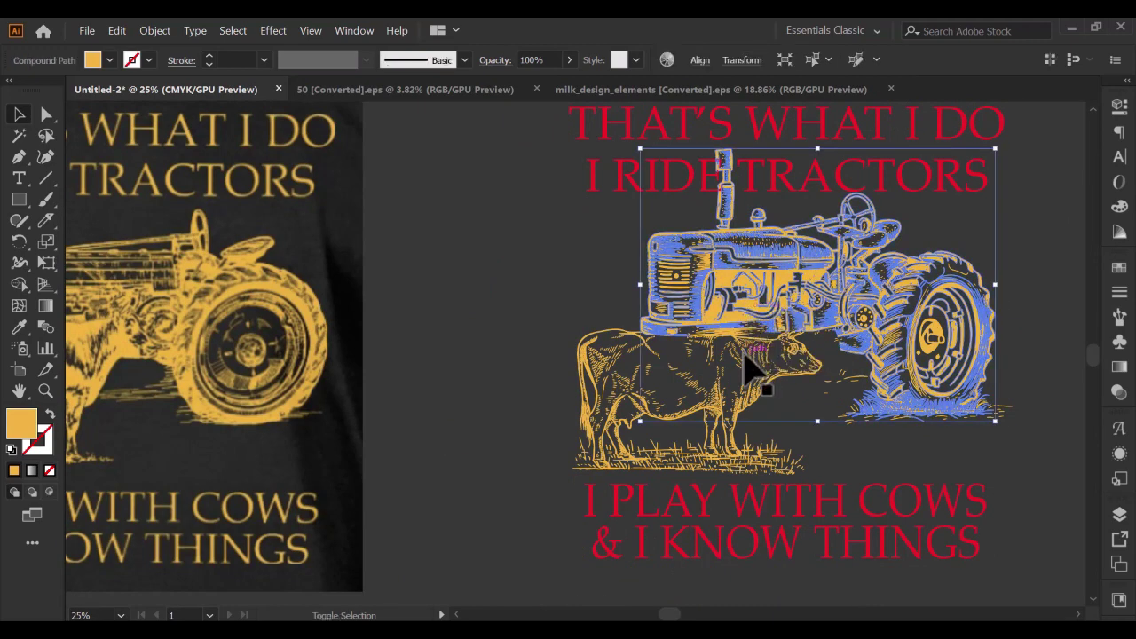
pyautogui.keyDown('shift'); pyautogui.click(745, 362); pyautogui.keyUp('shift')
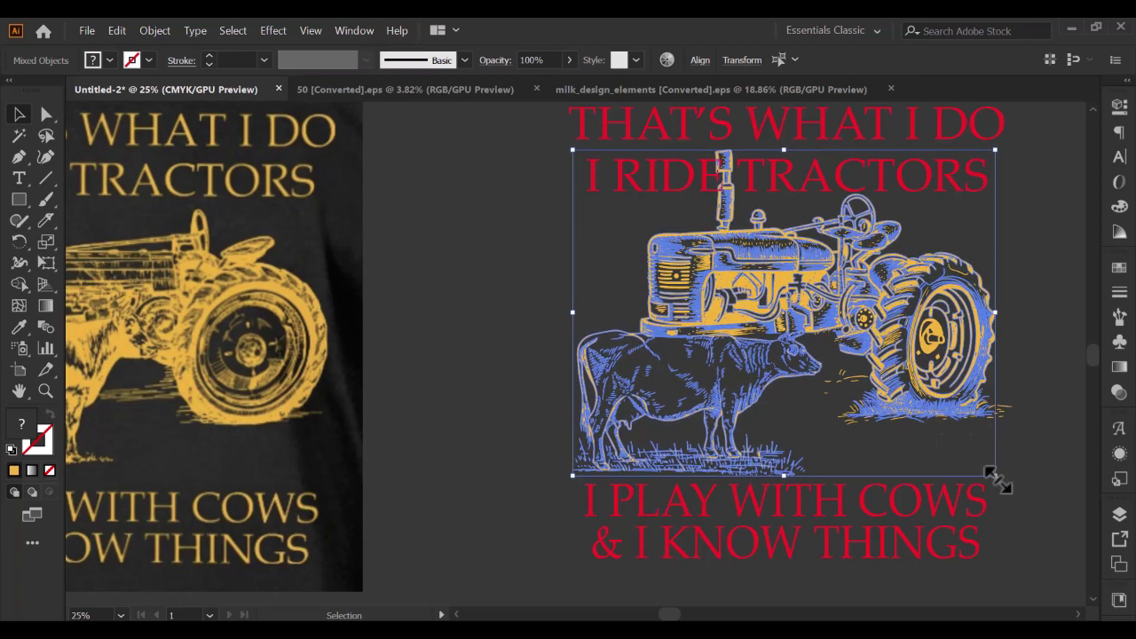
pyautogui.moveTo(993, 475); pyautogui.dragTo(994, 477)
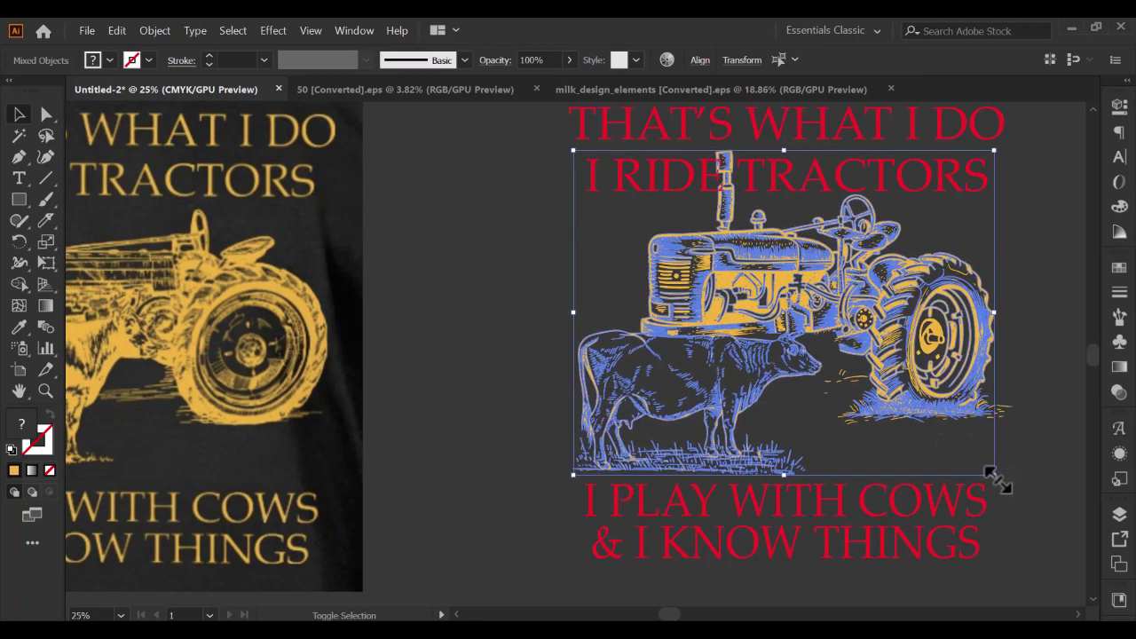
pyautogui.hotkey('shift', 'Down')
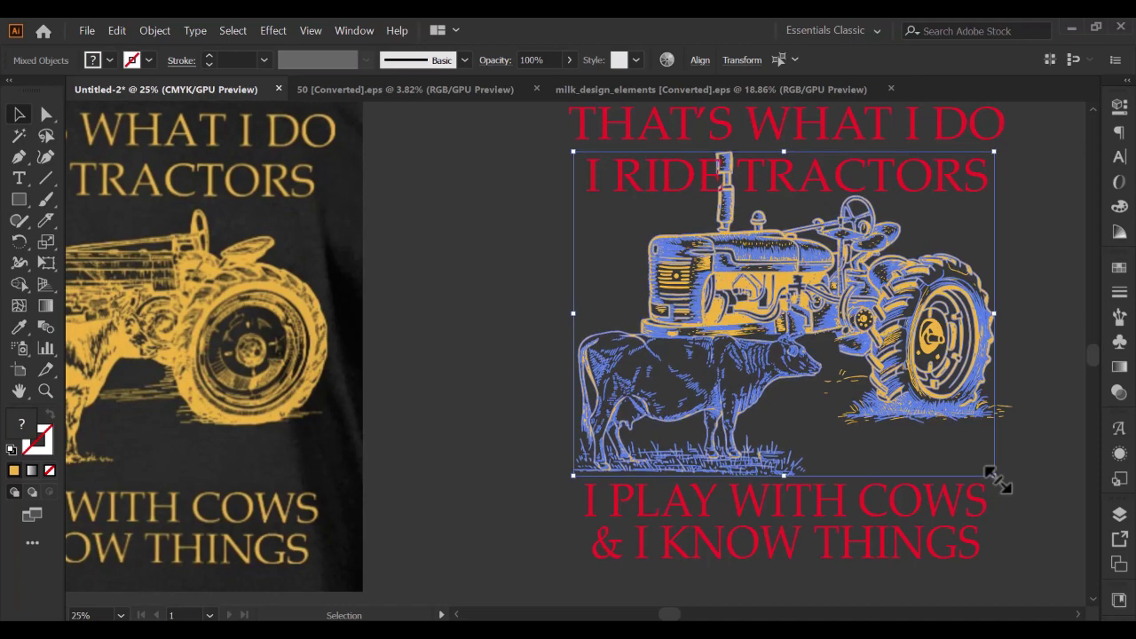
pyautogui.hotkey('shift', 'Down')
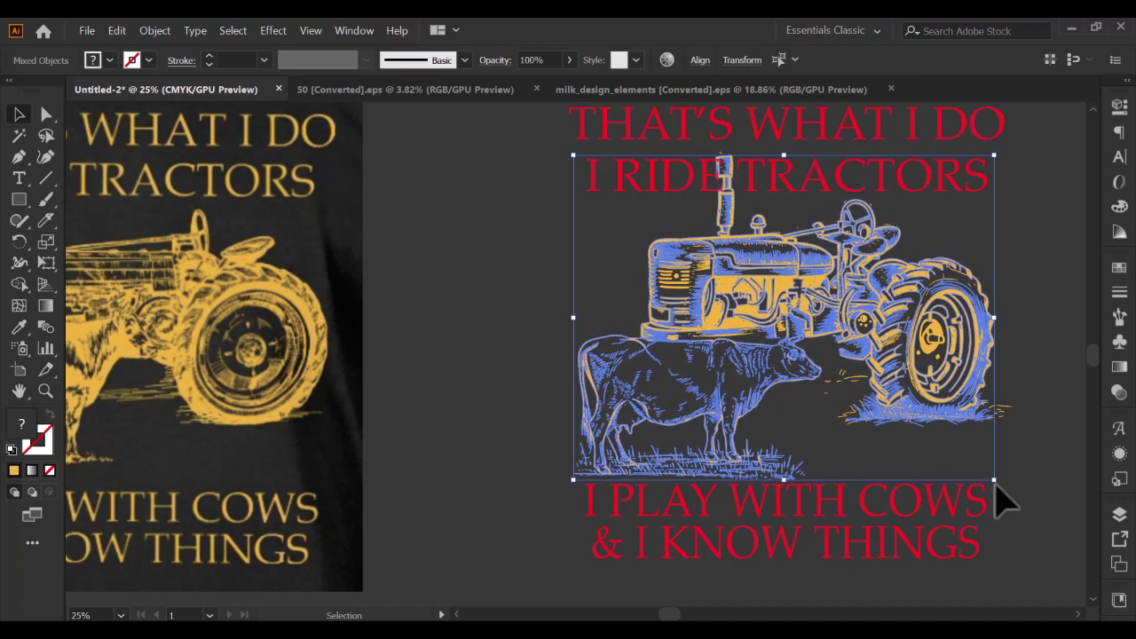
pyautogui.scroll(-2, 1002, 480)
pyautogui.click(843, 581)
pyautogui.scroll(2, 821, 550)
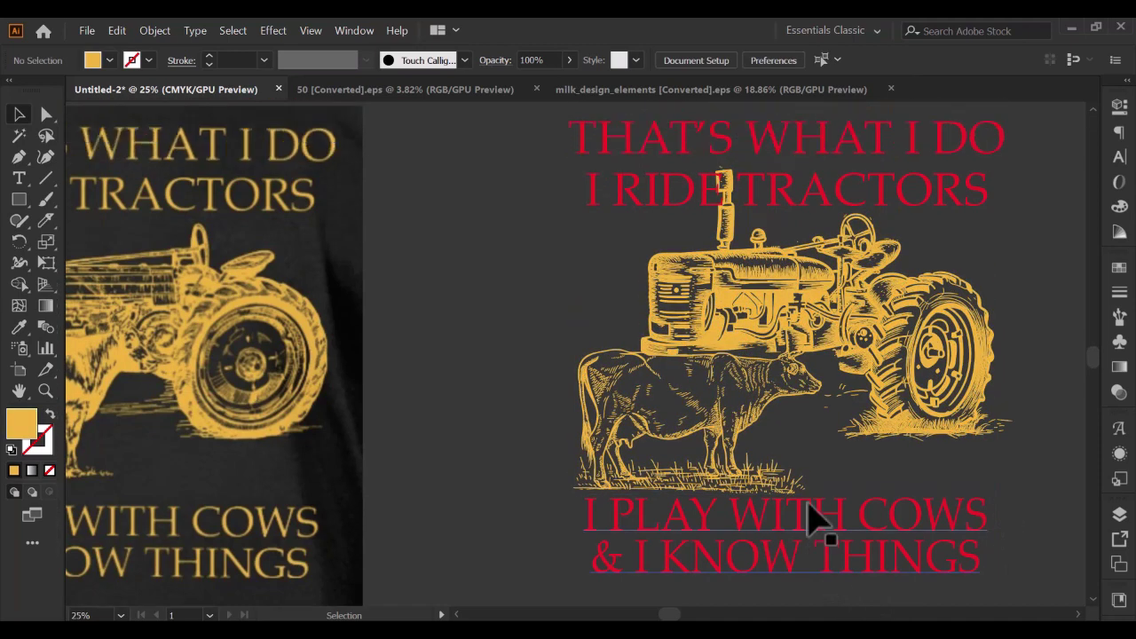
pyautogui.scroll(2, 810, 518)
# Nudge the THAT'S WHAT I DO / I RIDE TRACTORS headline up five Shift+Up steps
pyautogui.click(849, 205)
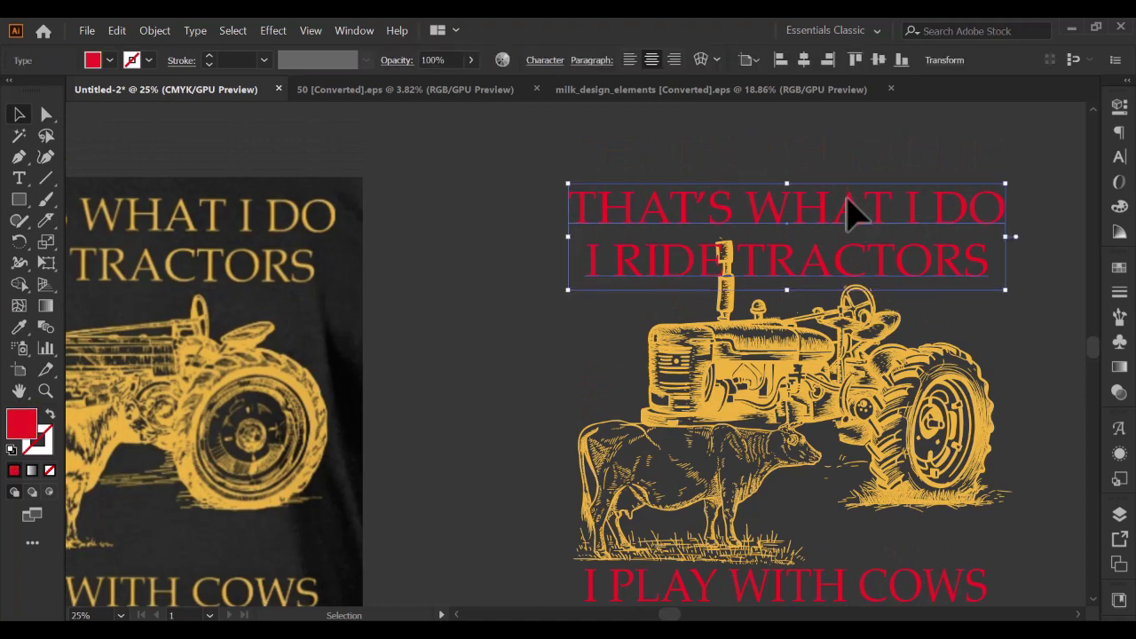
pyautogui.hotkey('shift', 'Up')
pyautogui.hotkey('shift', 'Up')
pyautogui.hotkey('shift', 'Up')
pyautogui.hotkey('shift', 'Up')
pyautogui.hotkey('shift', 'Up')
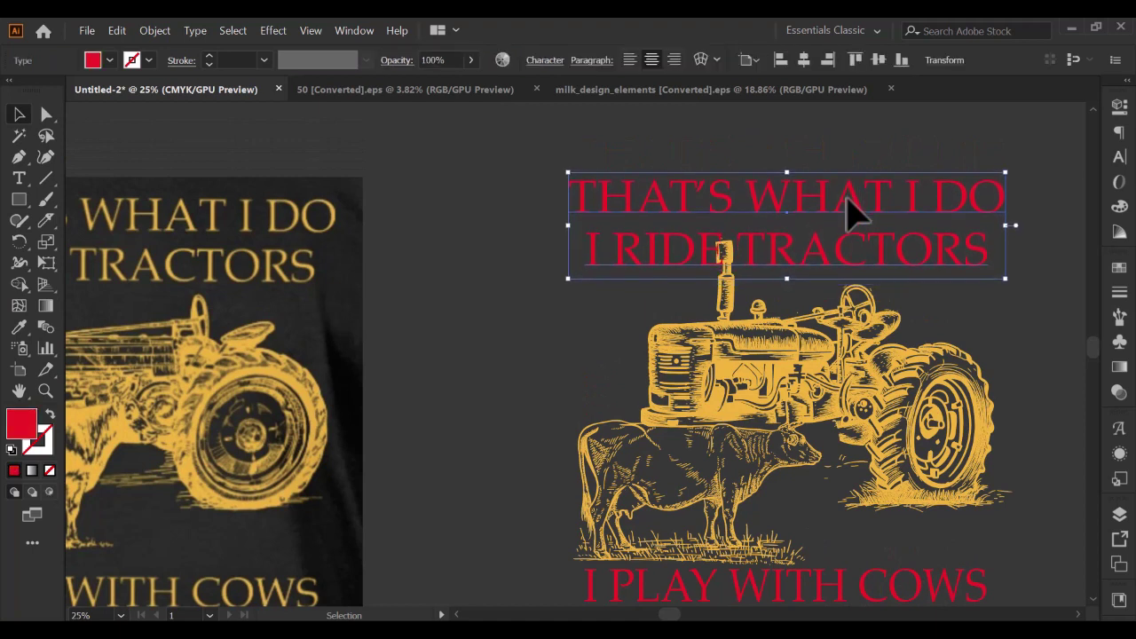
pyautogui.hotkey('shift', 'Up')
pyautogui.hotkey('shift', 'Up')
pyautogui.hotkey('shift', 'Up')
pyautogui.hotkey('shift', 'Up')
pyautogui.hotkey('shift', 'Up')
pyautogui.hotkey('shift', 'Up')
pyautogui.hotkey('shift', 'Up')
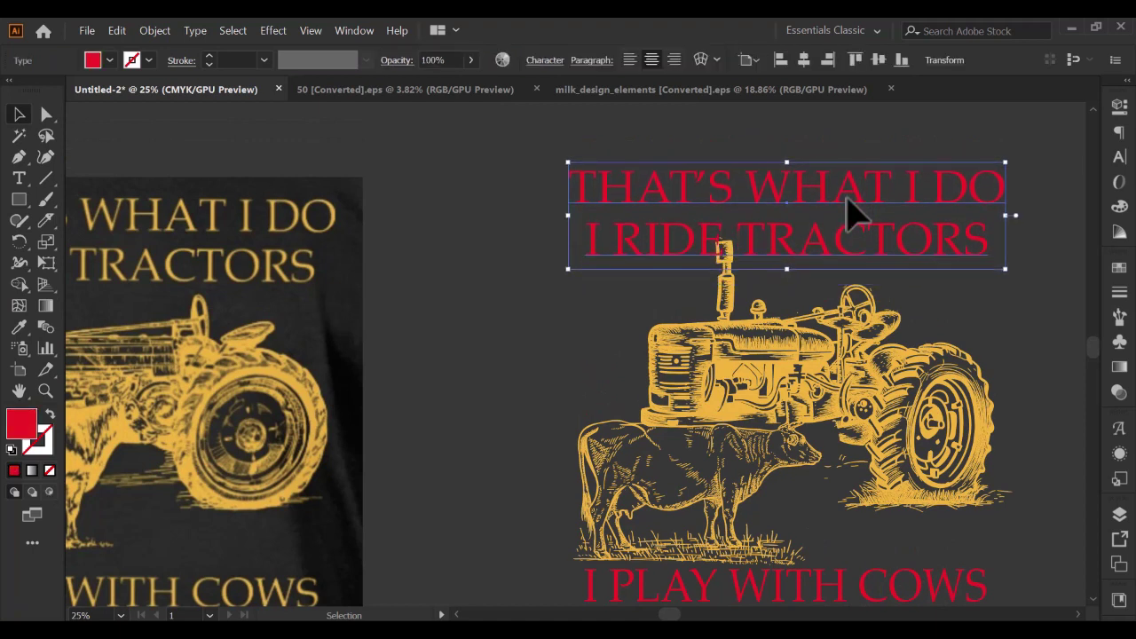
pyautogui.hotkey('shift', 'Up')
pyautogui.hotkey('shift', 'Up')
pyautogui.hotkey('shift', 'Up')
pyautogui.hotkey('shift', 'Up')
pyautogui.hotkey('shift', 'Up')
pyautogui.hotkey('shift', 'Up')
pyautogui.hotkey('shift', 'Up')
pyautogui.hotkey('shift', 'Up')
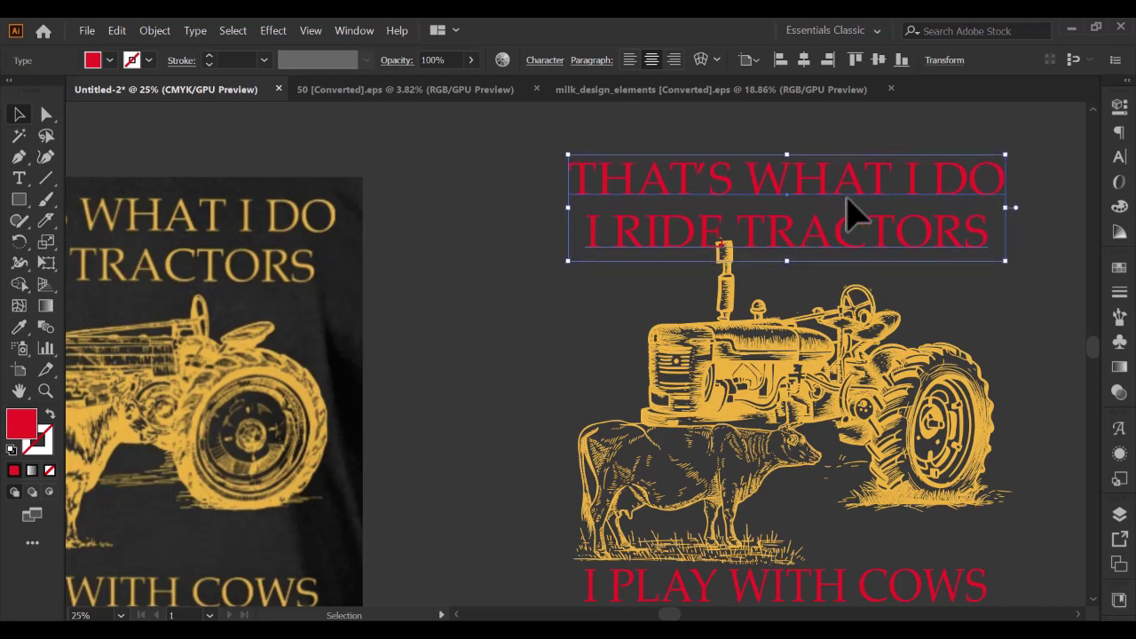
pyautogui.hotkey('shift', 'Up')
pyautogui.hotkey('shift', 'Up')
pyautogui.hotkey('shift', 'Up')
pyautogui.hotkey('shift', 'Up')
pyautogui.hotkey('shift', 'Up')
pyautogui.hotkey('shift', 'Up')
pyautogui.hotkey('shift', 'Up')
pyautogui.hotkey('shift', 'Up')
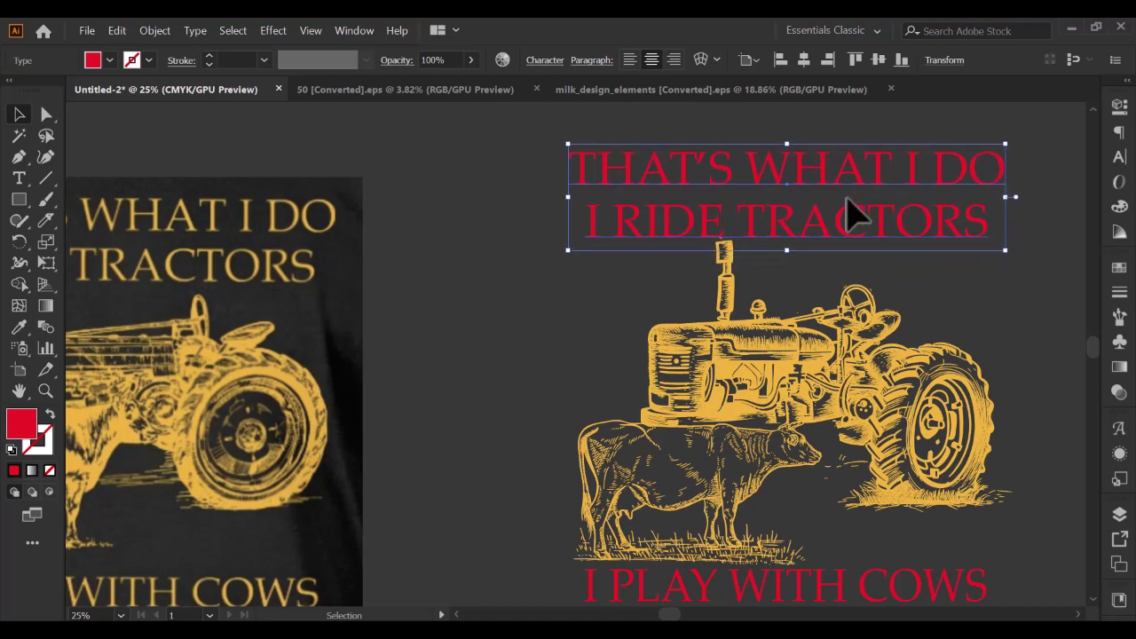
pyautogui.hotkey('shift', 'Up')
pyautogui.hotkey('shift', 'Up')
pyautogui.scroll(-2, 870, 221)
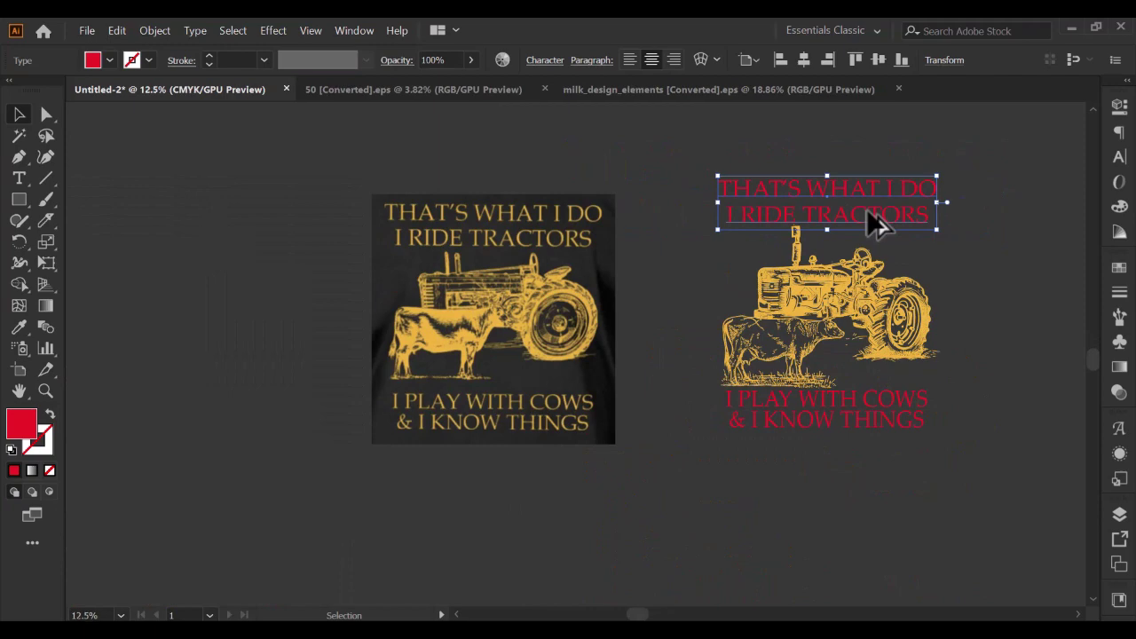
# Deselect the text and bring both the recreated design and the reference into view
pyautogui.scroll(3, 870, 221)
pyautogui.click(480, 358)
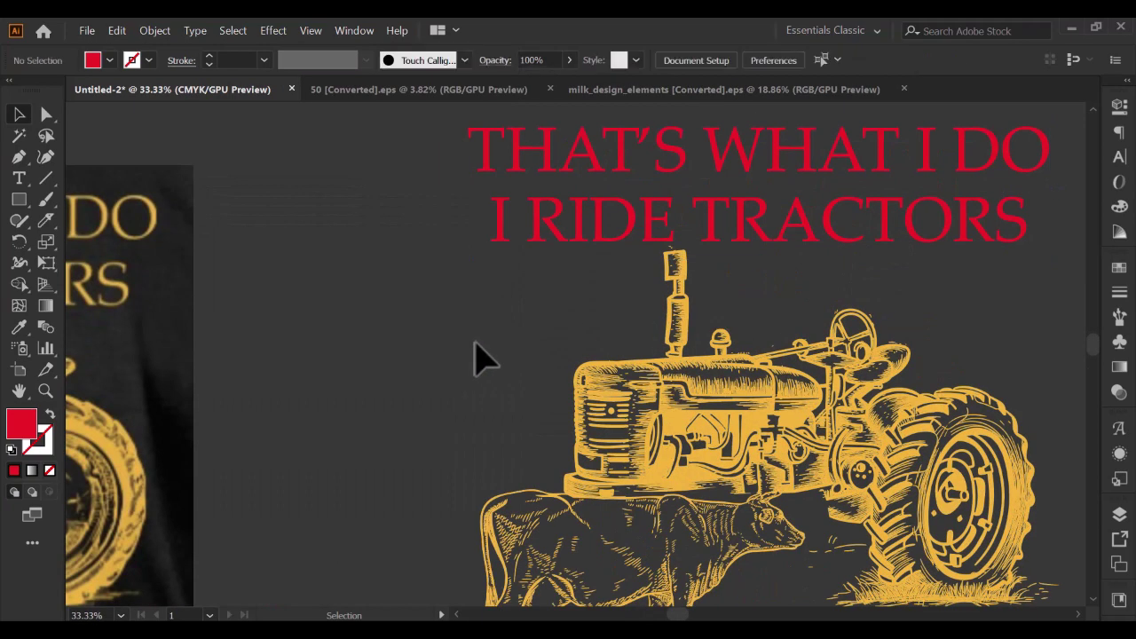
pyautogui.scroll(-1, 476, 358)
pyautogui.scroll(-1, 479, 359)
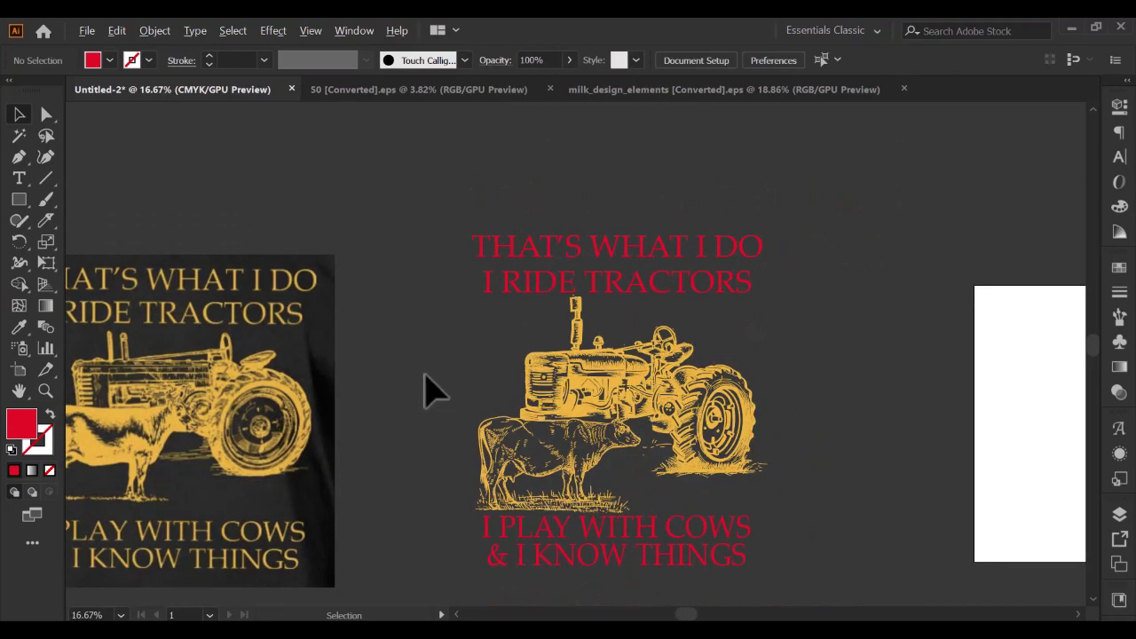
pyautogui.moveTo(355, 398); pyautogui.dragTo(446, 361)
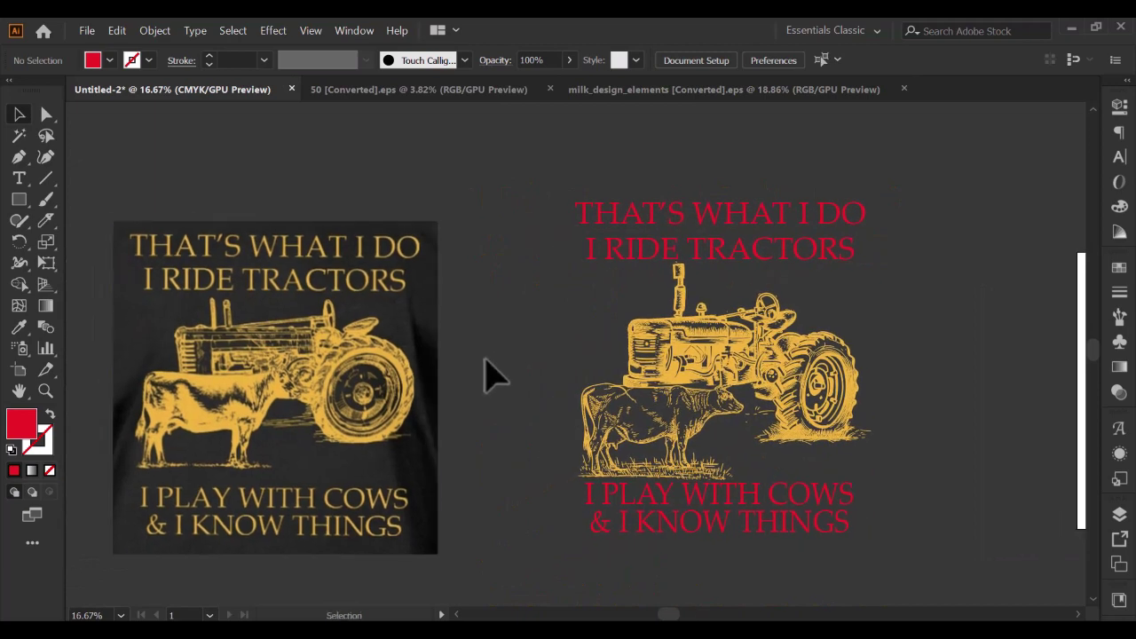
pyautogui.scroll(2, 664, 400)
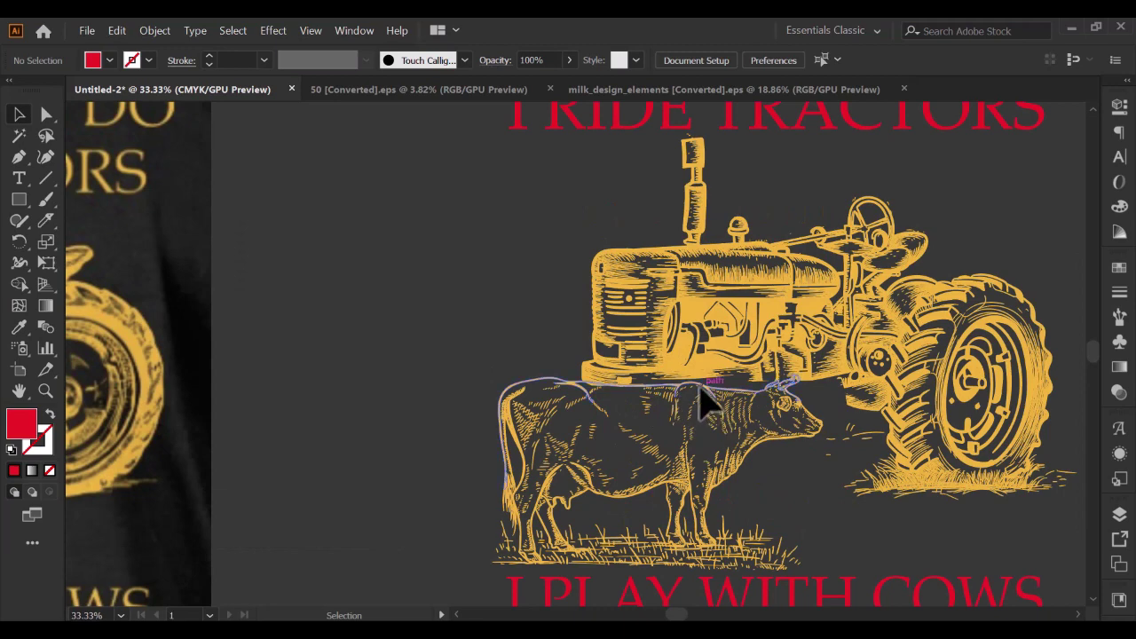
# Drag the cow artwork up a few pixels so it sits snugly beneath the tractor
pyautogui.click(706, 404)
pyautogui.moveTo(706, 404); pyautogui.dragTo(702, 400)
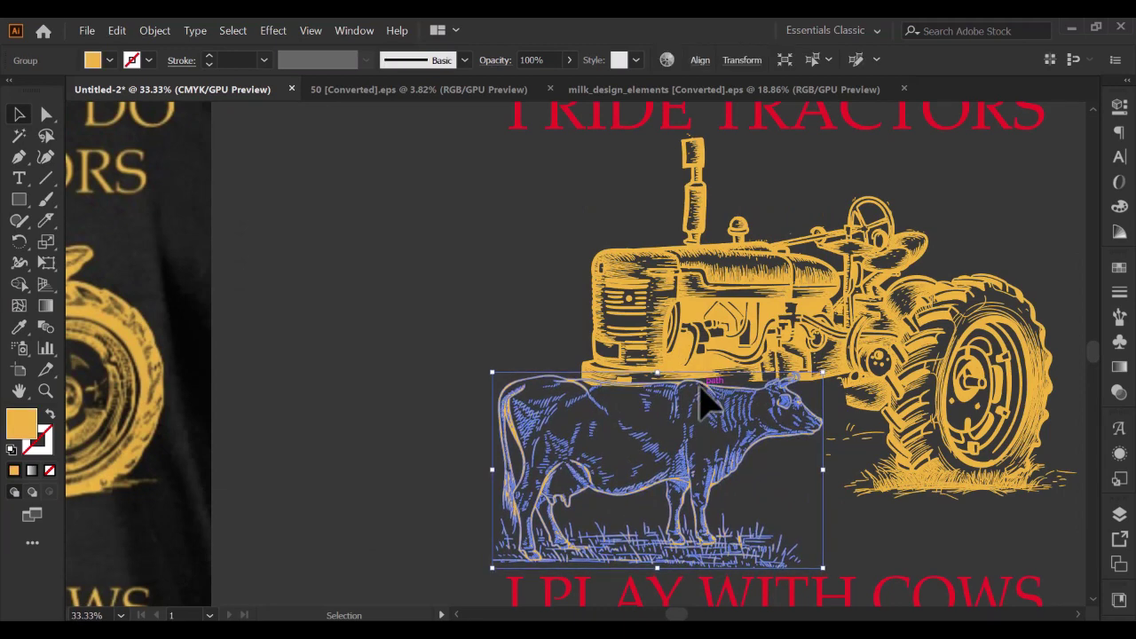
pyautogui.click(427, 298)
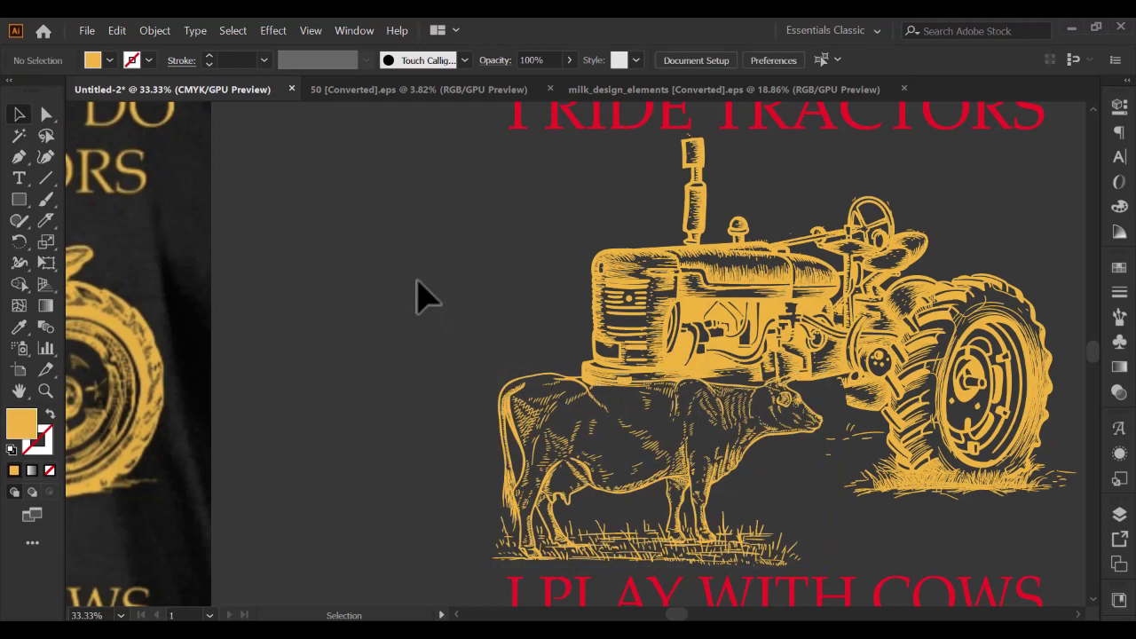
pyautogui.scroll(-1, 426, 298)
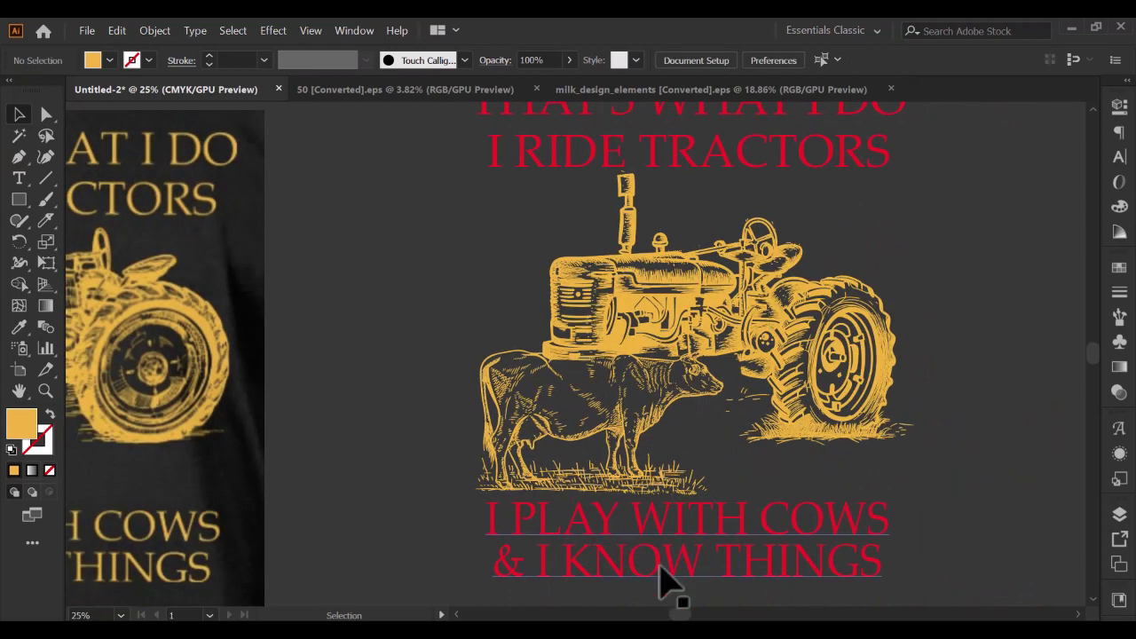
# Nudge the I PLAY WITH COWS / & I KNOW THINGS text up slightly
pyautogui.click(662, 581)
pyautogui.moveTo(661, 582); pyautogui.dragTo(662, 579)
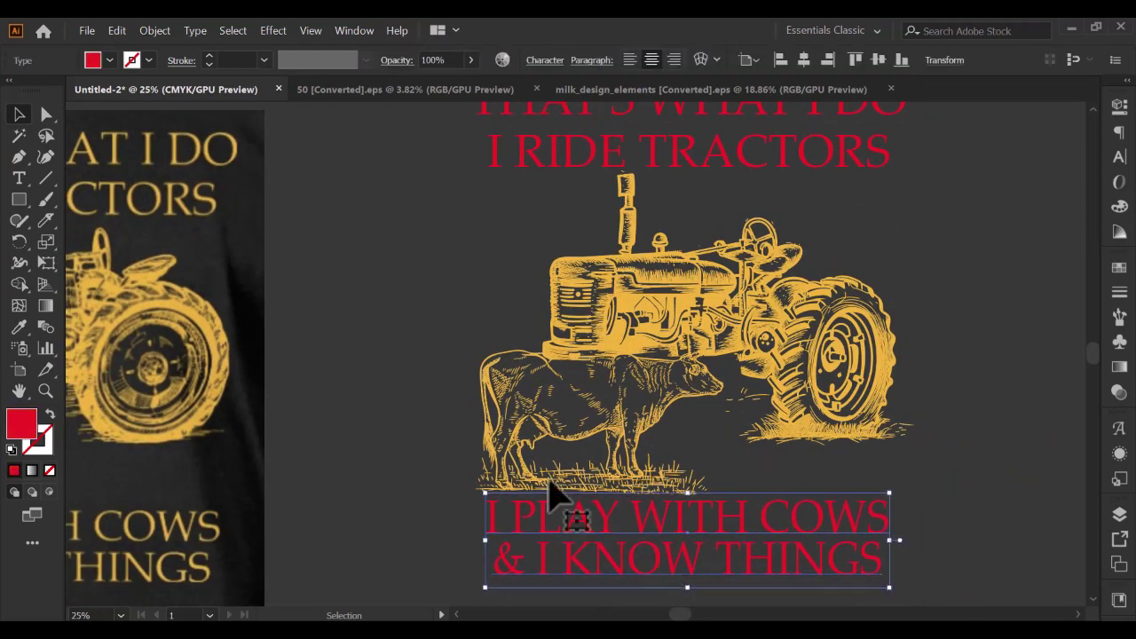
pyautogui.click(404, 355)
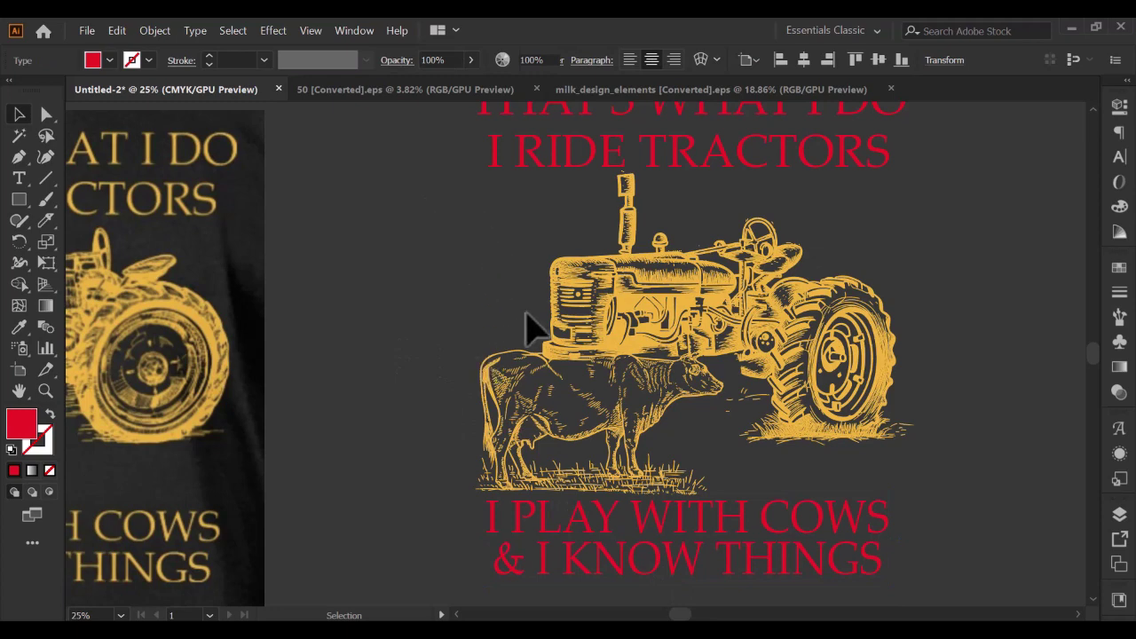
# Select all to check the artwork with Direct Selection, then deselect
pyautogui.hotkey('ctrl', 'a')
pyautogui.press('a')
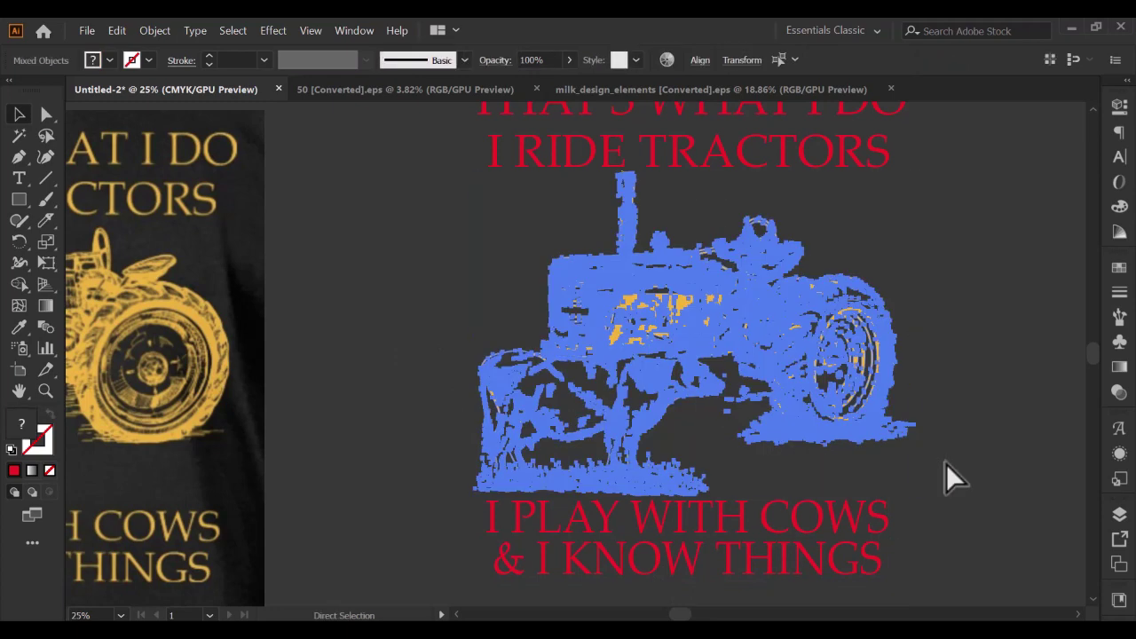
pyautogui.press('v')
pyautogui.click(984, 393)
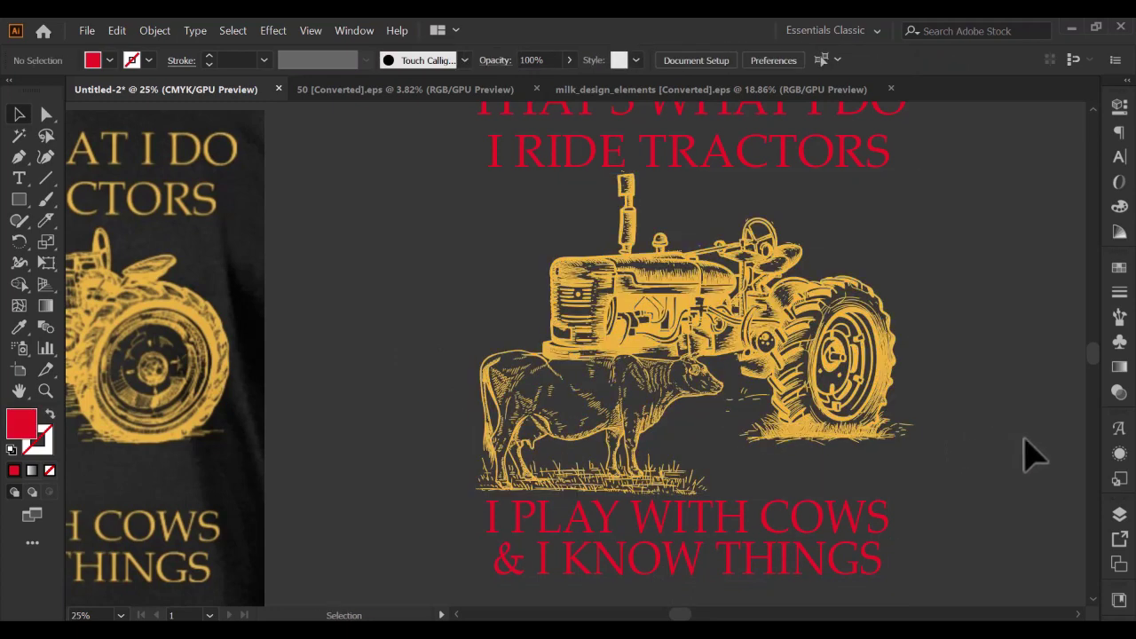
pyautogui.scroll(-1, 1030, 455)
# Convert the top headline and bottom slogan text into outlines
pyautogui.click(817, 246)
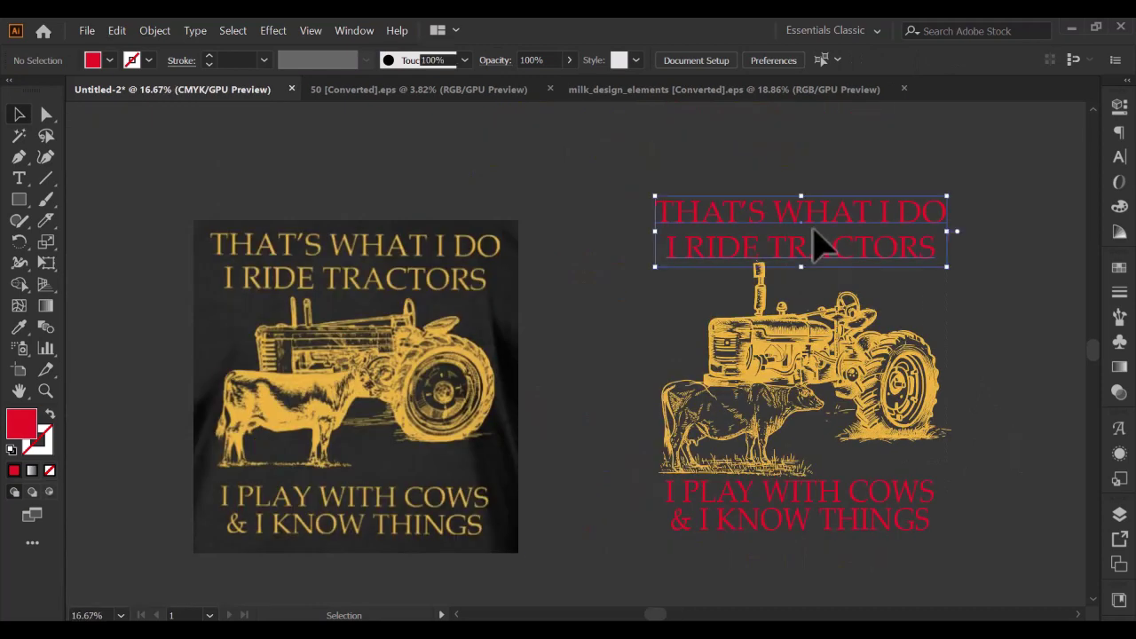
pyautogui.keyDown('shift'); pyautogui.click(863, 493); pyautogui.keyUp('shift')
pyautogui.rightClick(863, 497)
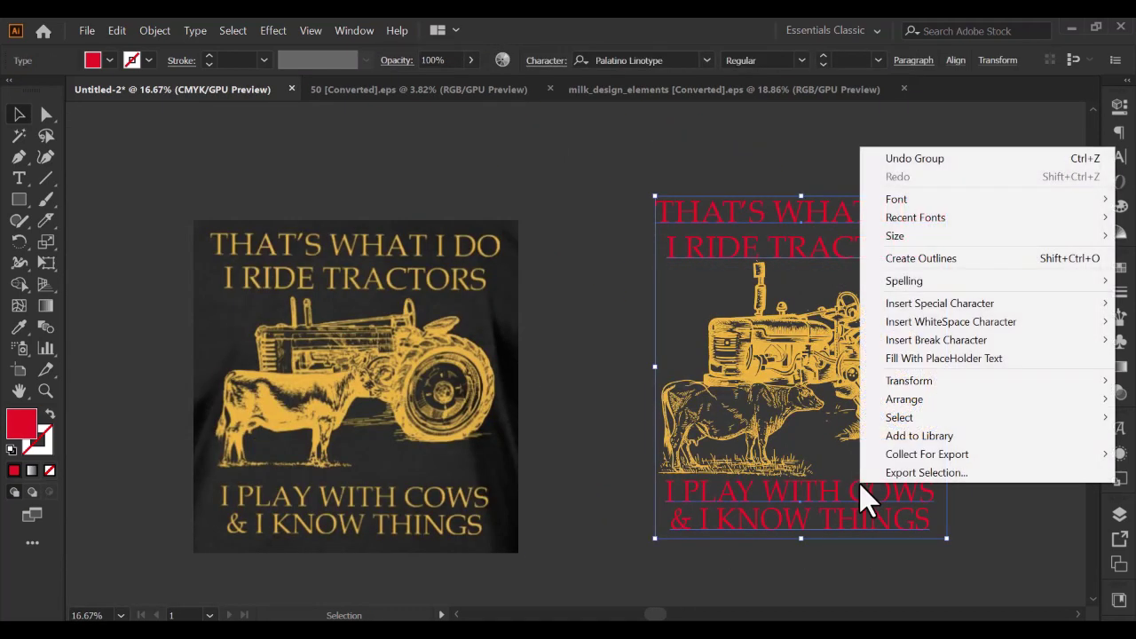
pyautogui.click(911, 264)
# Recolour both outlined text blocks with the tractor's yellow using the Eyedropper
pyautogui.click(19, 327)
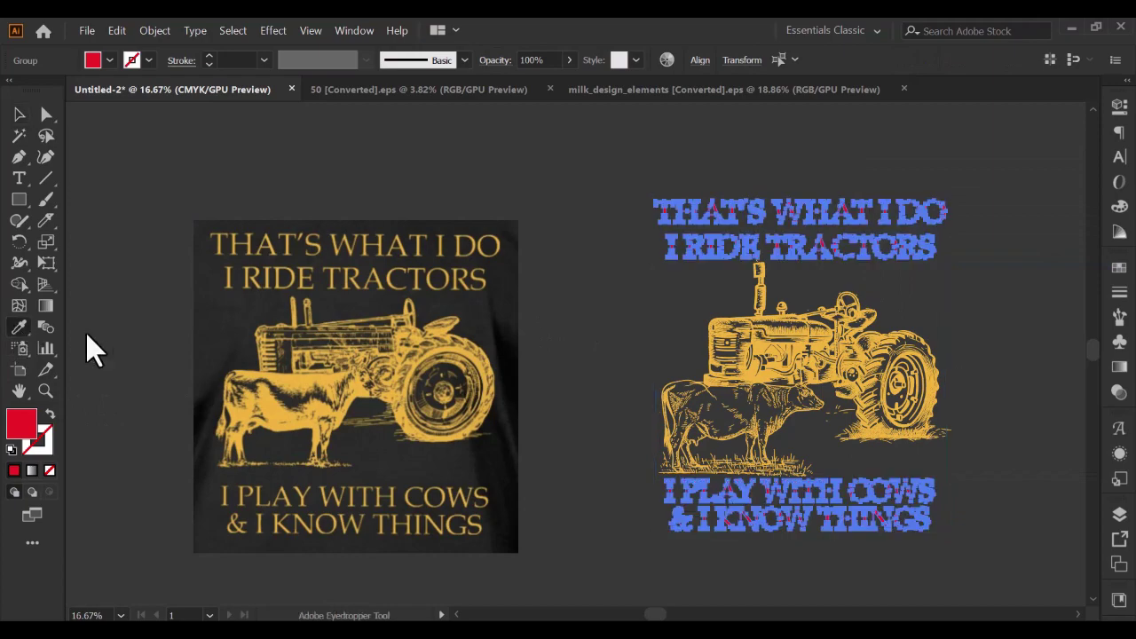
pyautogui.scroll(5, 355, 257)
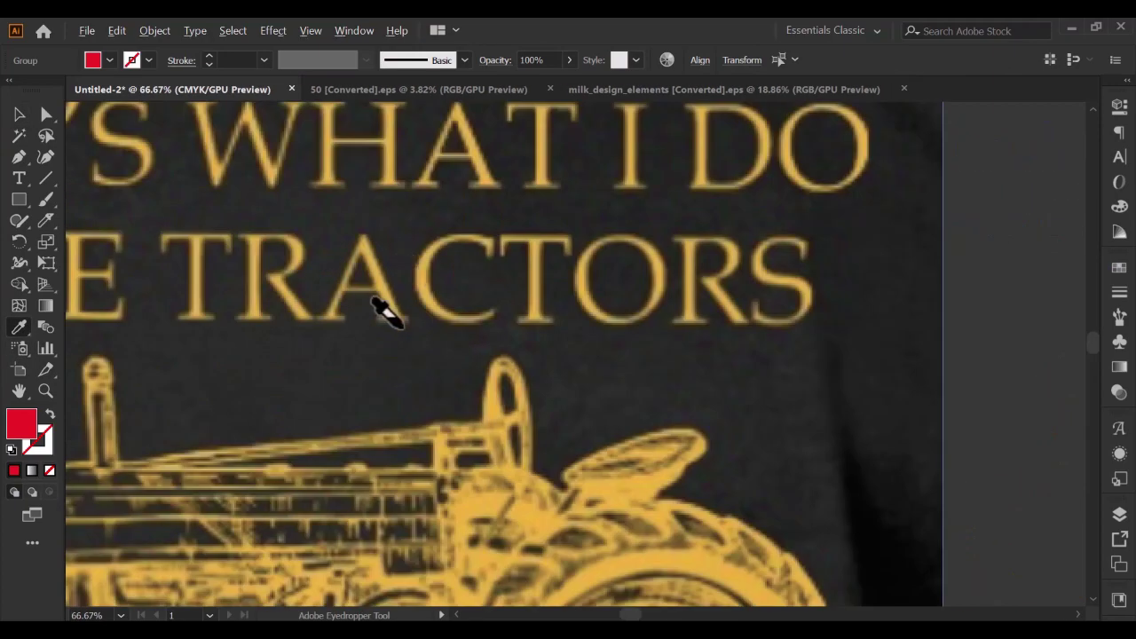
pyautogui.scroll(-5, 376, 307)
pyautogui.scroll(4, 809, 407)
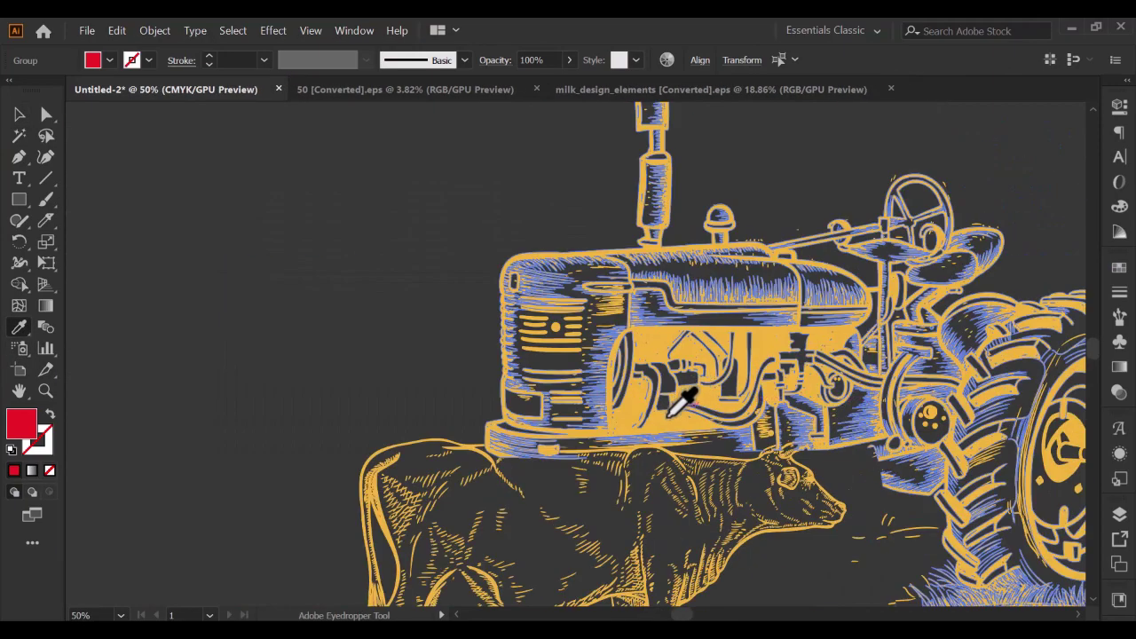
pyautogui.click(665, 396)
pyautogui.scroll(-4, 648, 398)
pyautogui.click(19, 116)
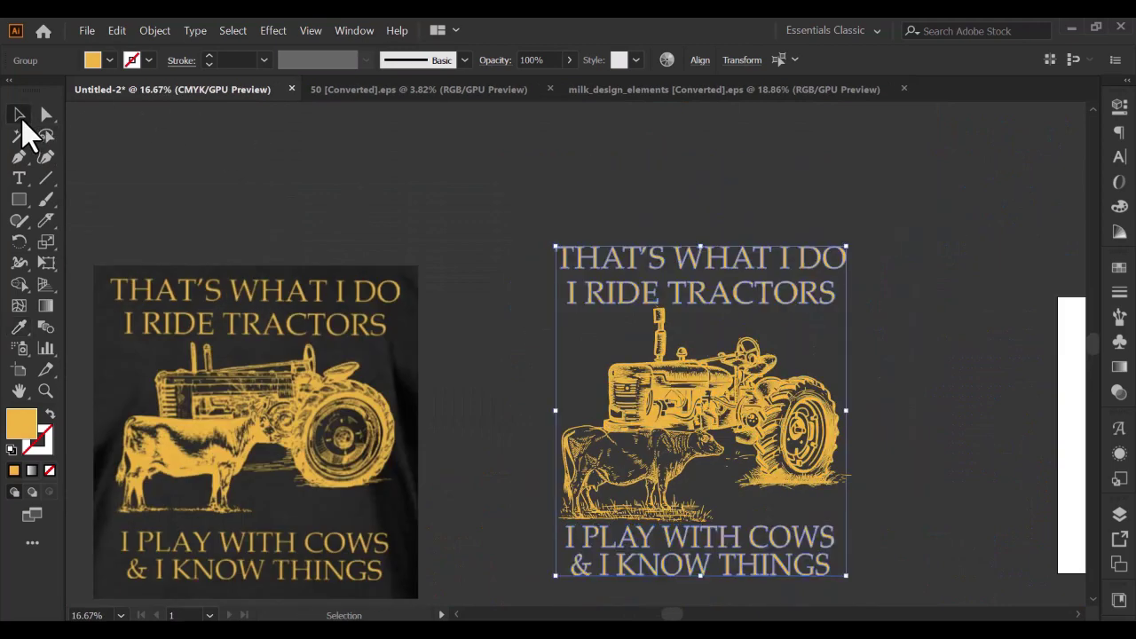
pyautogui.click(410, 161)
pyautogui.scroll(-1, 449, 173)
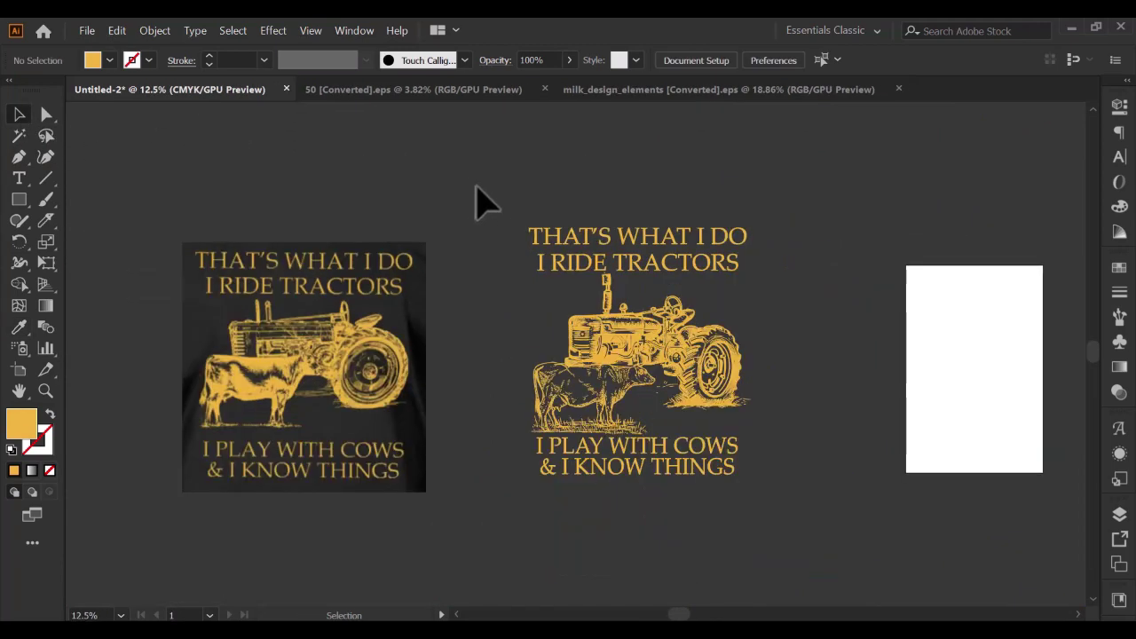
# Try horizontally centring the design on the white rectangle, then undo it
pyautogui.click(586, 249)
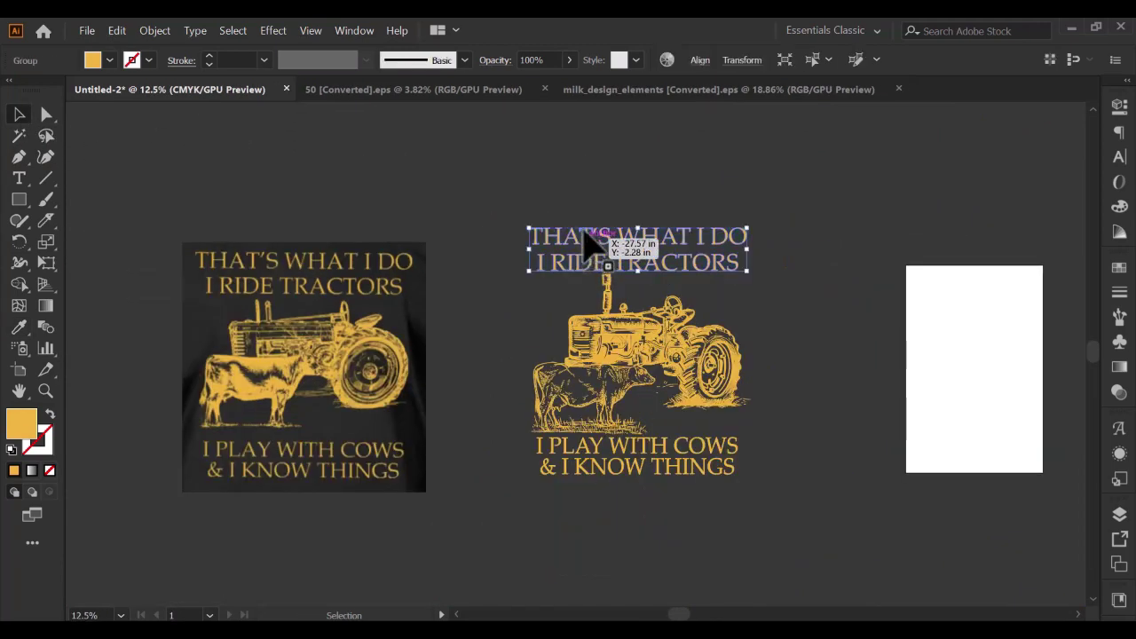
pyautogui.moveTo(562, 188); pyautogui.dragTo(782, 520)
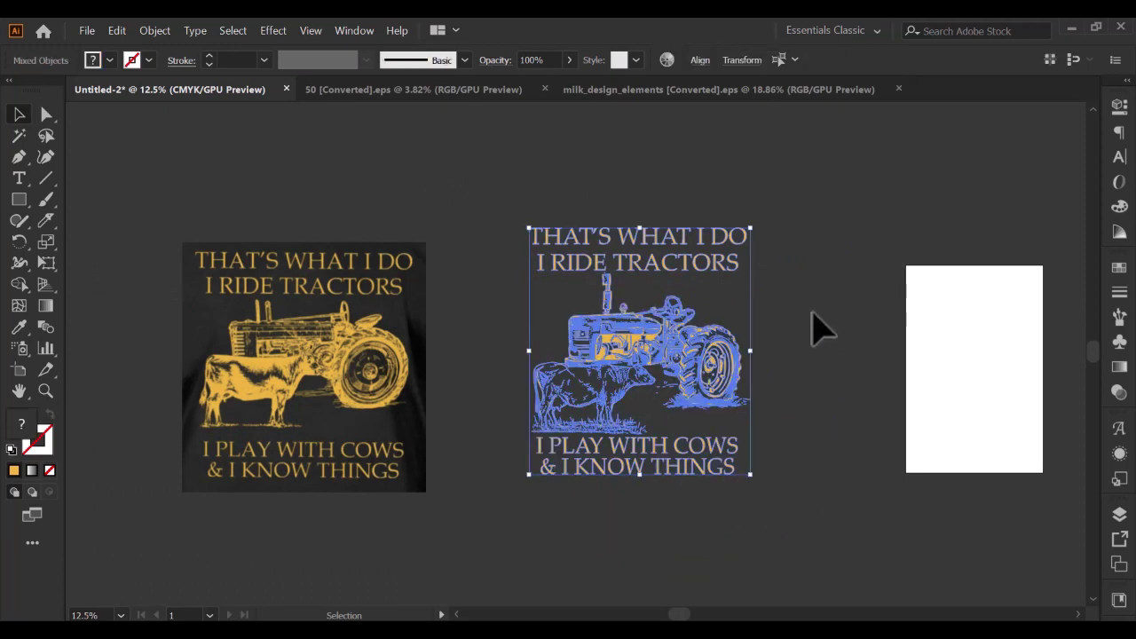
pyautogui.click(699, 60)
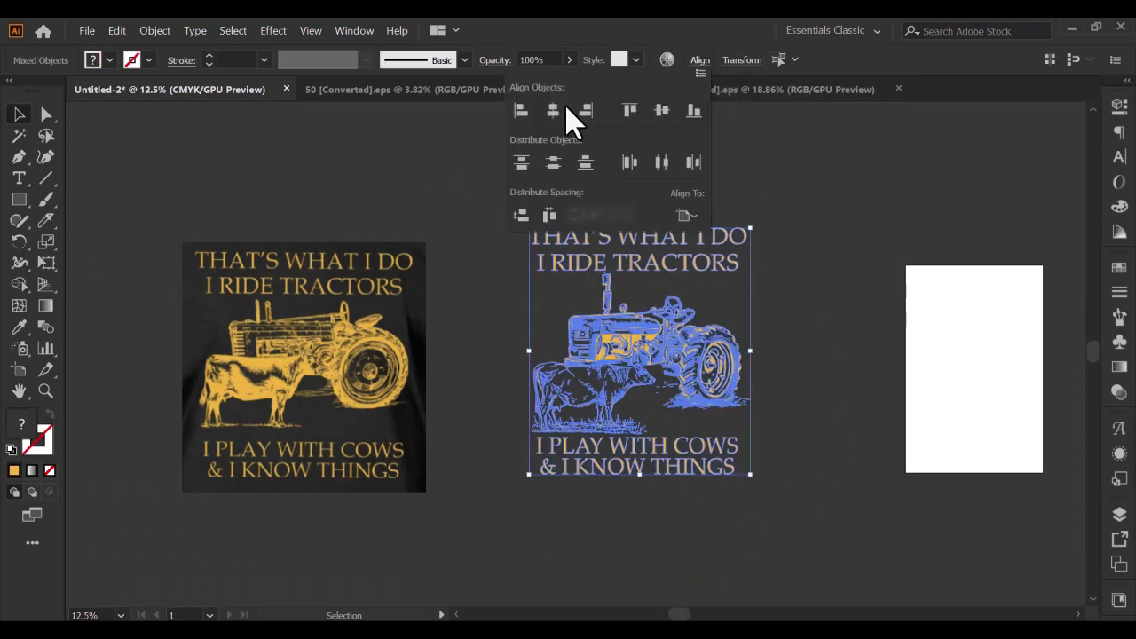
pyautogui.click(554, 111)
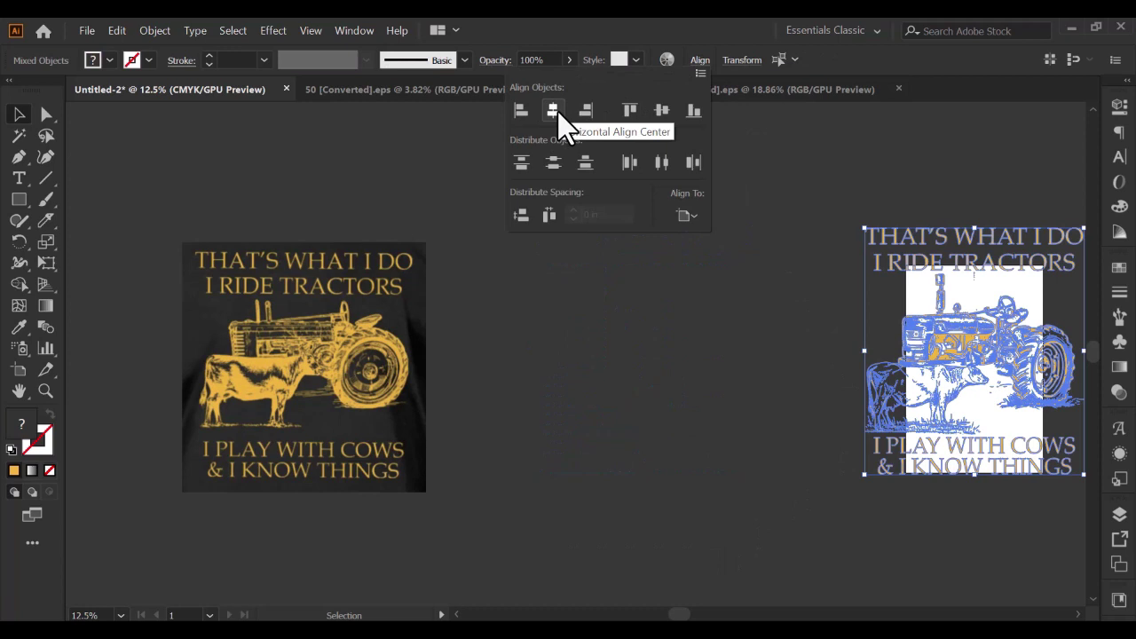
pyautogui.hotkey('ctrl', 'shift', 'a')
pyautogui.hotkey('ctrl', 'z')
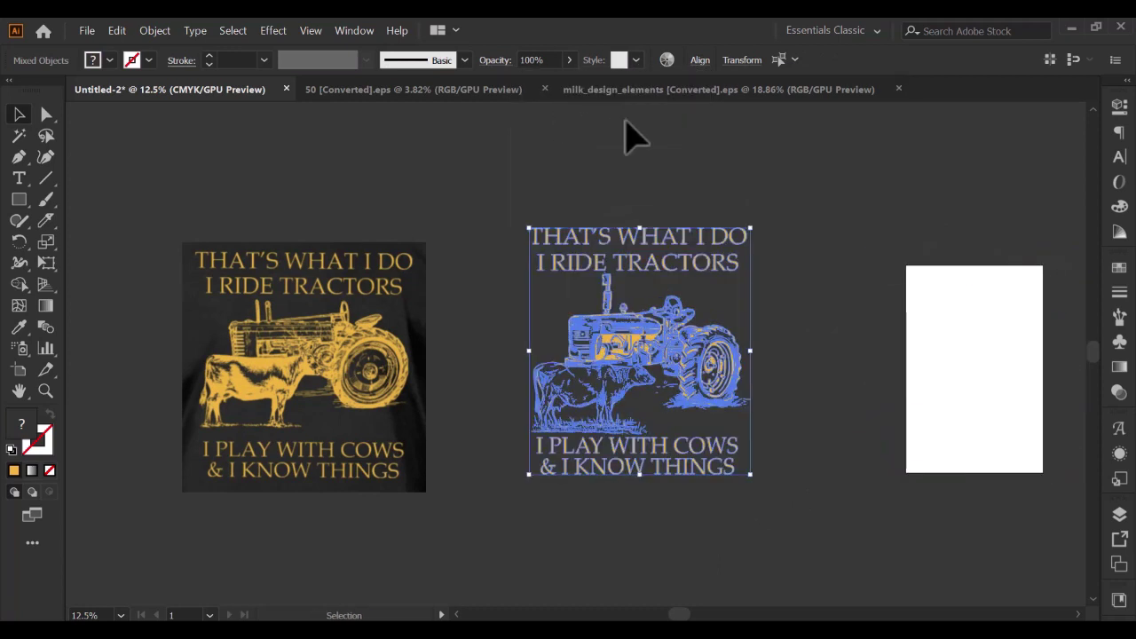
# Horizontally centre the headline, artwork and slogan with Align To set to Selection
pyautogui.click(707, 61)
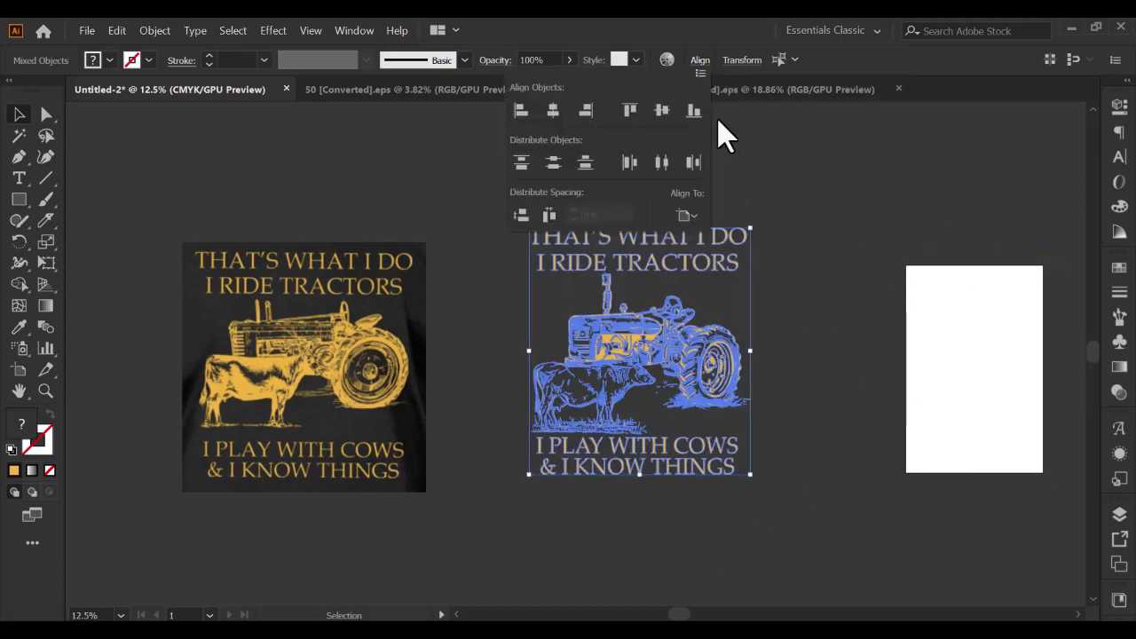
pyautogui.click(691, 211)
pyautogui.click(703, 236)
pyautogui.click(554, 110)
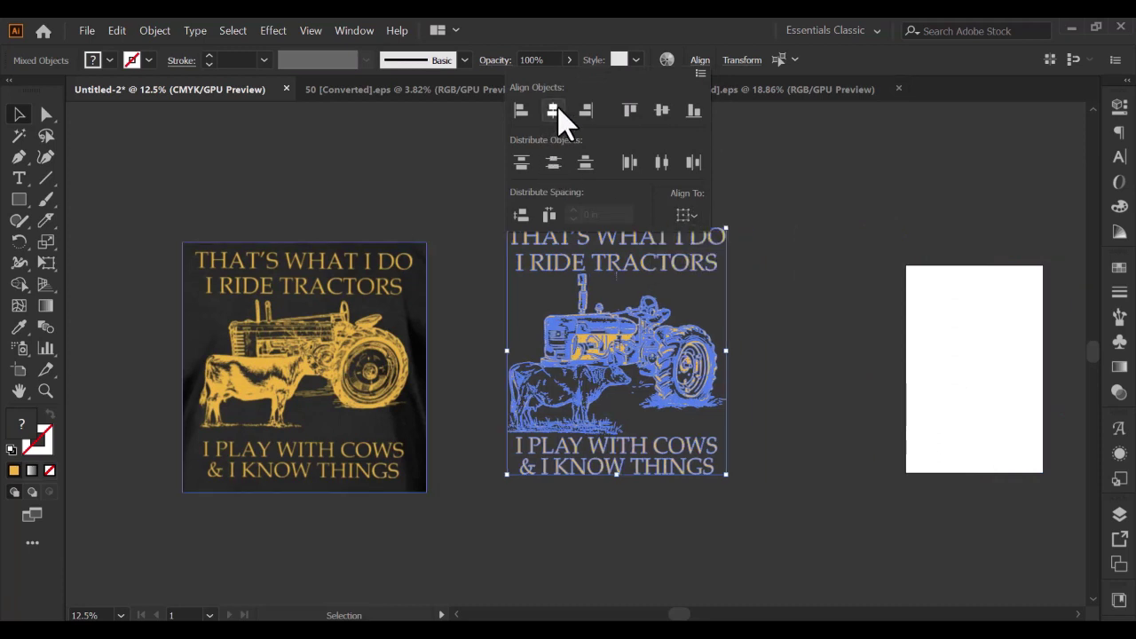
pyautogui.click(802, 226)
pyautogui.click(802, 226)
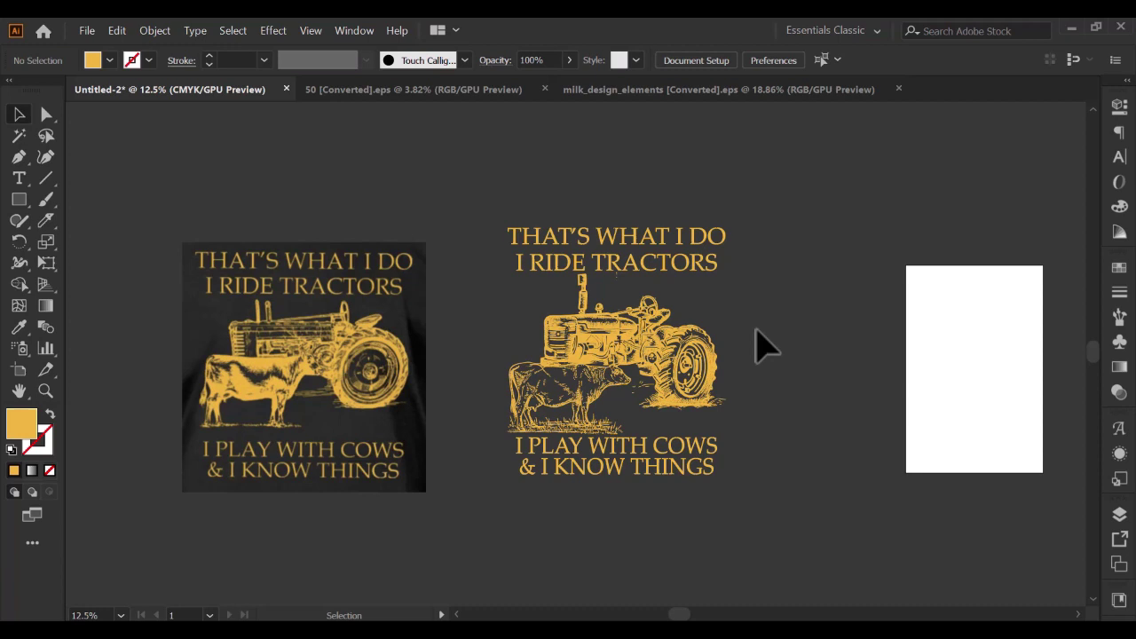
# Move the dark T-shirt reference image next to the recreated tractor design, keeping it
pyautogui.moveTo(413, 432); pyautogui.dragTo(448, 426)
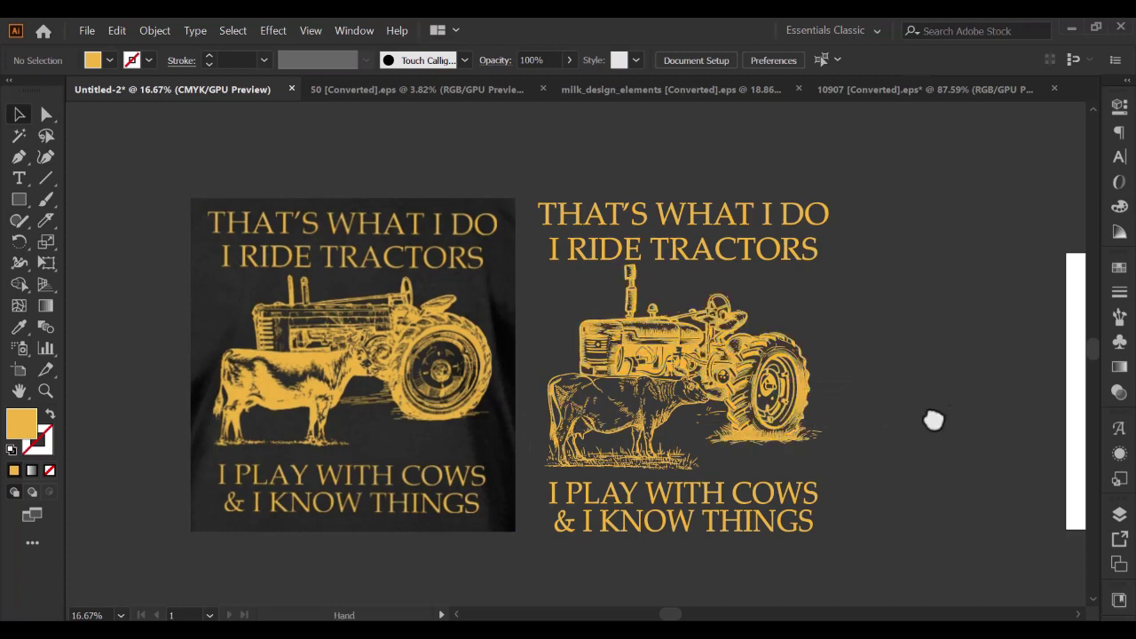
pyautogui.moveTo(934, 421); pyautogui.dragTo(853, 421)
pyautogui.click(251, 362)
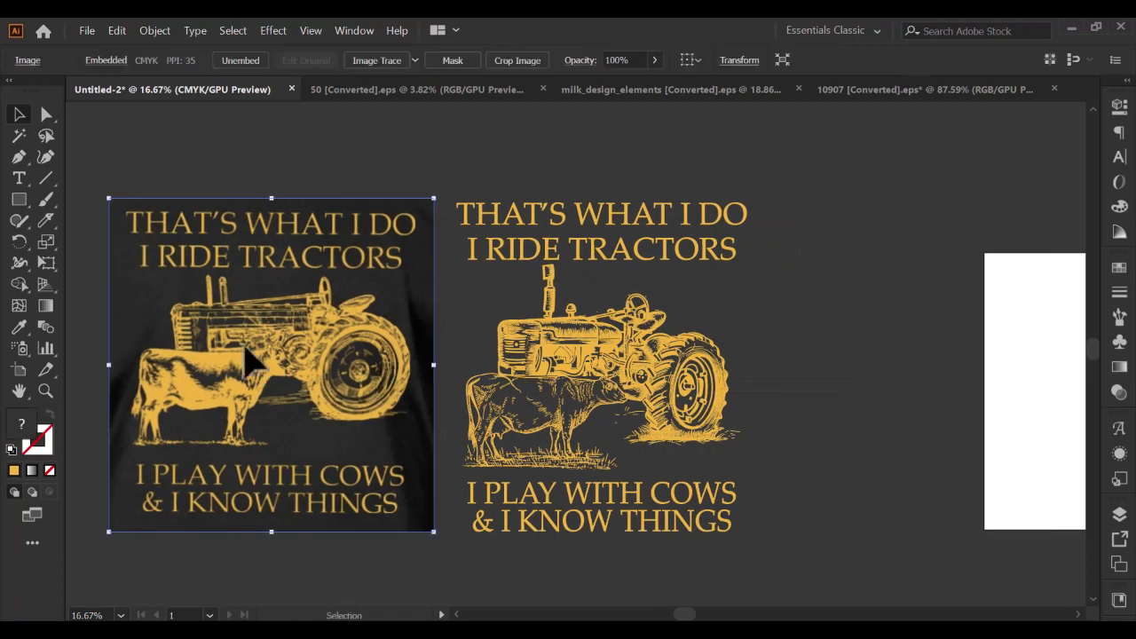
pyautogui.press('Delete')
pyautogui.moveTo(888, 444); pyautogui.dragTo(673, 420)
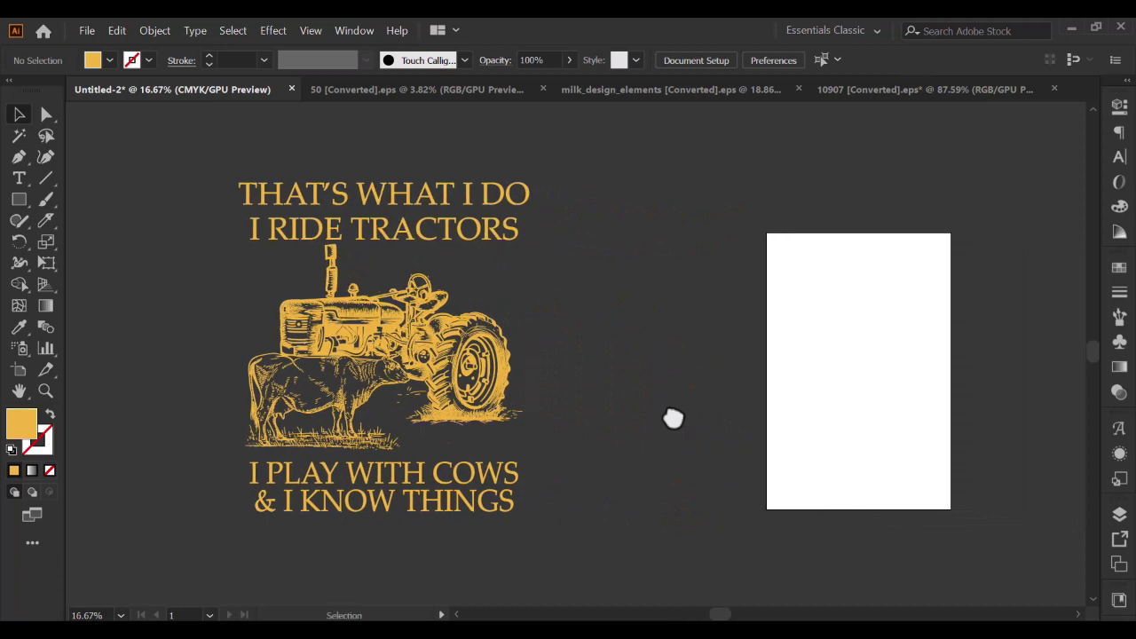
pyautogui.hotkey('ctrl', 'z')
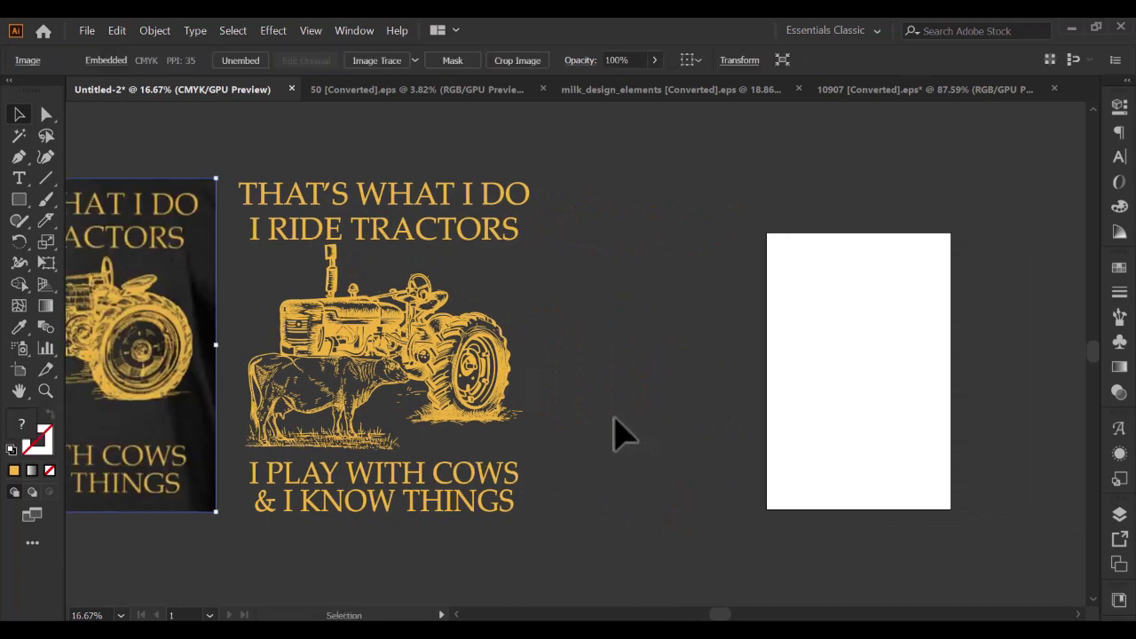
pyautogui.moveTo(608, 422)
pyautogui.mouseDown()
pyautogui.moveTo(837, 426)
pyautogui.moveTo(702, 418)
pyautogui.mouseUp()
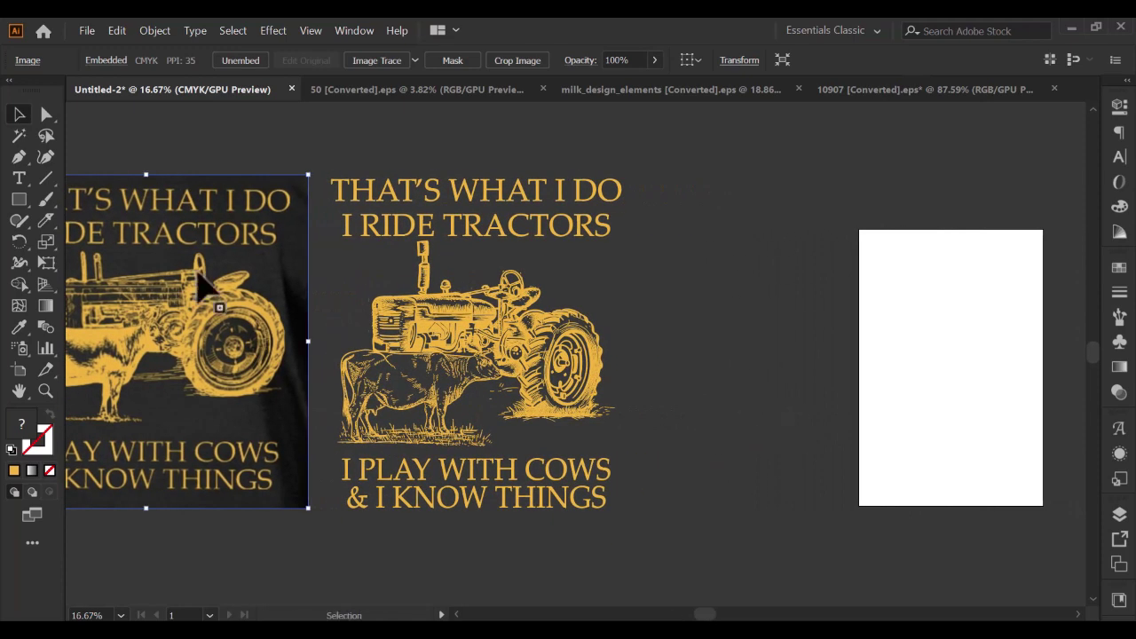
# Draw a rectangle from the artboard's top-left to bottom-right corner, matching its bottom edge
pyautogui.click(18, 199)
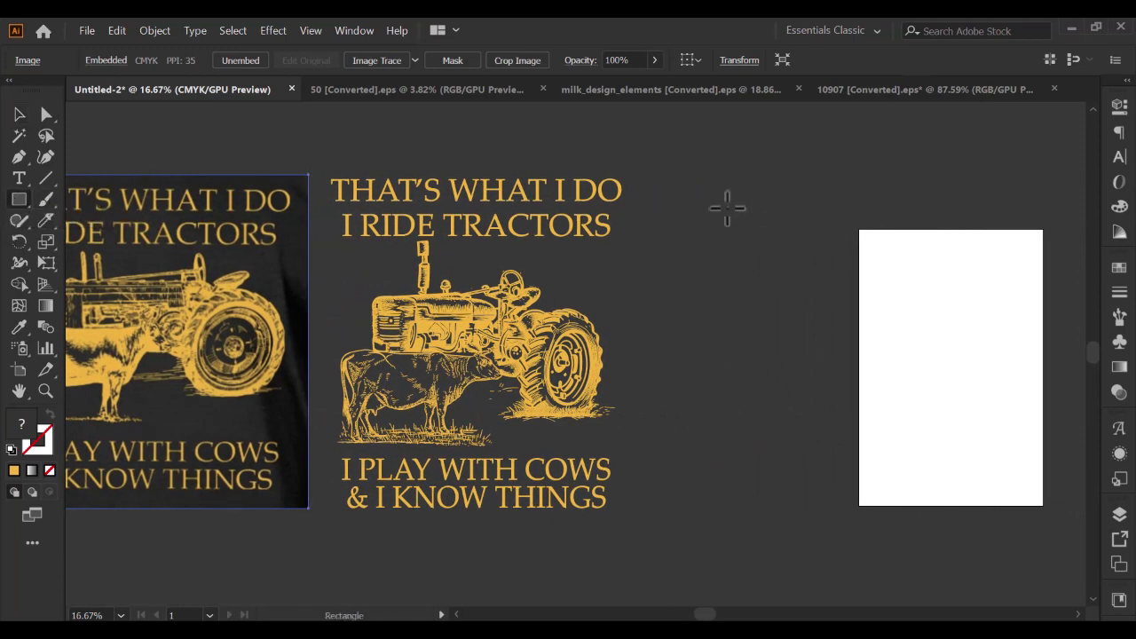
pyautogui.scroll(-1, 737, 213)
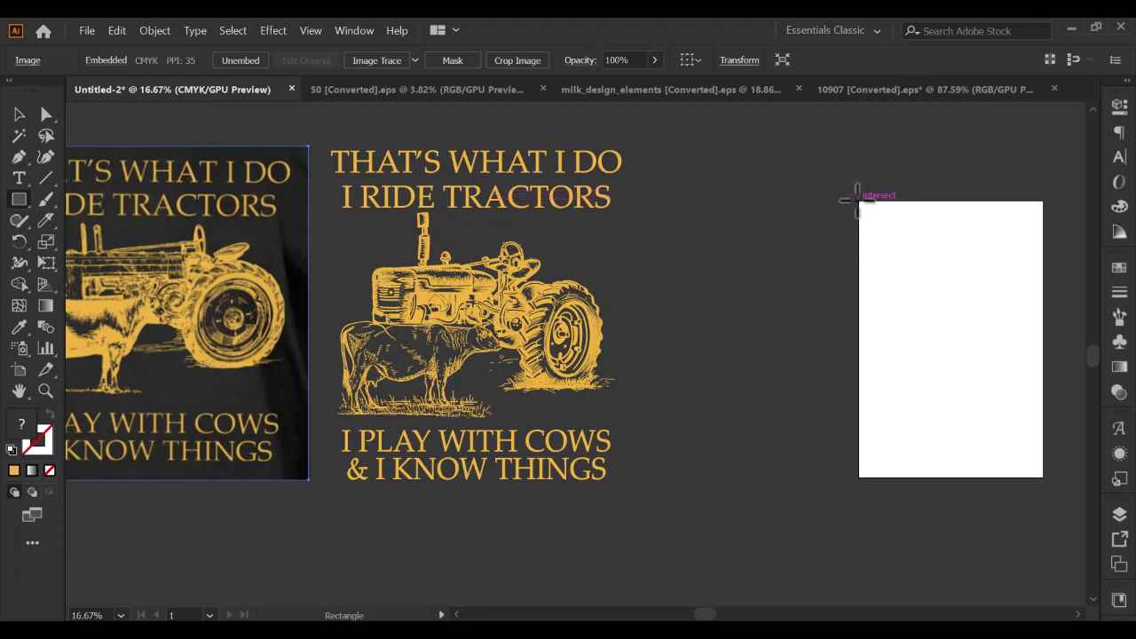
pyautogui.moveTo(858, 200)
pyautogui.mouseDown()
pyautogui.moveTo(1056, 482)
pyautogui.moveTo(1046, 478)
pyautogui.mouseUp()
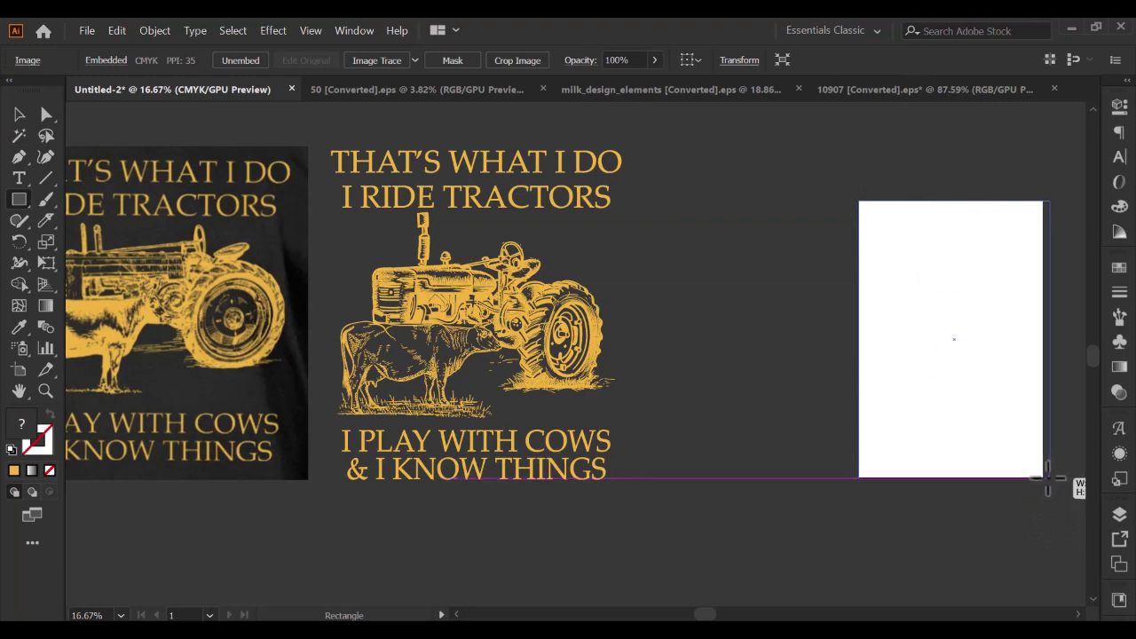
pyautogui.moveTo(1045, 478); pyautogui.dragTo(1044, 477)
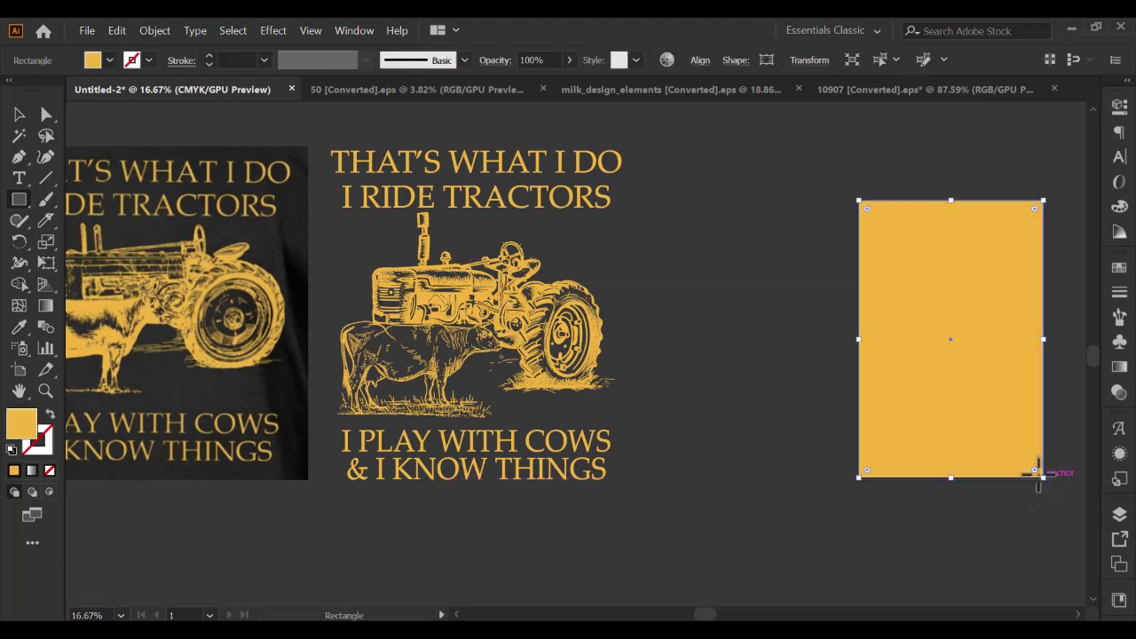
pyautogui.scroll(3, 968, 487)
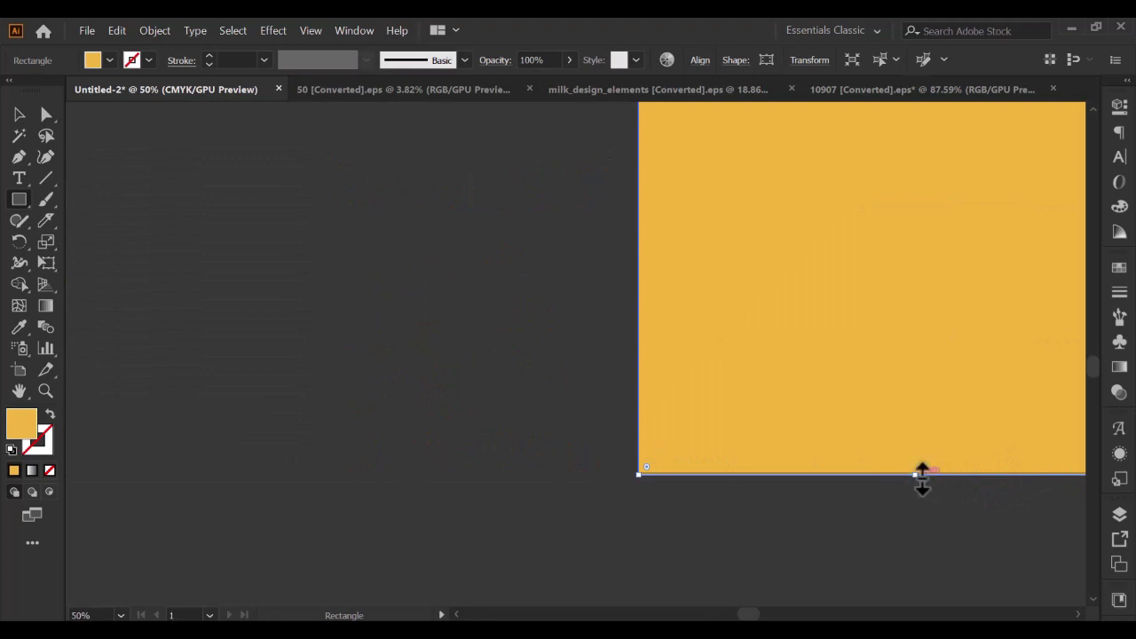
pyautogui.moveTo(921, 475); pyautogui.dragTo(914, 472)
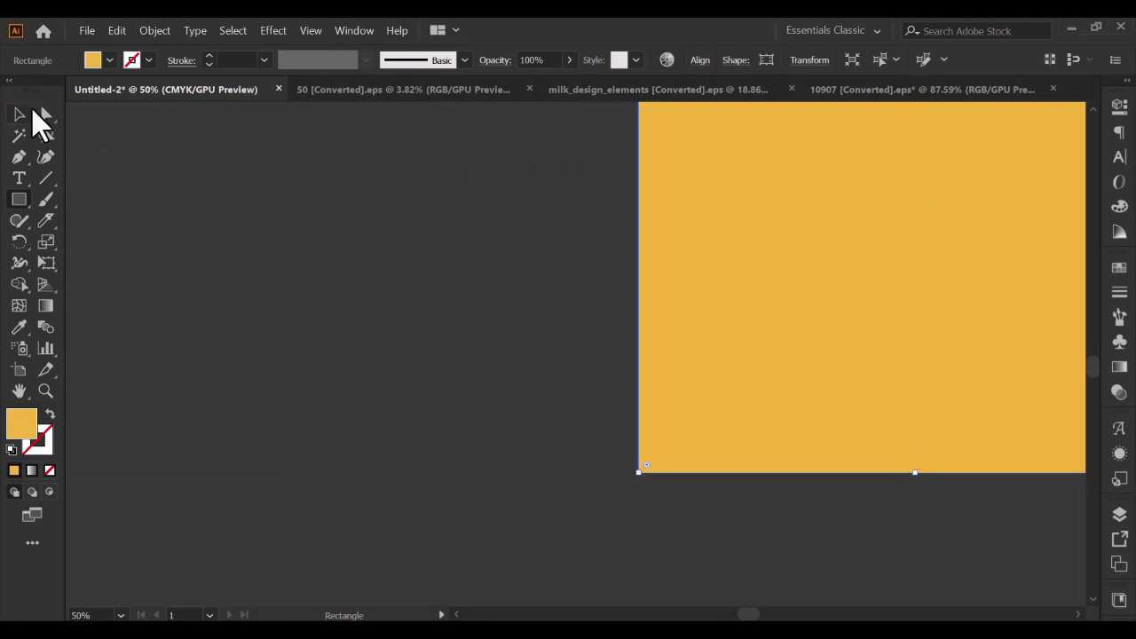
# Return to the Selection tool, deselect the yellow rectangle and scroll to review it
pyautogui.click(19, 114)
pyautogui.click(317, 254)
pyautogui.scroll(-3, 385, 297)
pyautogui.scroll(2, 532, 337)
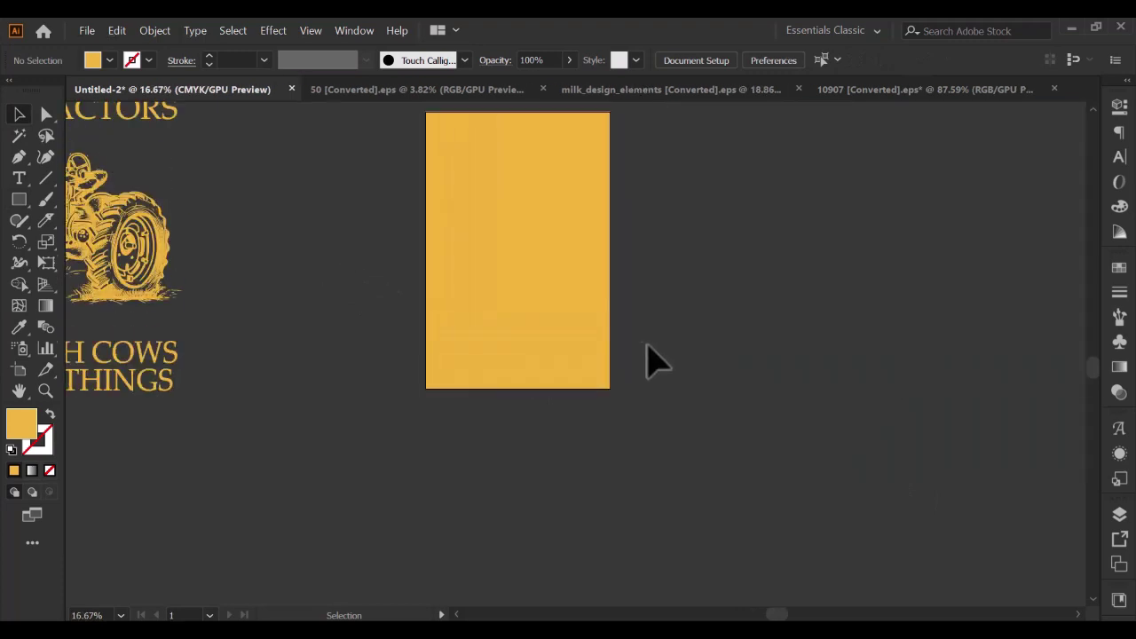
pyautogui.scroll(3, 464, 198)
pyautogui.scroll(-1, 474, 203)
pyautogui.scroll(-2, 498, 223)
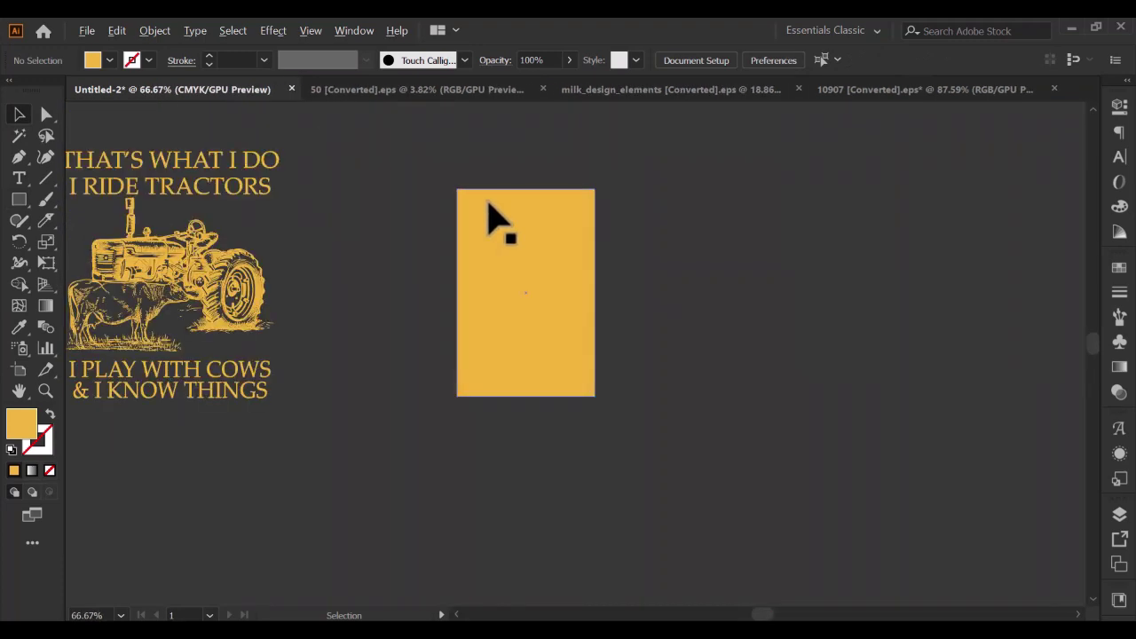
pyautogui.scroll(-4, 497, 223)
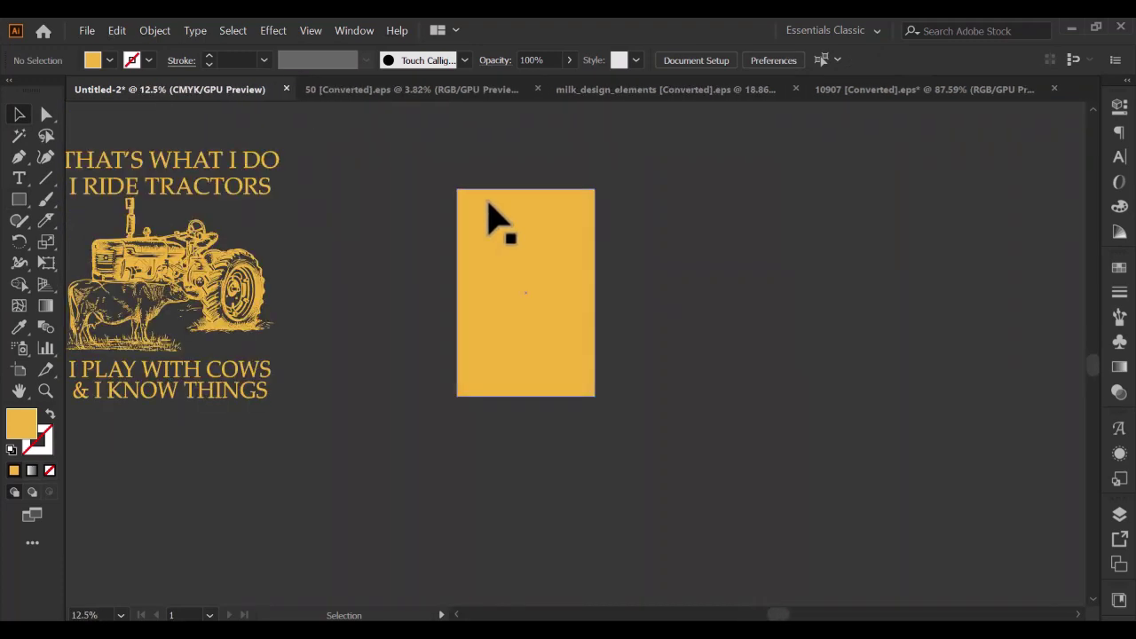
# Change the artboard rectangle's fill to black via the Control bar swatches, then select the artwork group
pyautogui.click(550, 373)
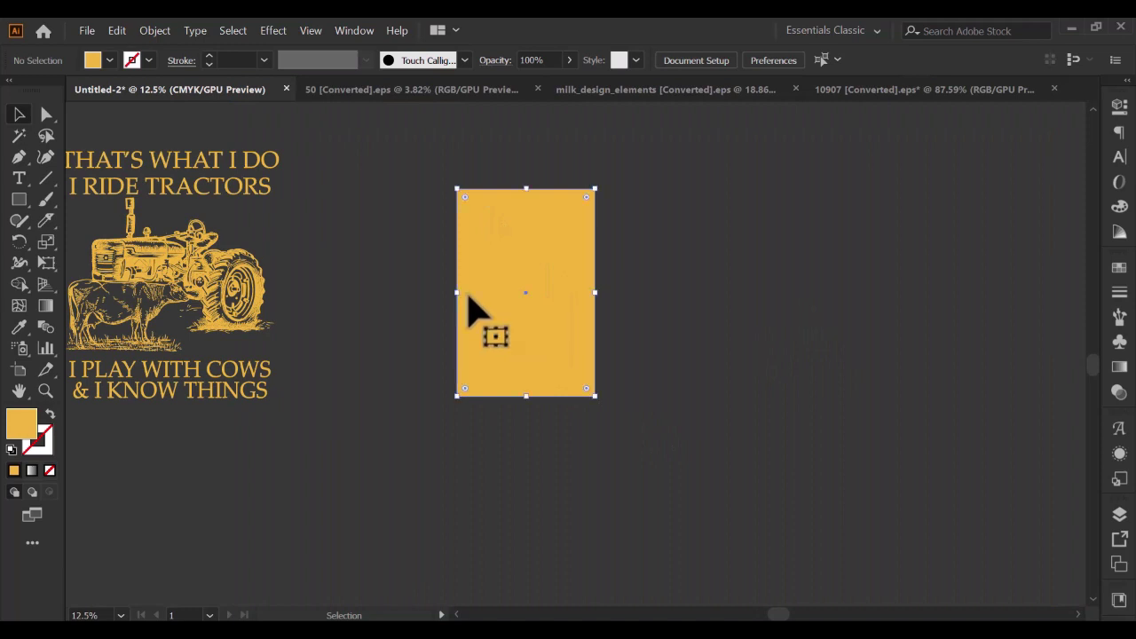
pyautogui.click(108, 61)
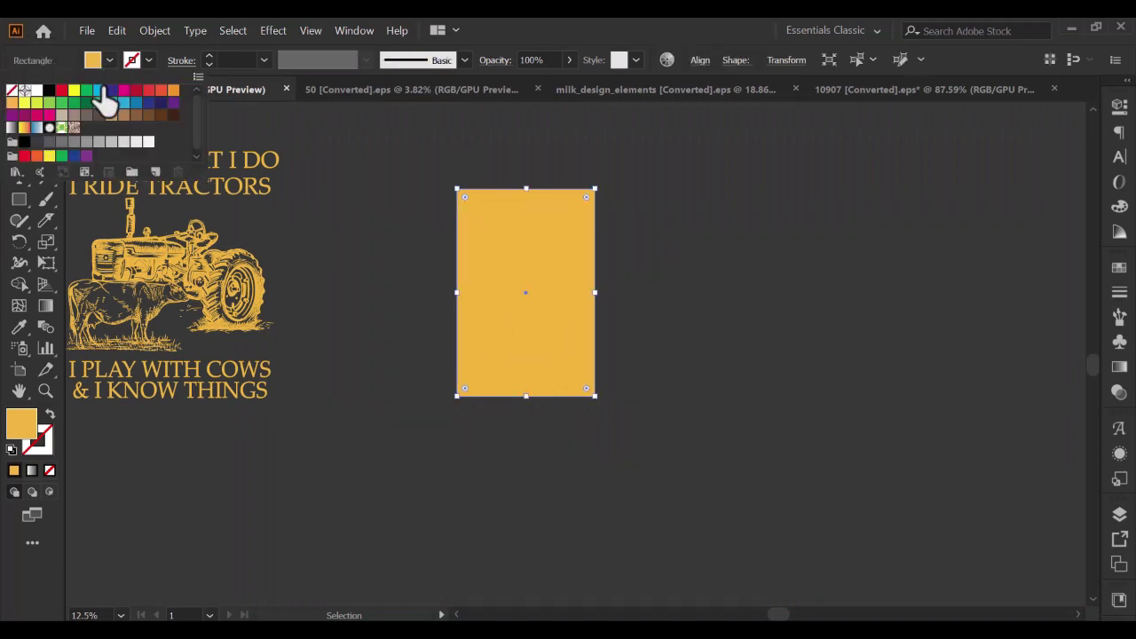
pyautogui.click(49, 91)
pyautogui.click(342, 238)
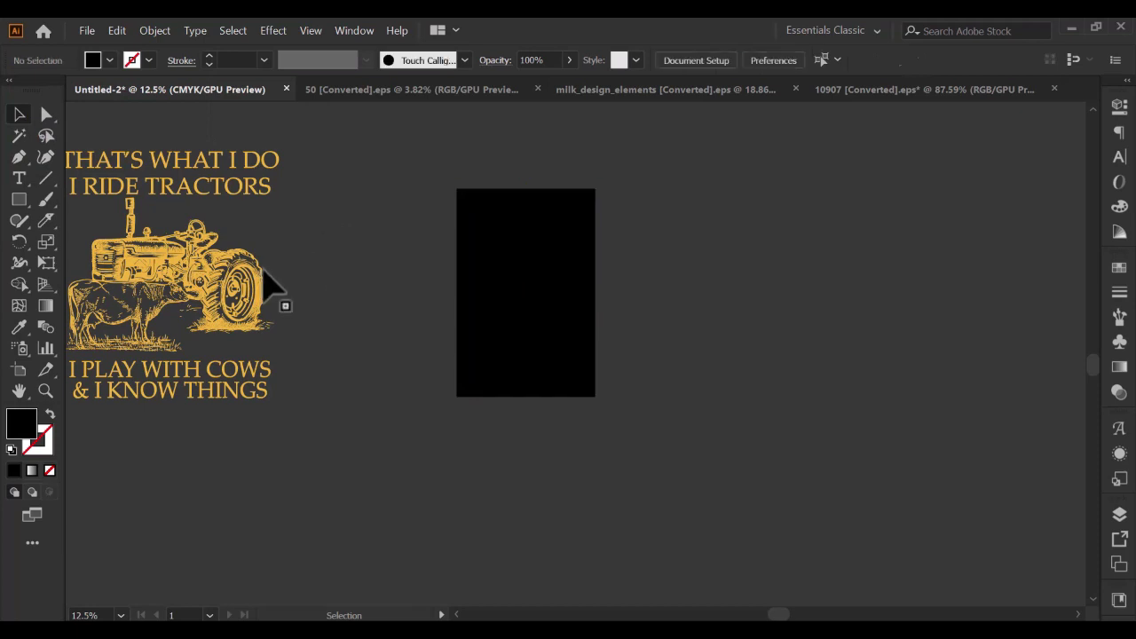
pyautogui.click(182, 275)
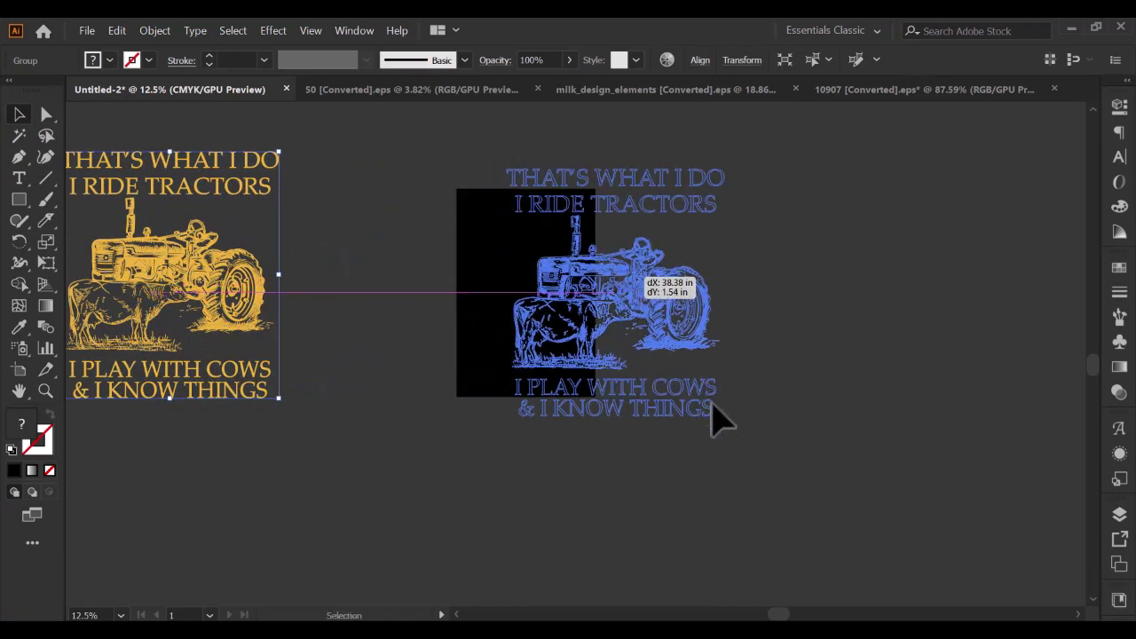
# Drag the yellow tractor artwork group onto the black rectangle
pyautogui.moveTo(182, 276)
pyautogui.mouseDown()
pyautogui.moveTo(726, 441)
pyautogui.moveTo(690, 375)
pyautogui.mouseUp()
pyautogui.moveTo(622, 305); pyautogui.dragTo(550, 302)
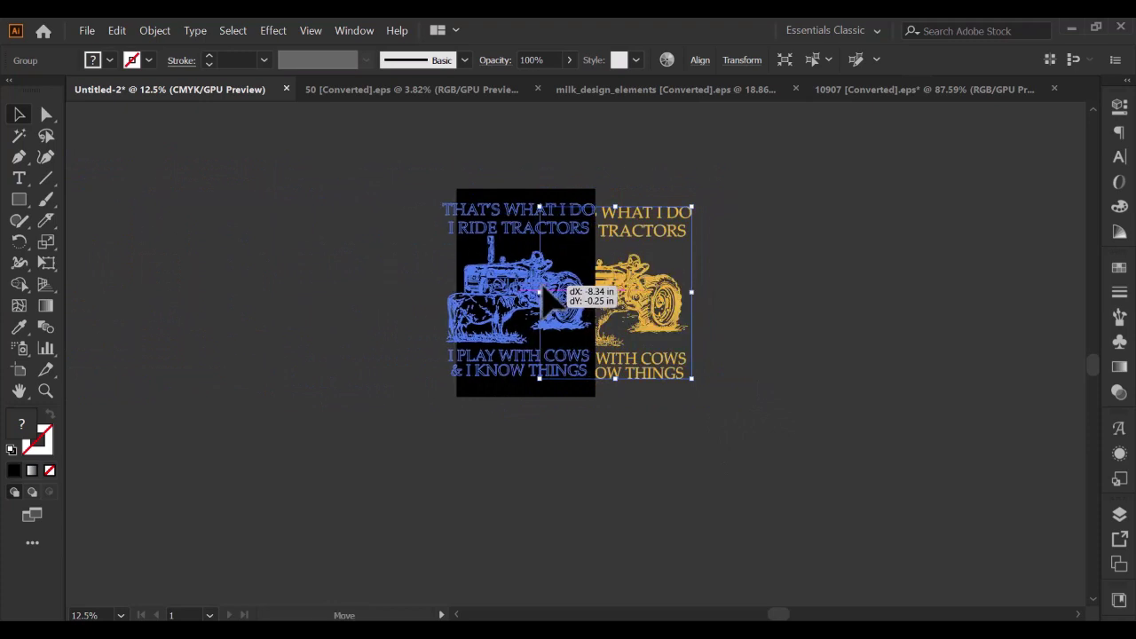
pyautogui.press('ctrl')
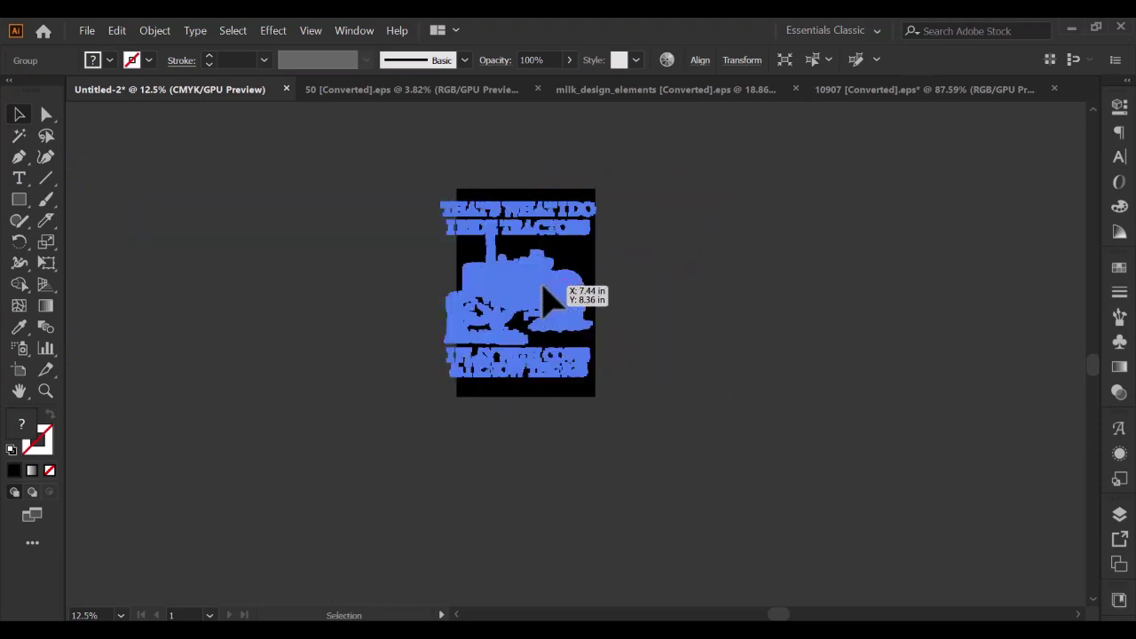
pyautogui.click(304, 400)
# Remove the reference T-shirt photo, fit the artboard in the window and shrink the artwork proportionally
pyautogui.hotkey('ctrl', 'v')
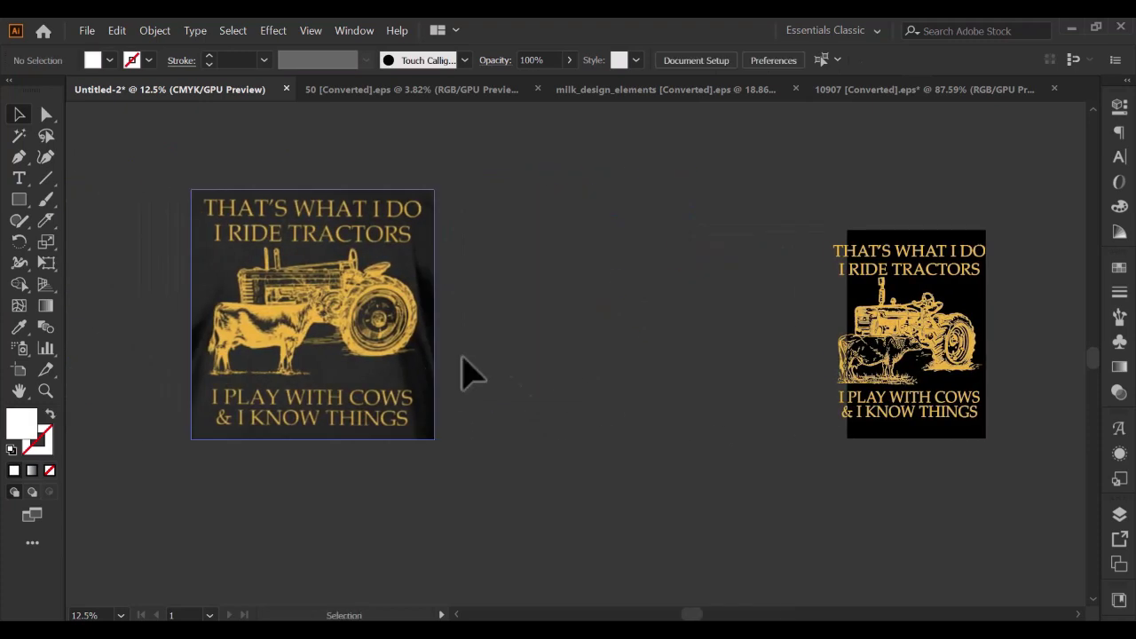
pyautogui.click(375, 310)
pyautogui.hotkey('ctrl', 'x')
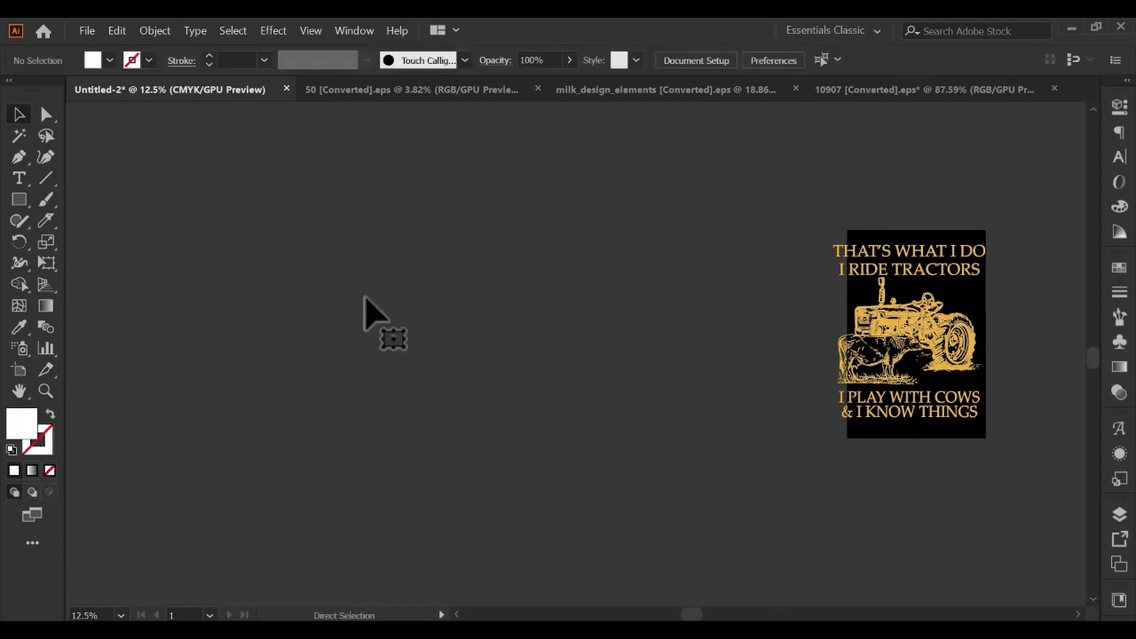
pyautogui.hotkey('ctrl', '0')
pyautogui.click(568, 330)
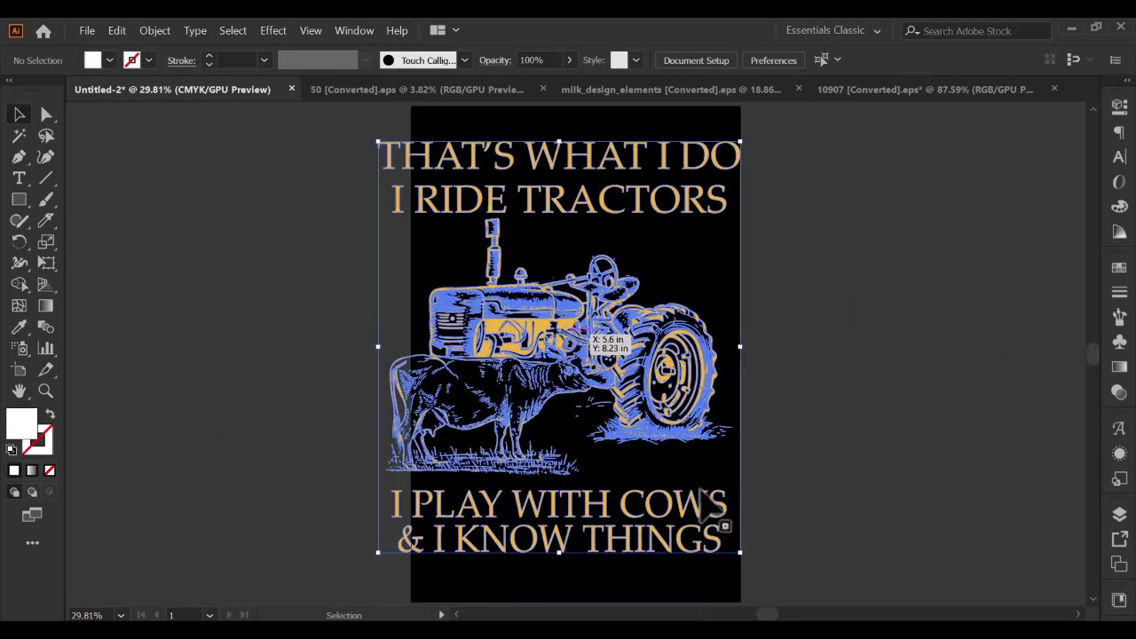
pyautogui.moveTo(746, 553); pyautogui.dragTo(707, 515)
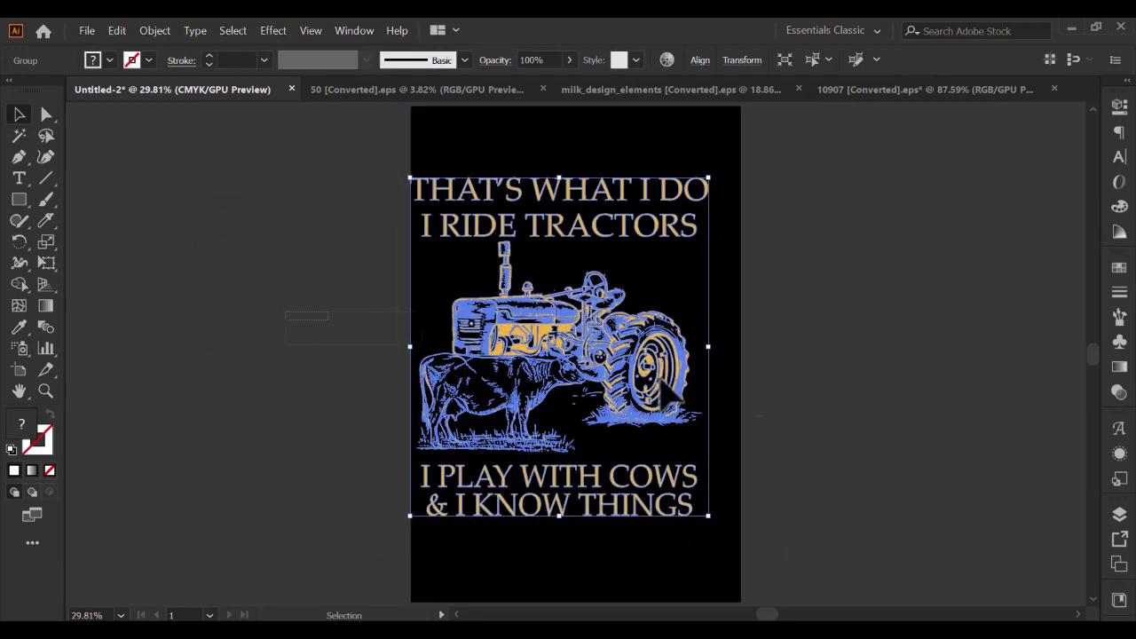
# Align the artwork and black background to the artboard's horizontal and vertical centres
pyautogui.hotkey('ctrl', 'a')
pyautogui.click(701, 60)
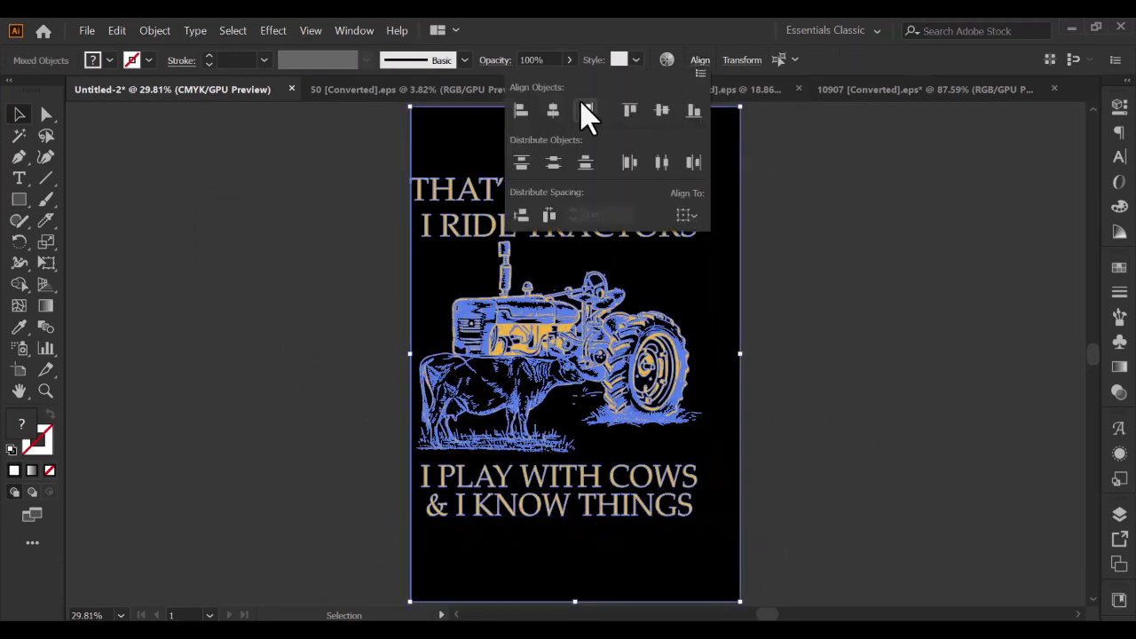
pyautogui.click(555, 113)
pyautogui.click(688, 215)
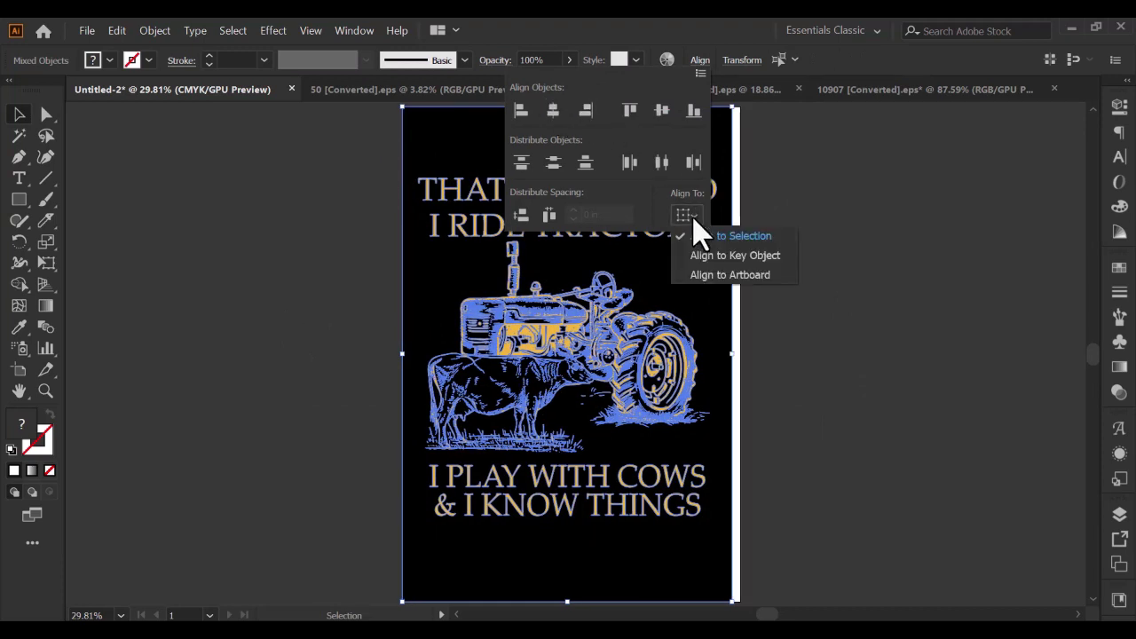
pyautogui.click(718, 272)
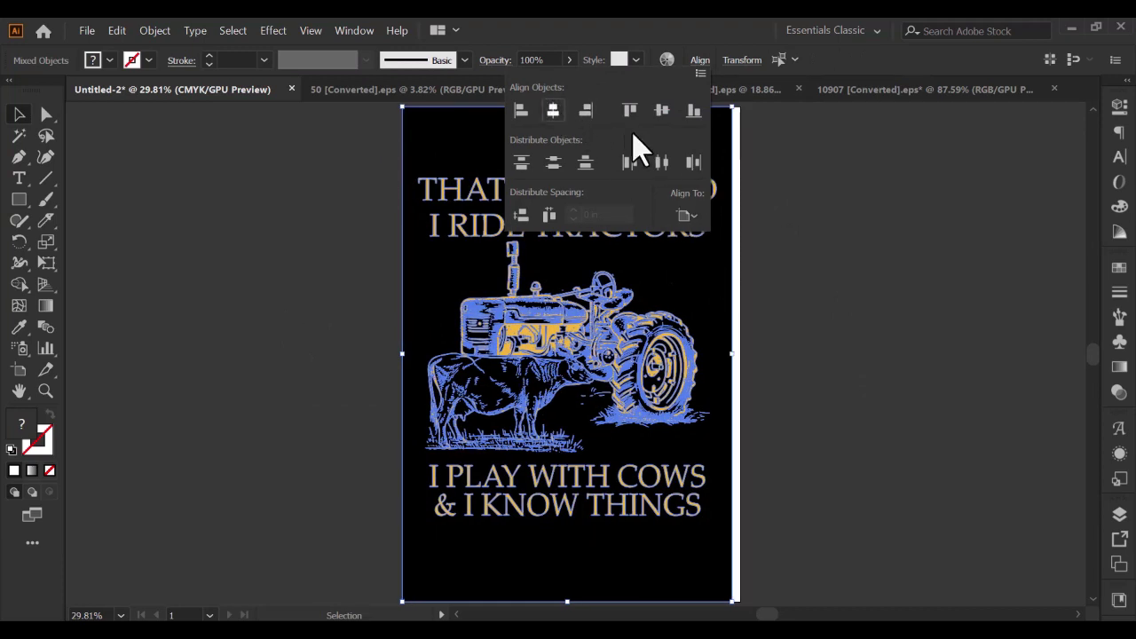
pyautogui.click(661, 110)
pyautogui.click(887, 347)
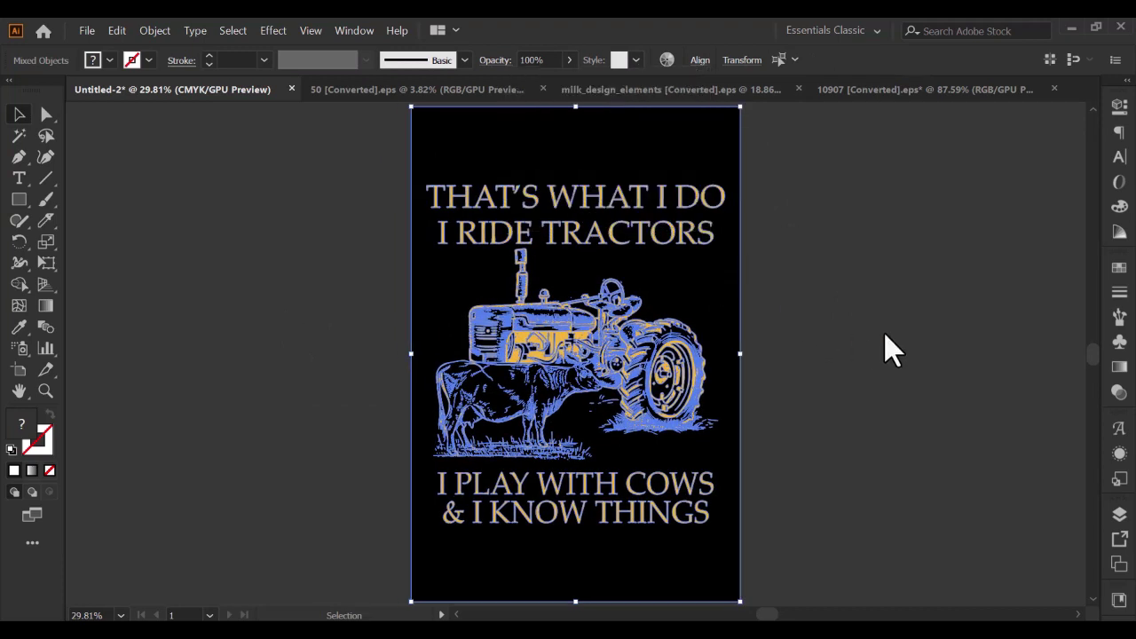
pyautogui.click(878, 327)
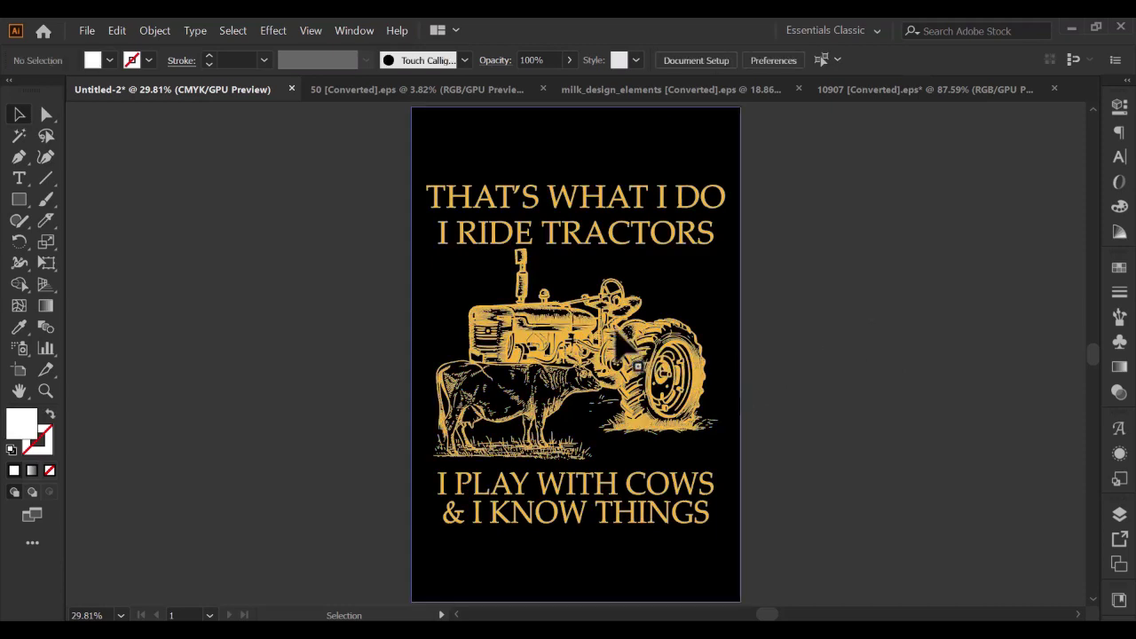
pyautogui.click(641, 348)
pyautogui.click(1008, 368)
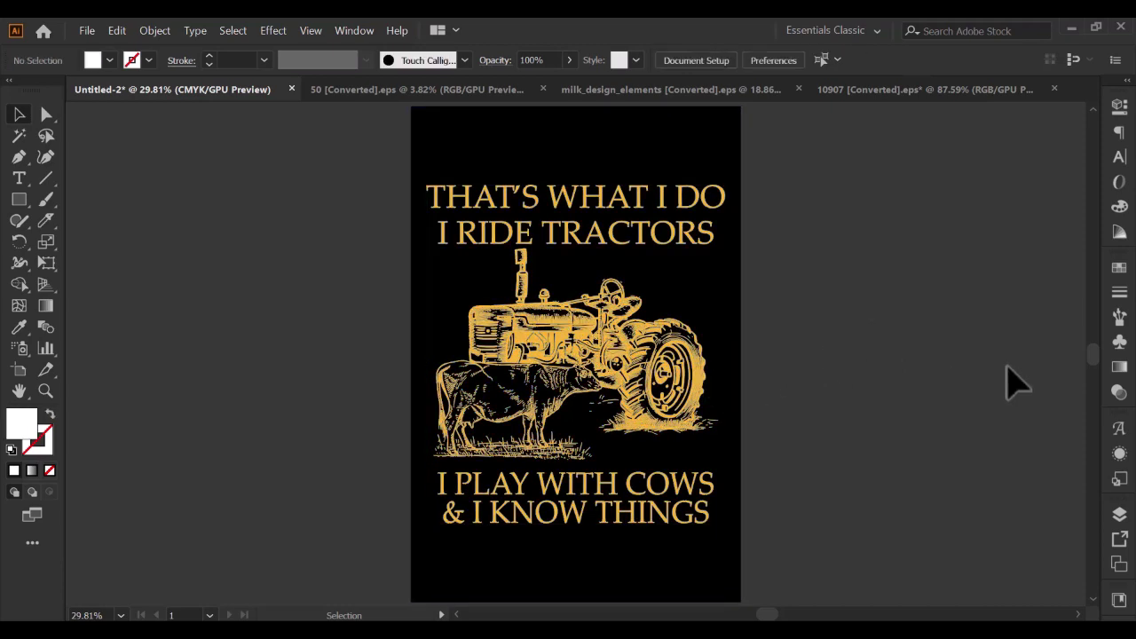